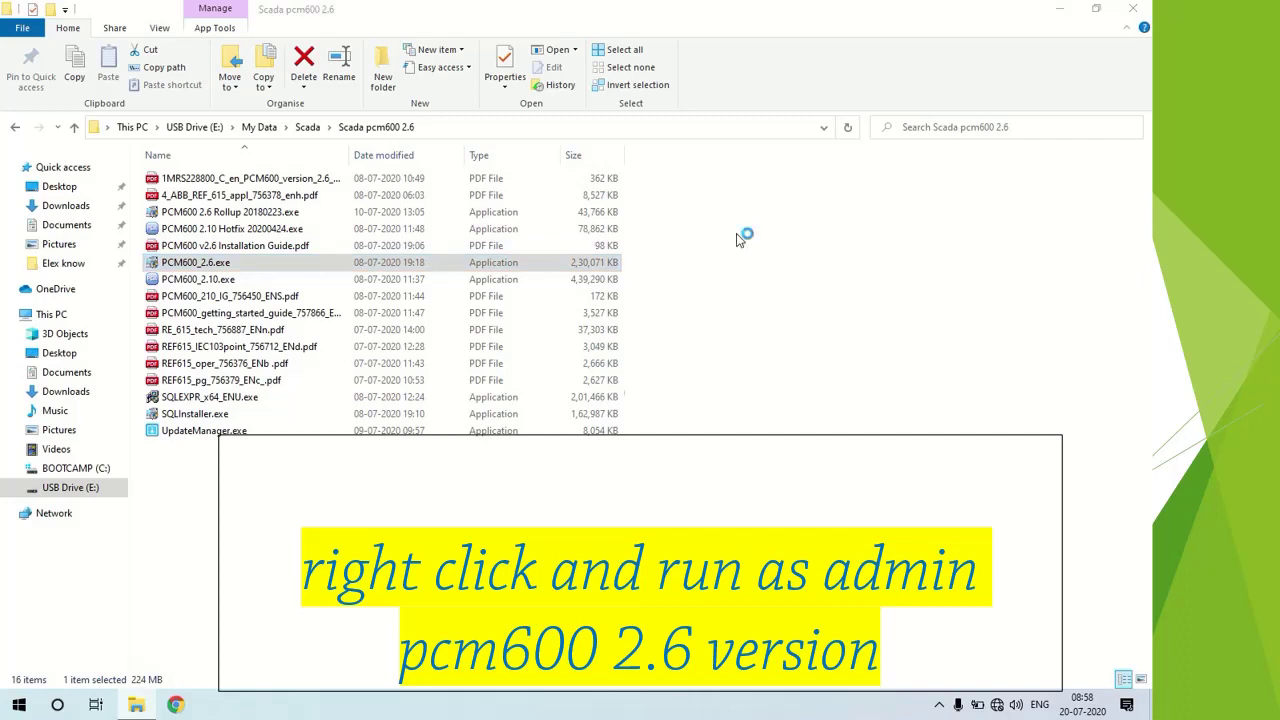
# - Run SQLInstaller.exe from the Scada pcm600 2.6 folder as administrator
pyautogui.click(193, 418)
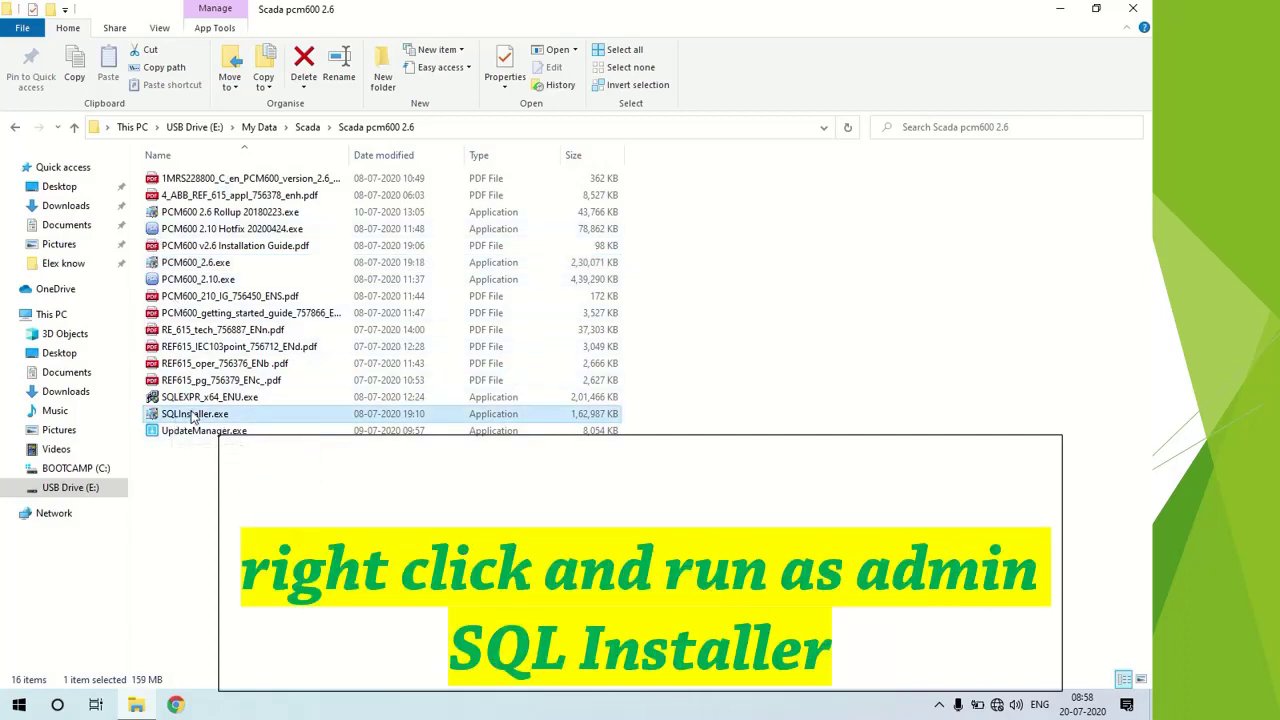
pyautogui.rightClick(193, 418)
pyautogui.click(296, 110)
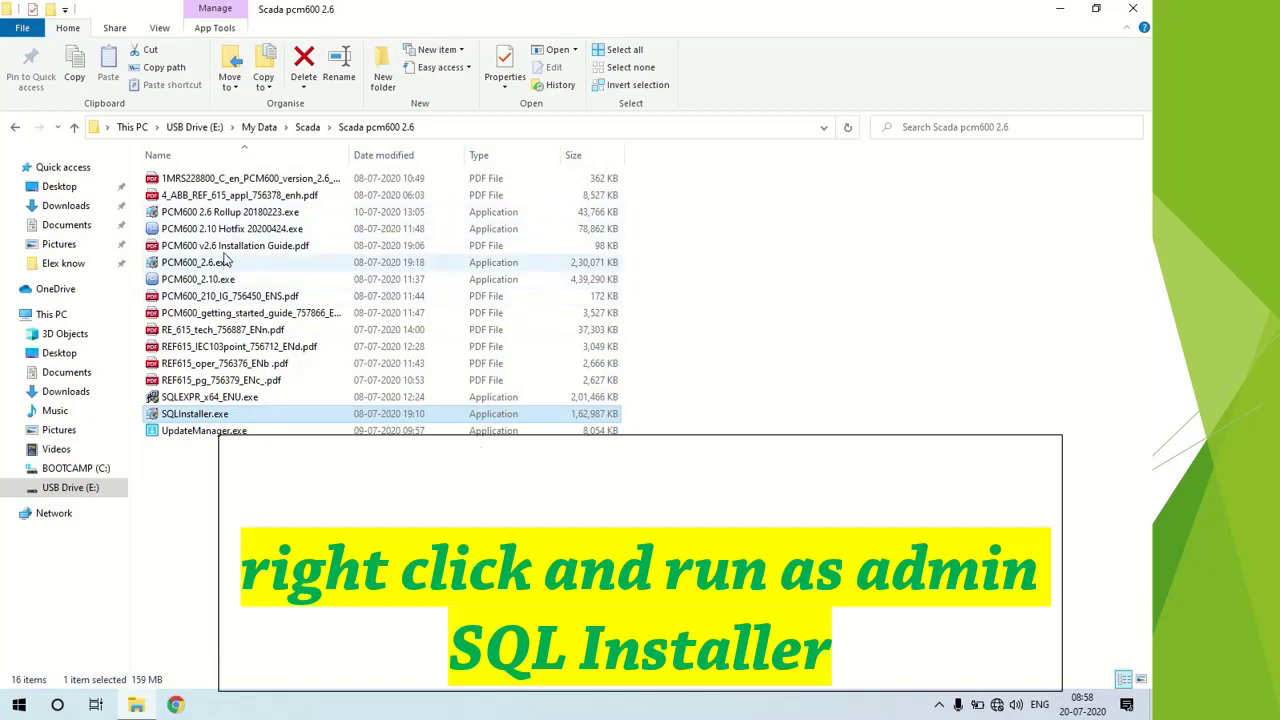
# - Run the PCM600 2.6 Rollup 20180223.exe installer as administrator
pyautogui.click(210, 216)
pyautogui.rightClick(210, 216)
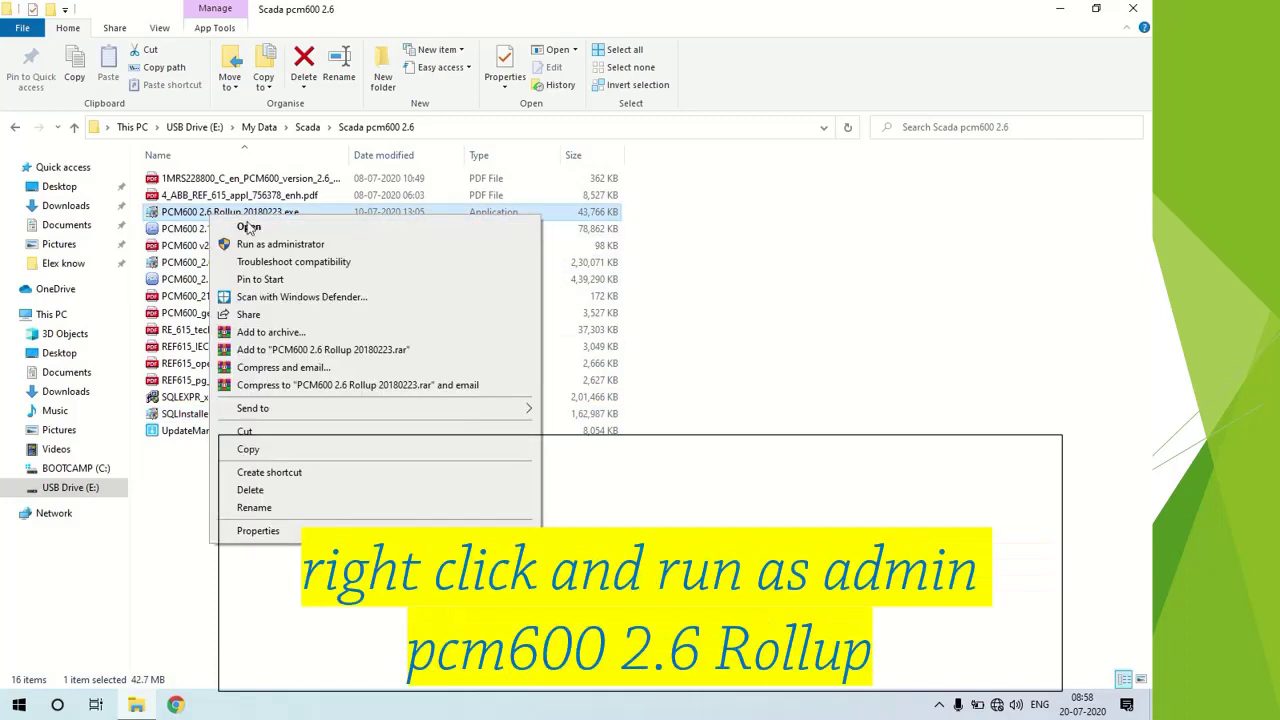
pyautogui.click(320, 245)
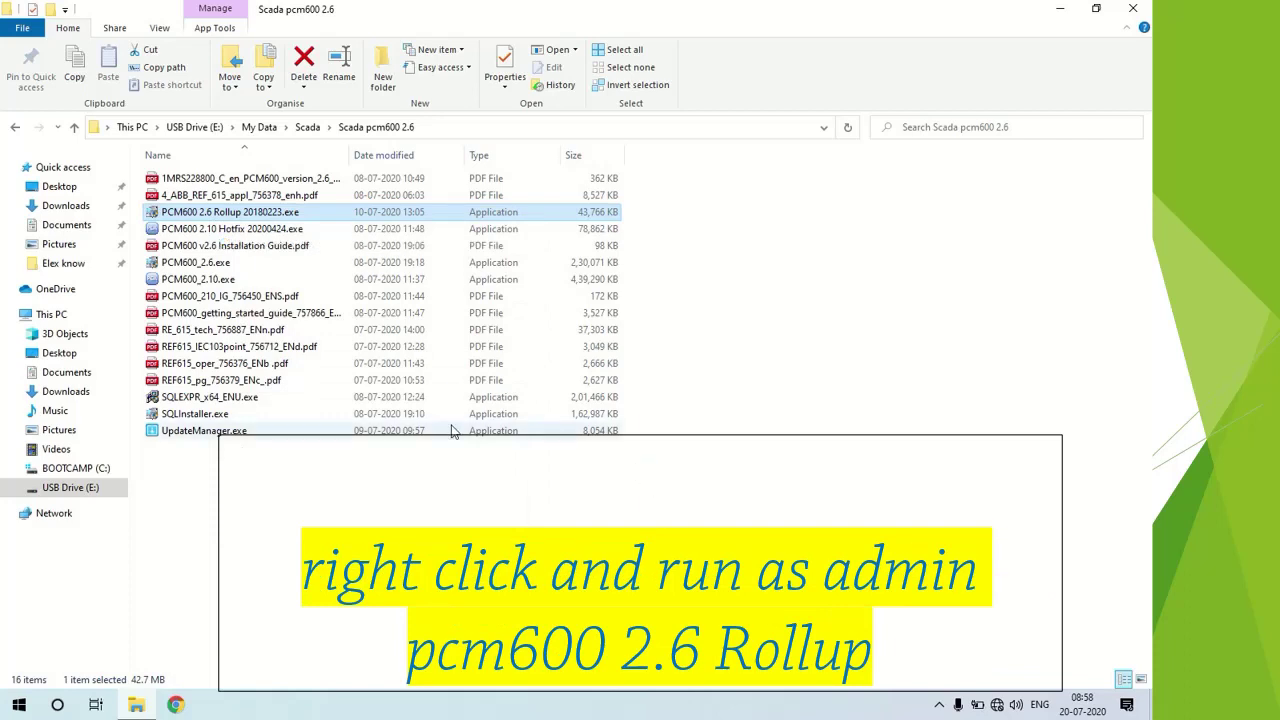
# - Run UpdateManager.exe from the same folder as administrator
pyautogui.rightClick(180, 432)
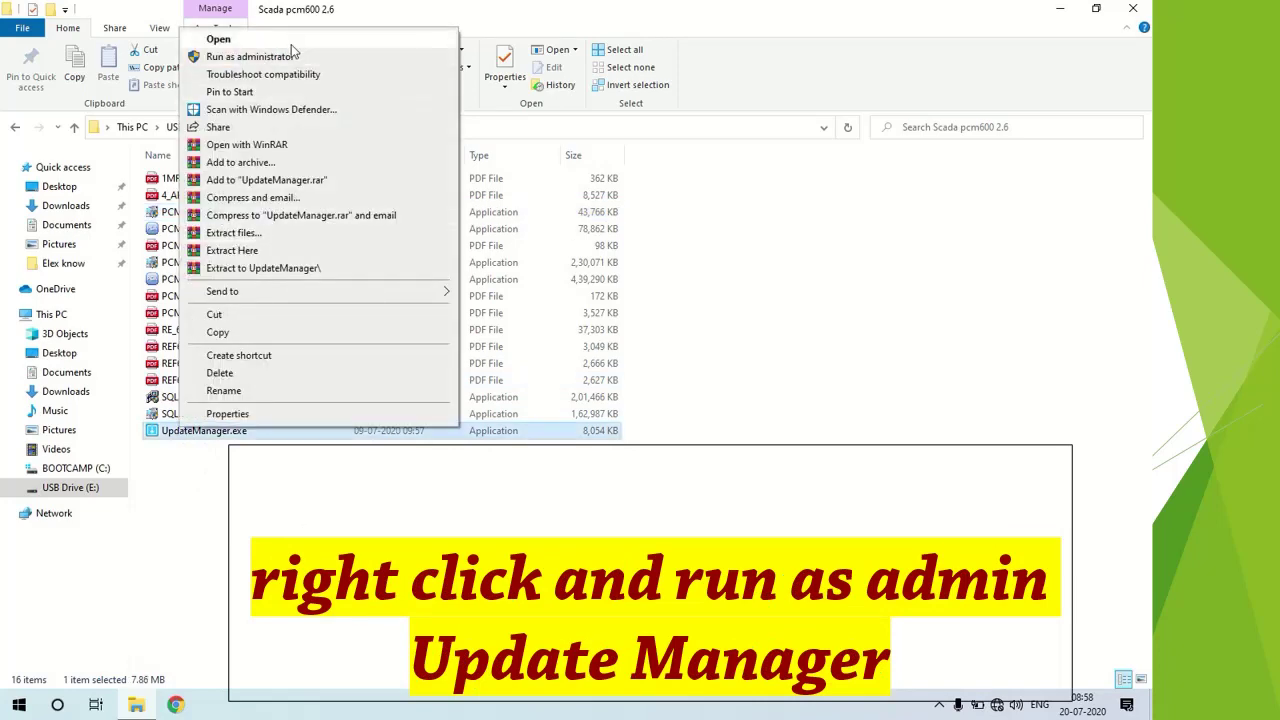
pyautogui.click(284, 57)
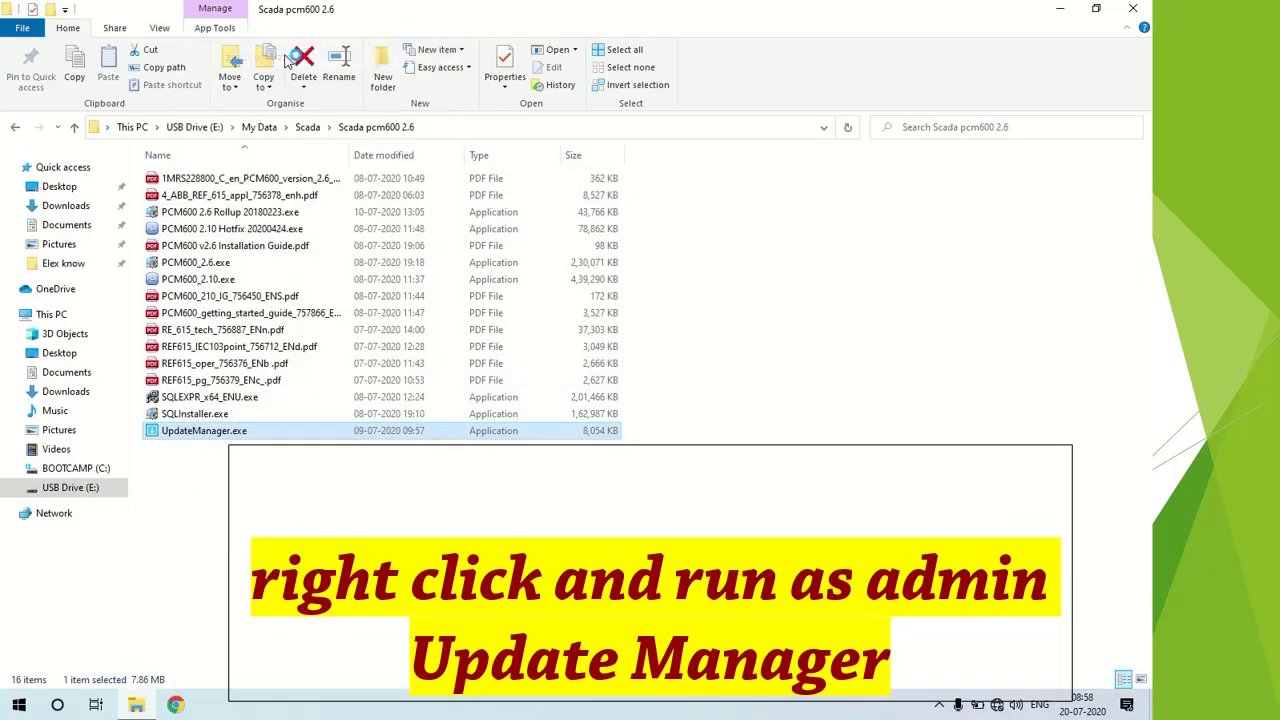
pyautogui.click(346, 516)
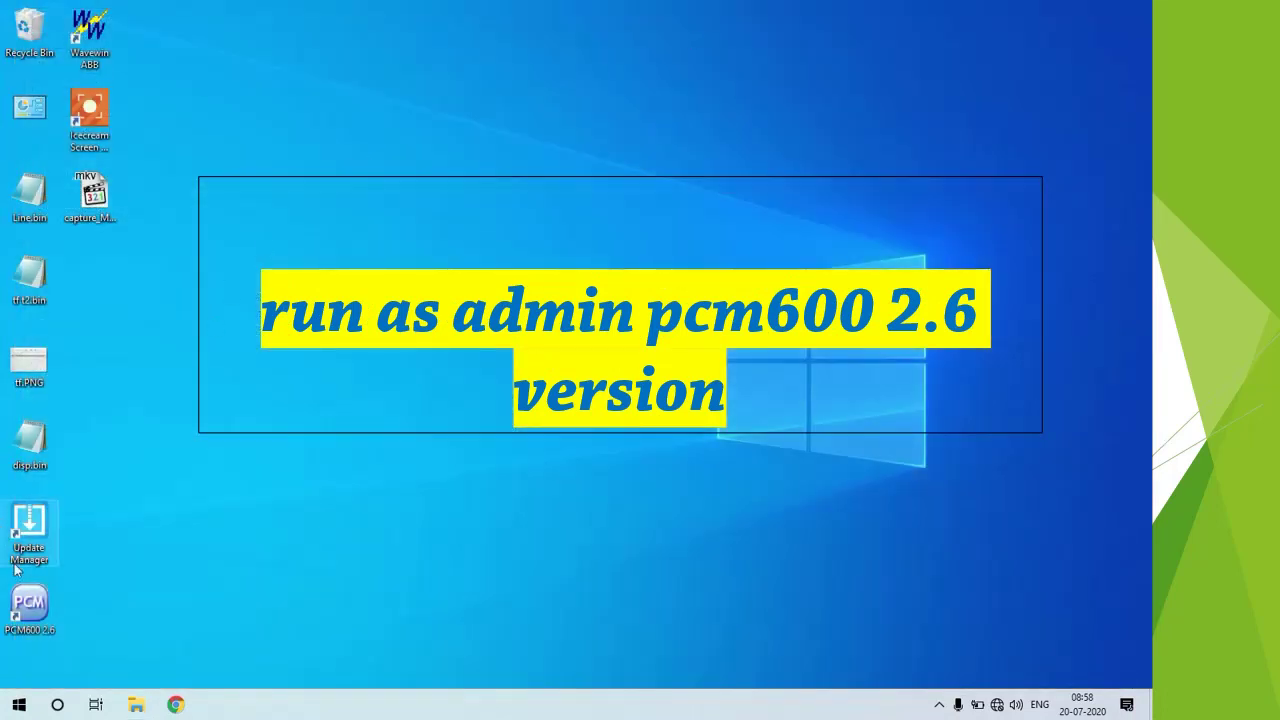
# - Launch PCM600 2.6 from the desktop as administrator
pyautogui.rightClick(42, 612)
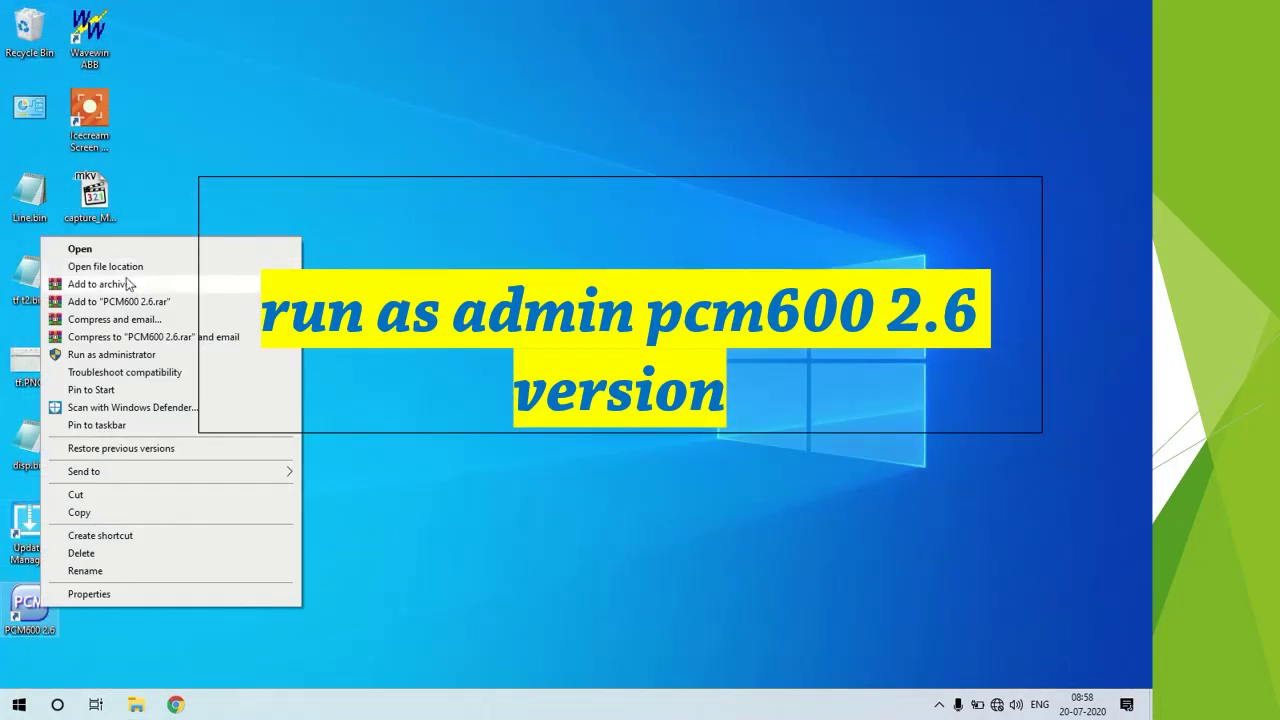
pyautogui.click(137, 360)
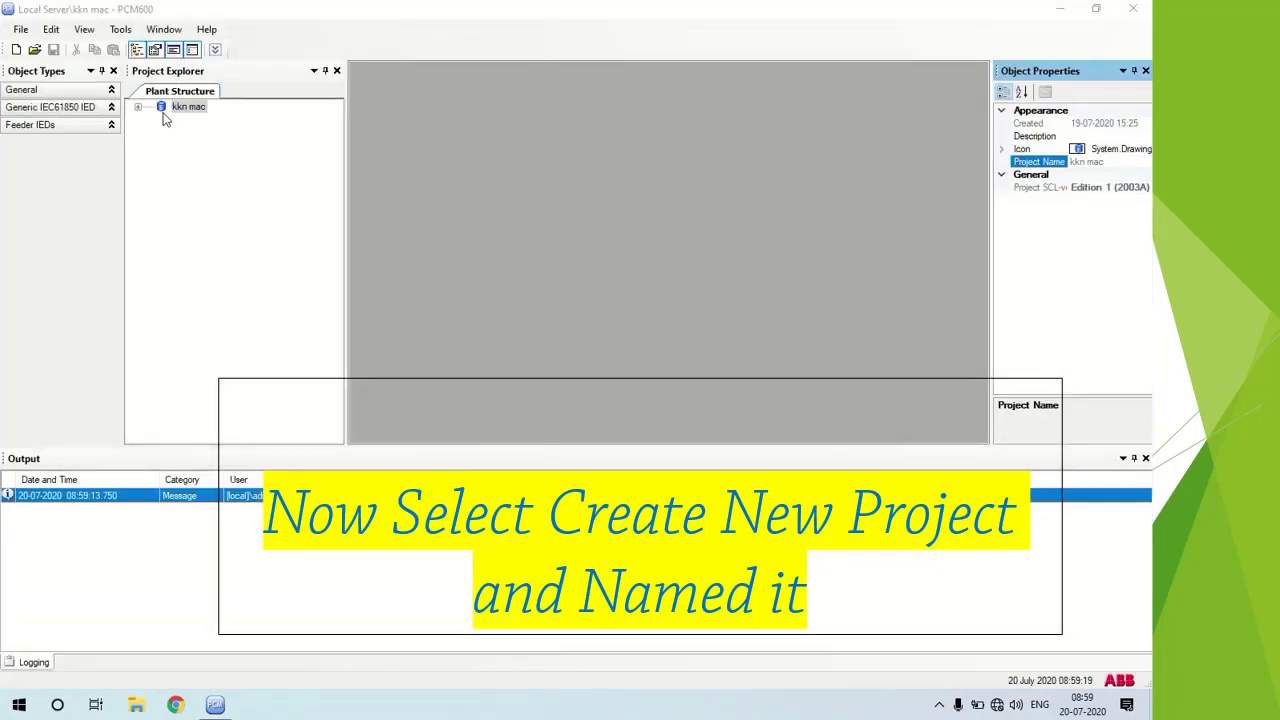
# - Close the open project and create a new project named User
pyautogui.click(18, 49)
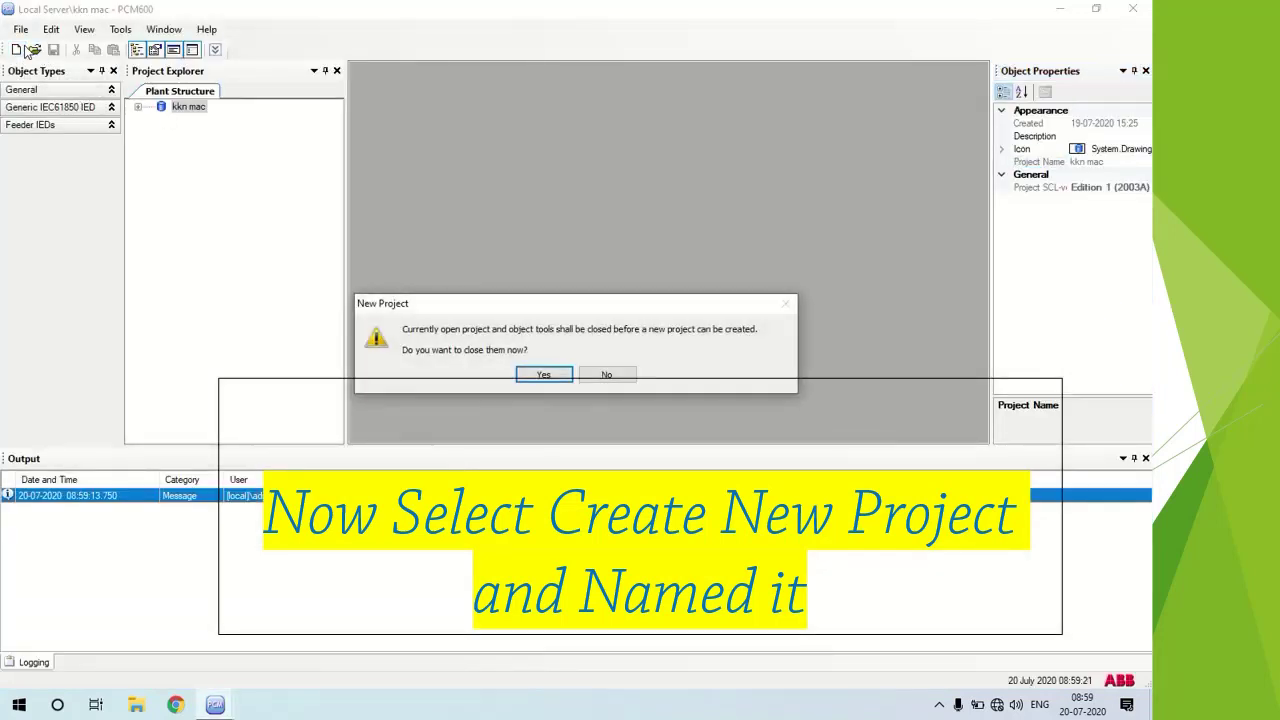
pyautogui.click(545, 375)
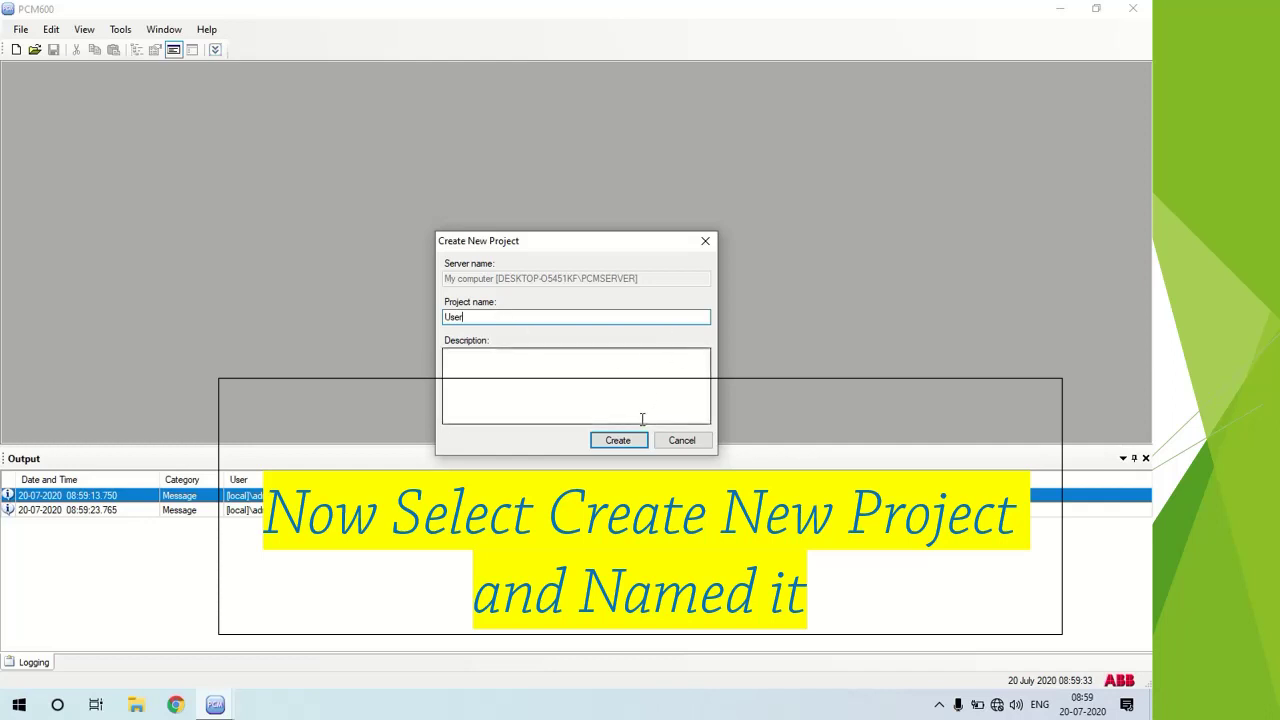
pyautogui.click(617, 440)
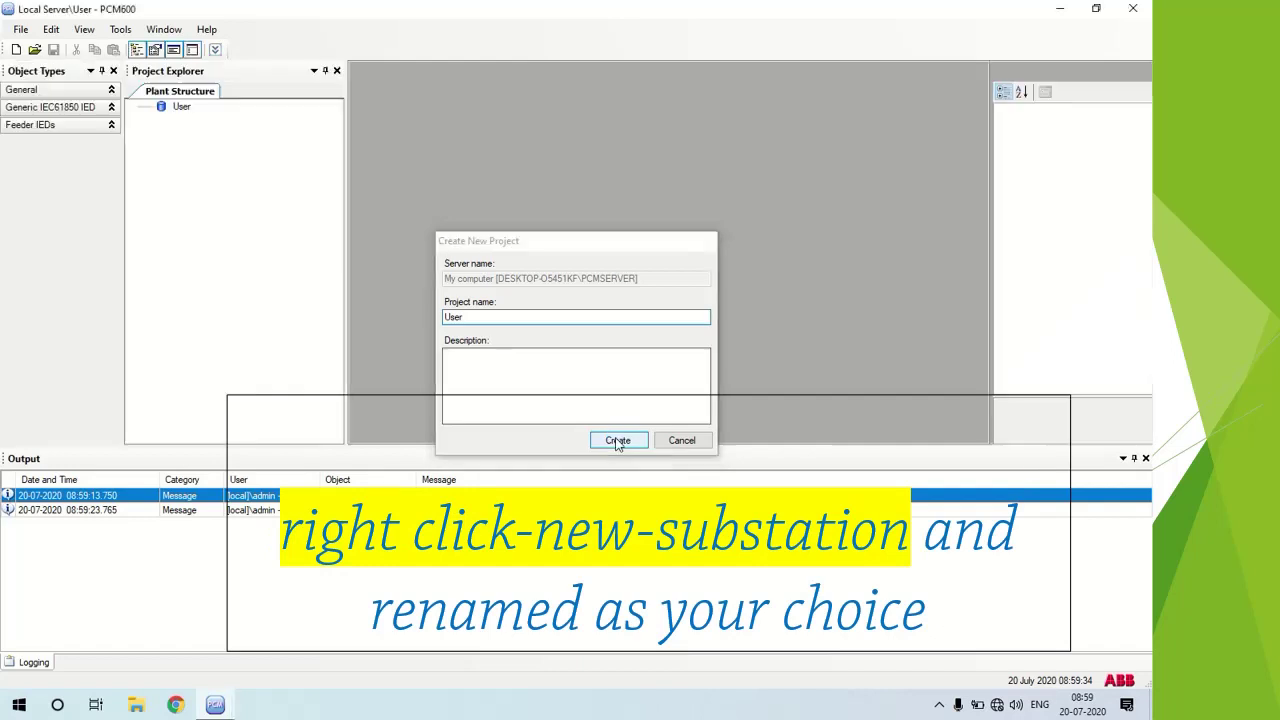
# - Add a substation under the User project in the plant structure and name it 132kv
pyautogui.click(172, 112)
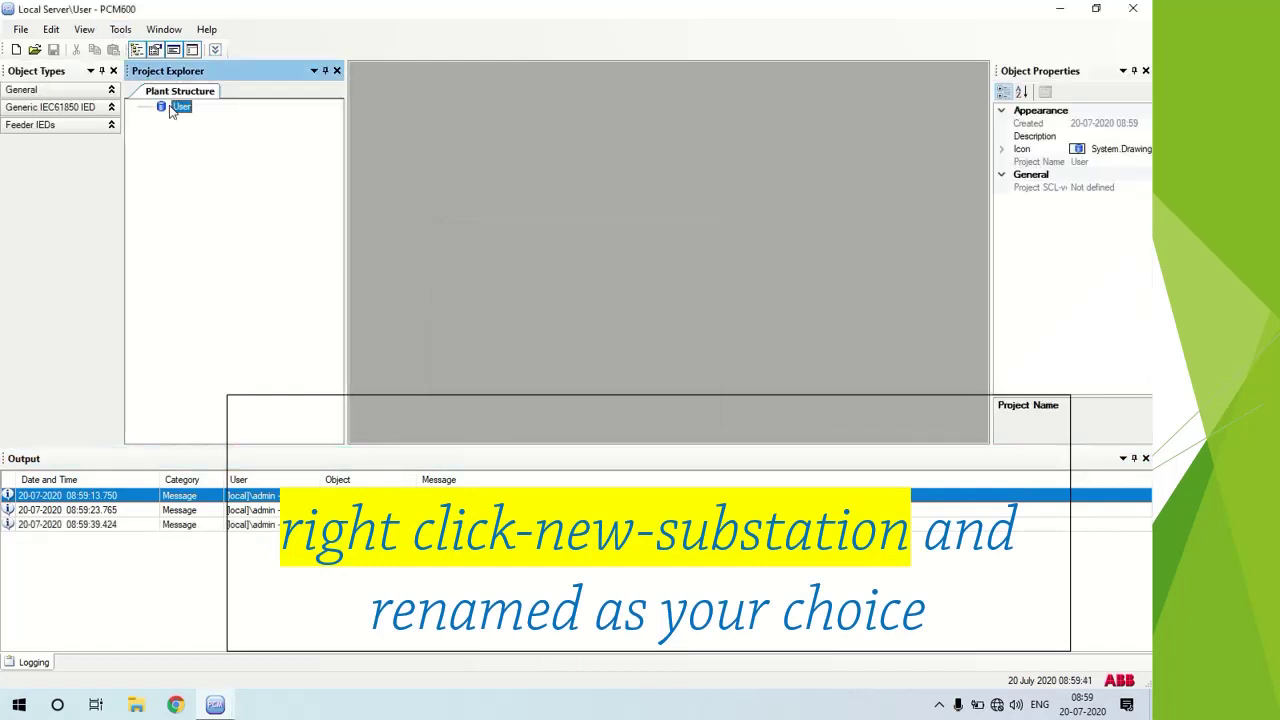
pyautogui.rightClick(172, 110)
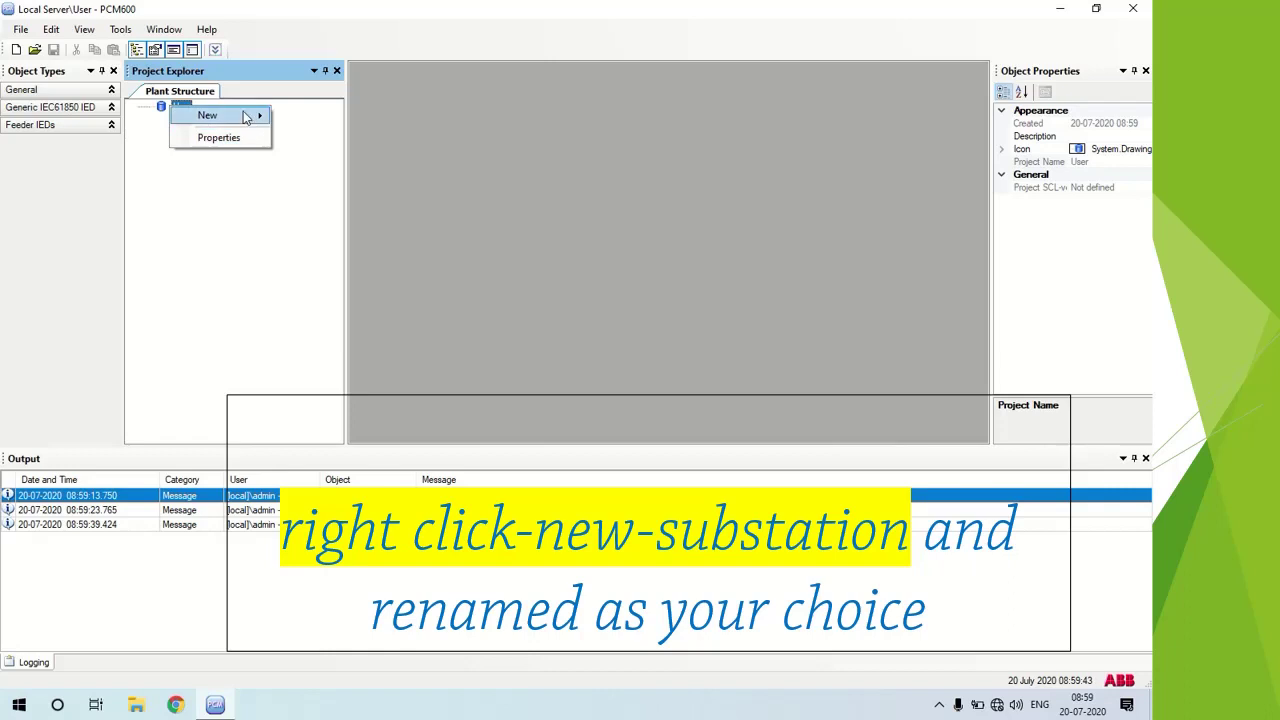
pyautogui.moveTo(243, 115)
pyautogui.moveTo(328, 124)
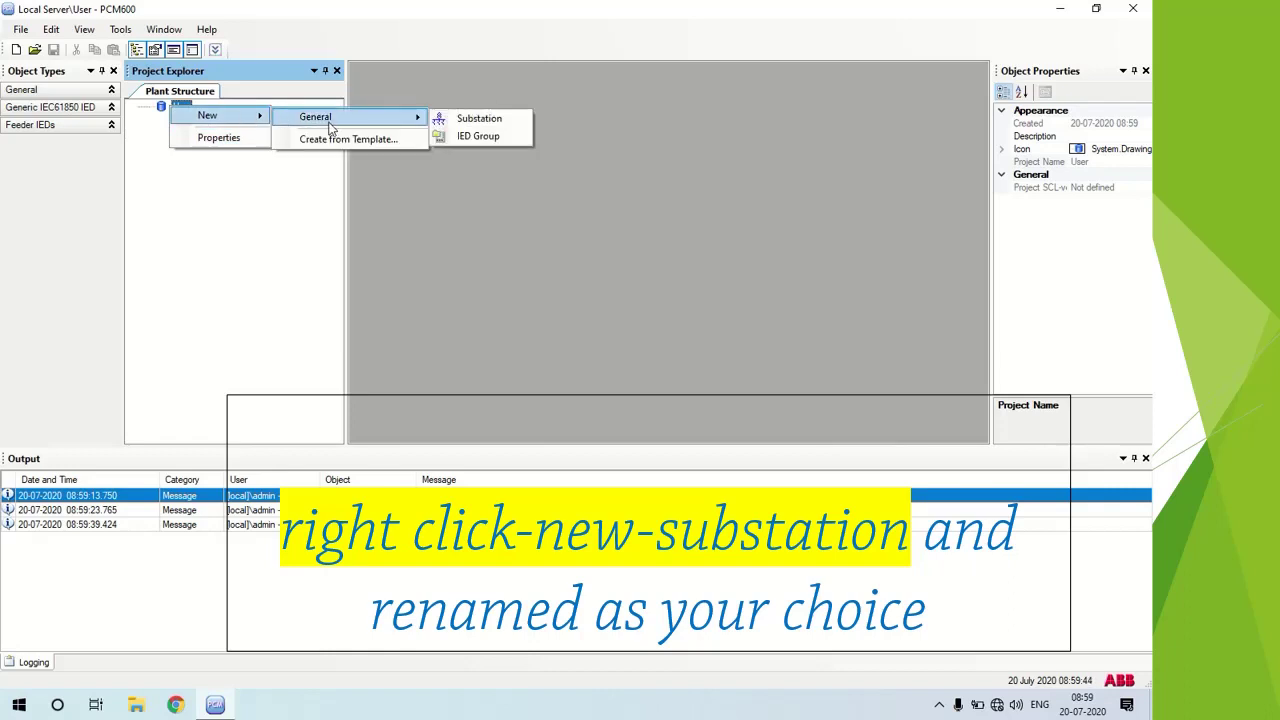
pyautogui.click(464, 119)
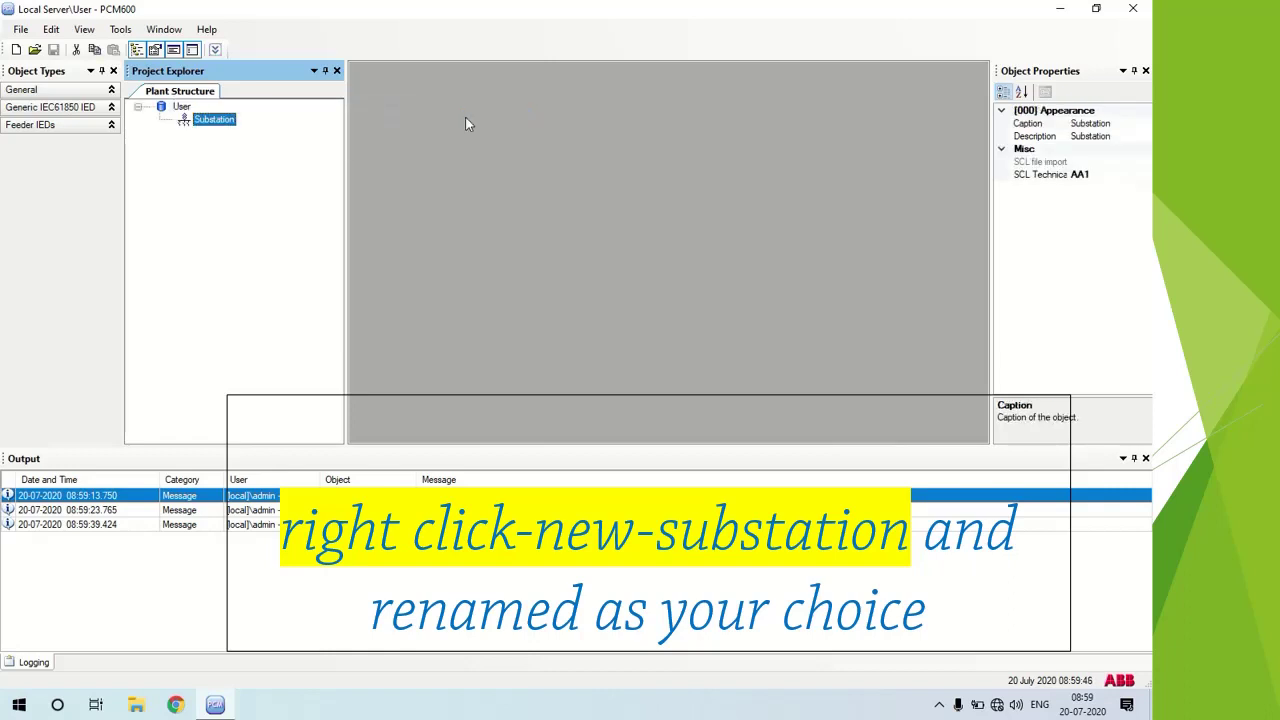
pyautogui.click(212, 122)
pyautogui.write('132kV')
pyautogui.press('BackSpace')
pyautogui.write('v')
pyautogui.press('Return')
# - Add a voltage level under the 132kv substation and name it 33kv
pyautogui.rightClick(212, 128)
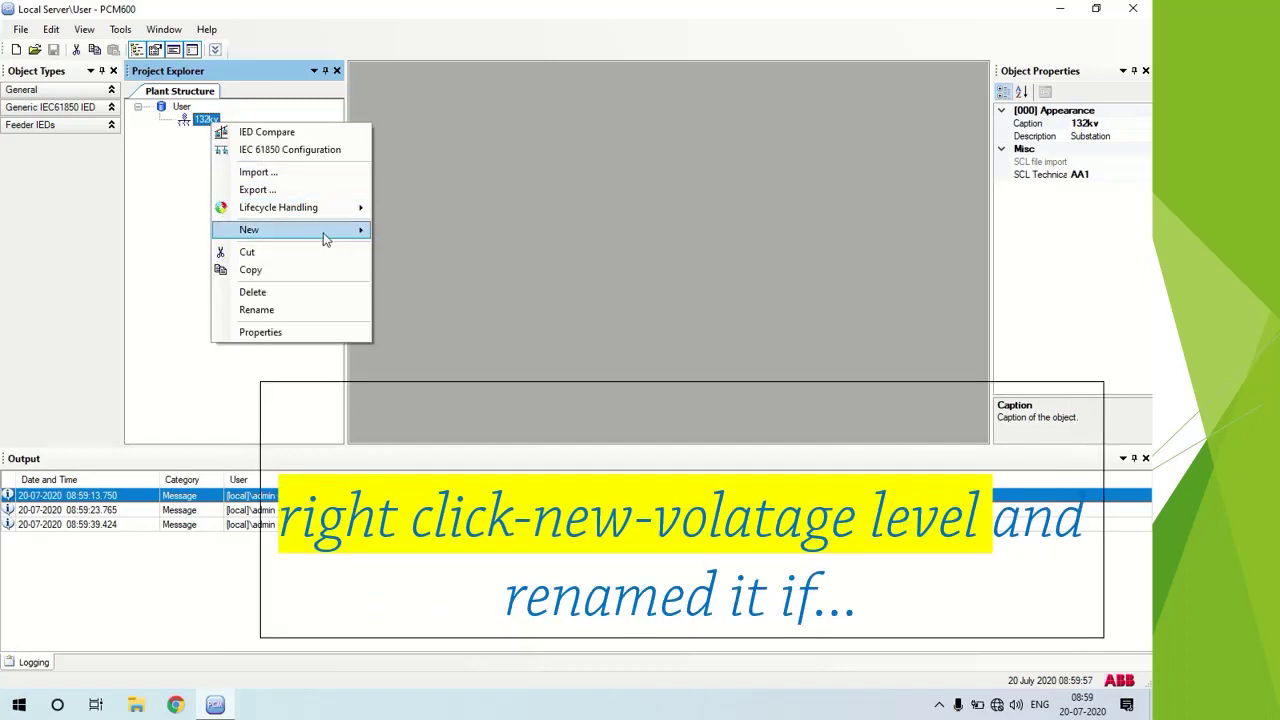
pyautogui.moveTo(325, 234)
pyautogui.moveTo(400, 233)
pyautogui.click(578, 242)
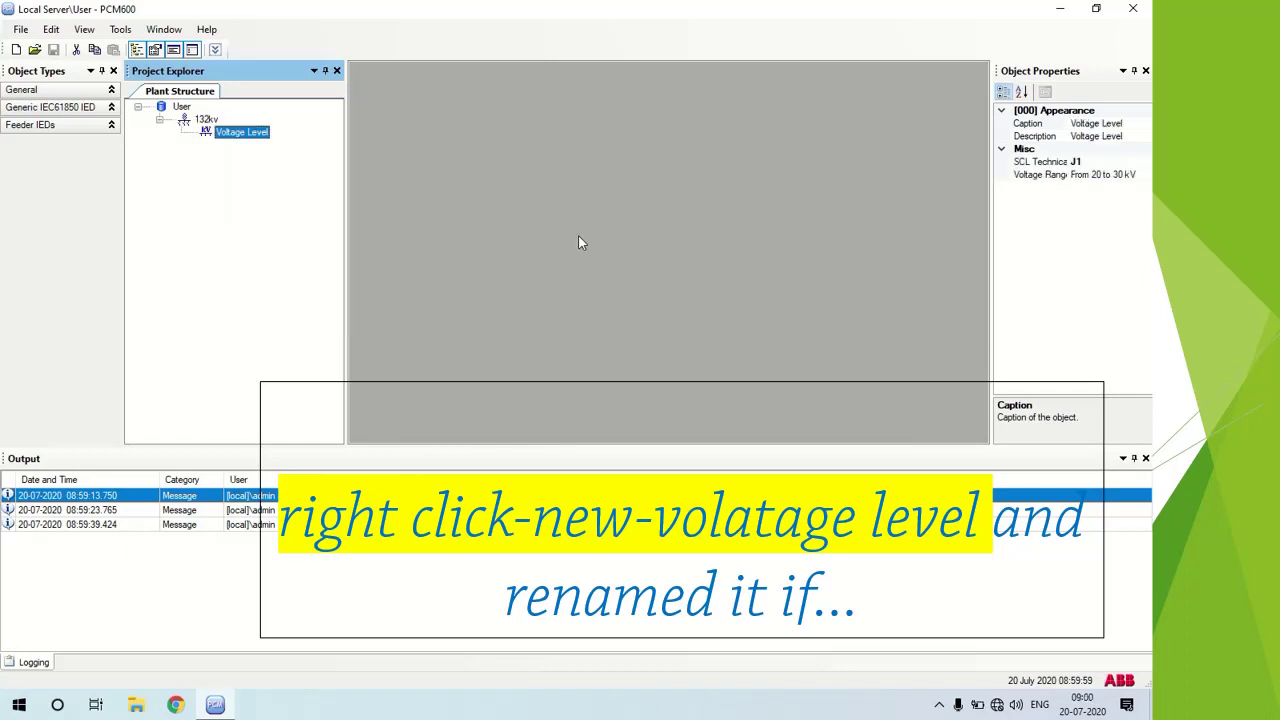
pyautogui.press('Up')
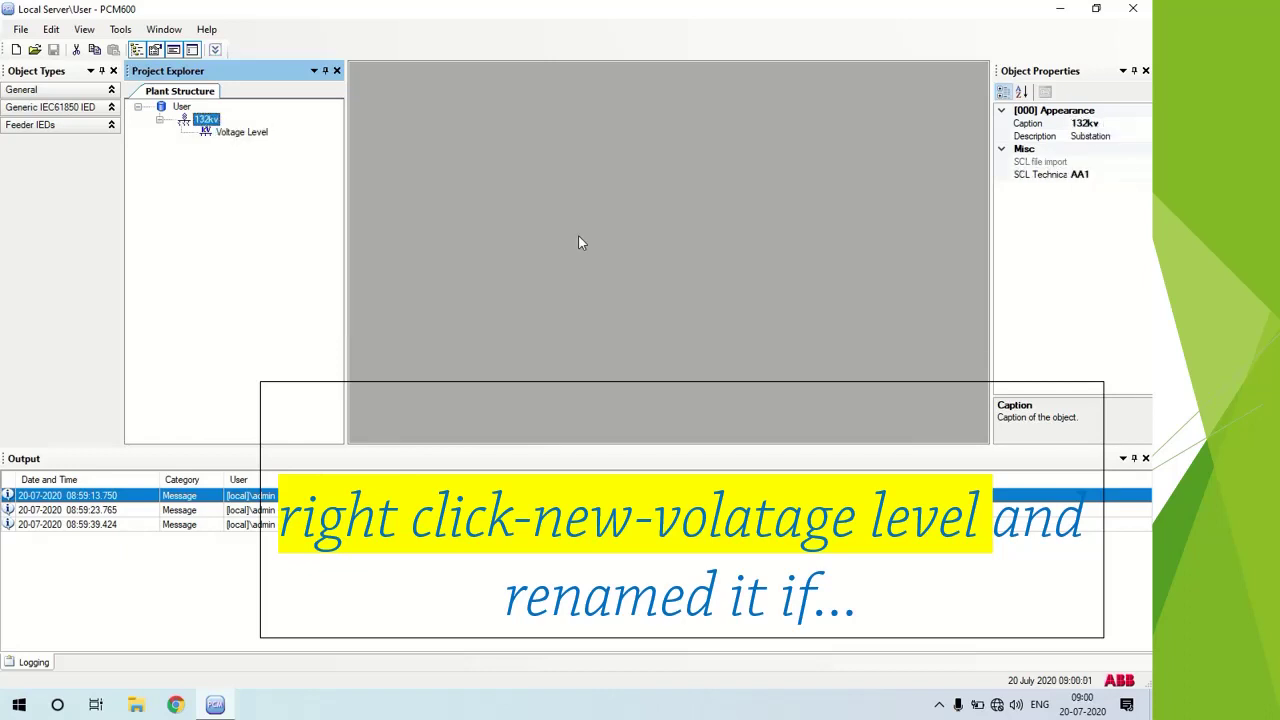
pyautogui.click(250, 135)
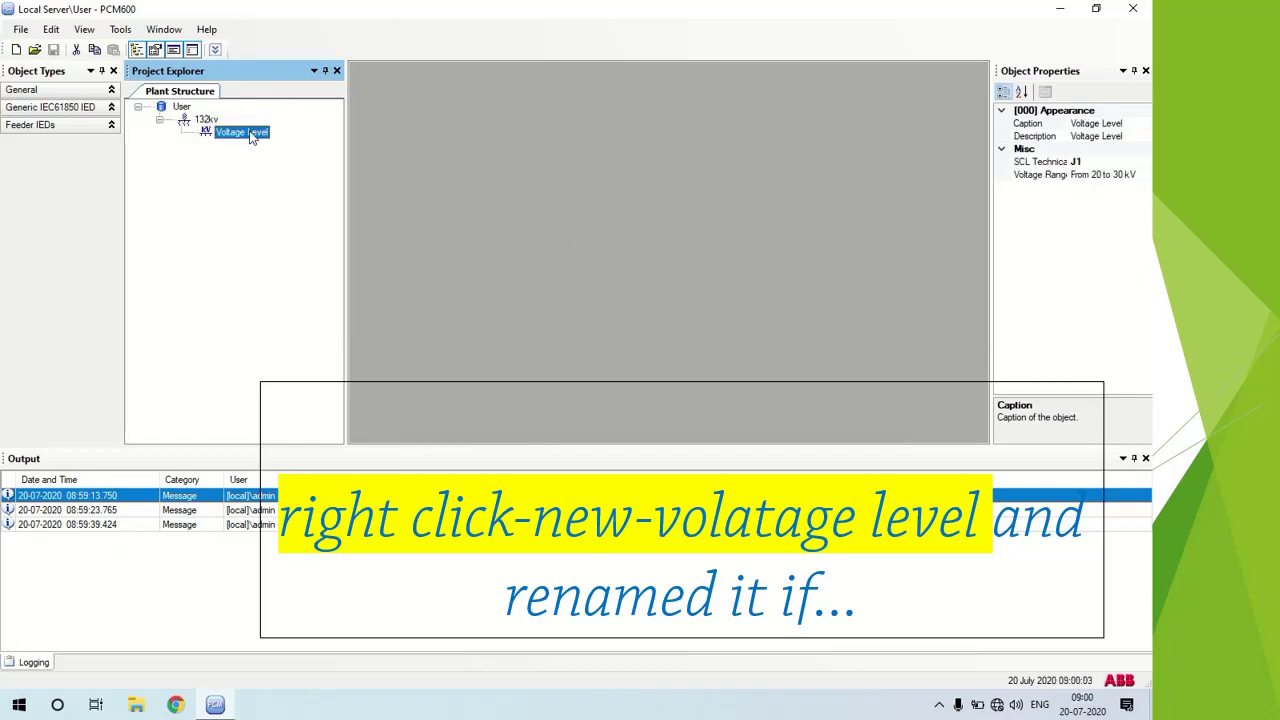
pyautogui.click(250, 136)
pyautogui.write('33kv')
pyautogui.press('Return')
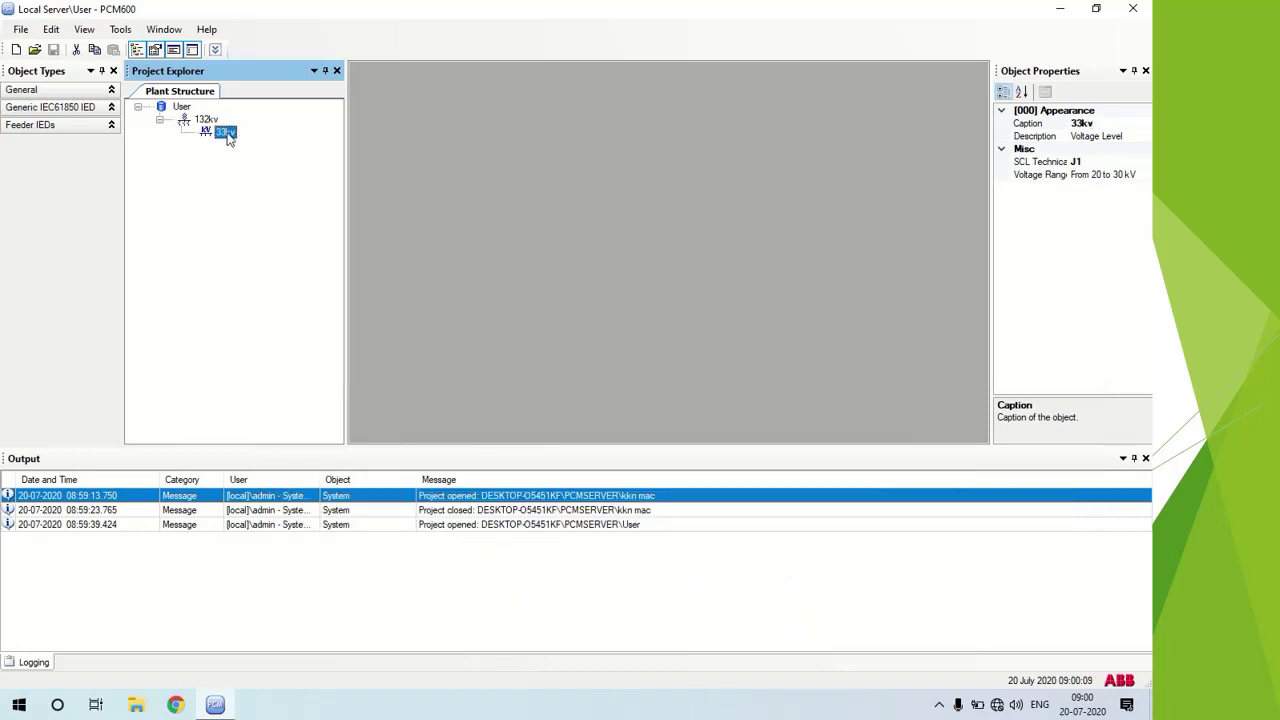
# - Rename the 132kv substation as 132kv substation
pyautogui.click(208, 120)
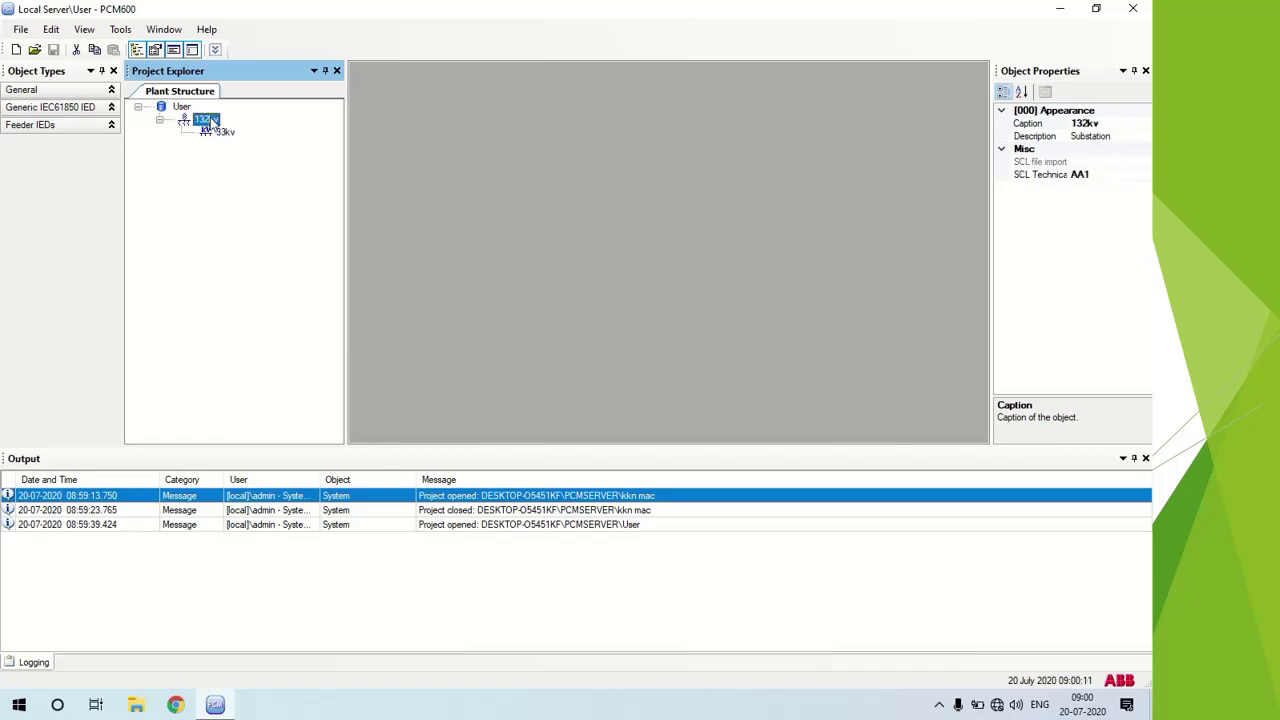
pyautogui.click(212, 120)
pyautogui.click(226, 119)
pyautogui.write('substation')
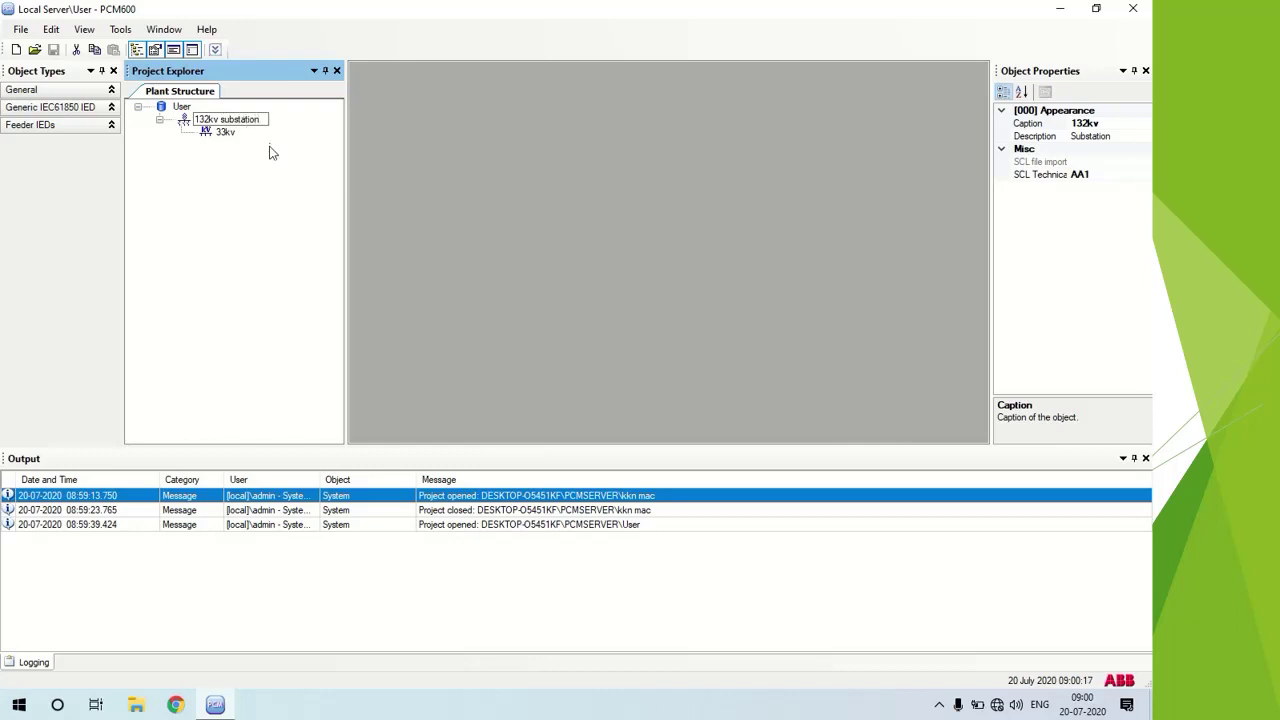
pyautogui.press('Return')
# - Add a bay under the 33kv voltage level and name it bay1
pyautogui.click(223, 134)
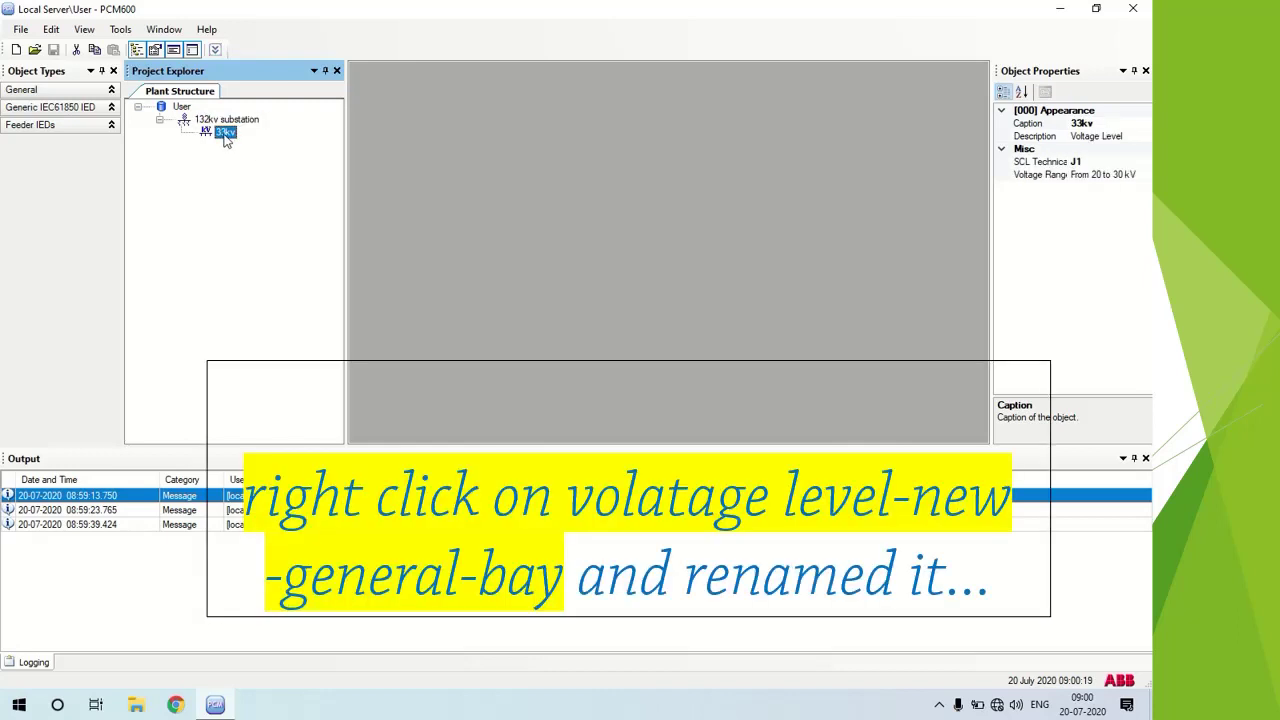
pyautogui.rightClick(217, 138)
pyautogui.moveTo(348, 208)
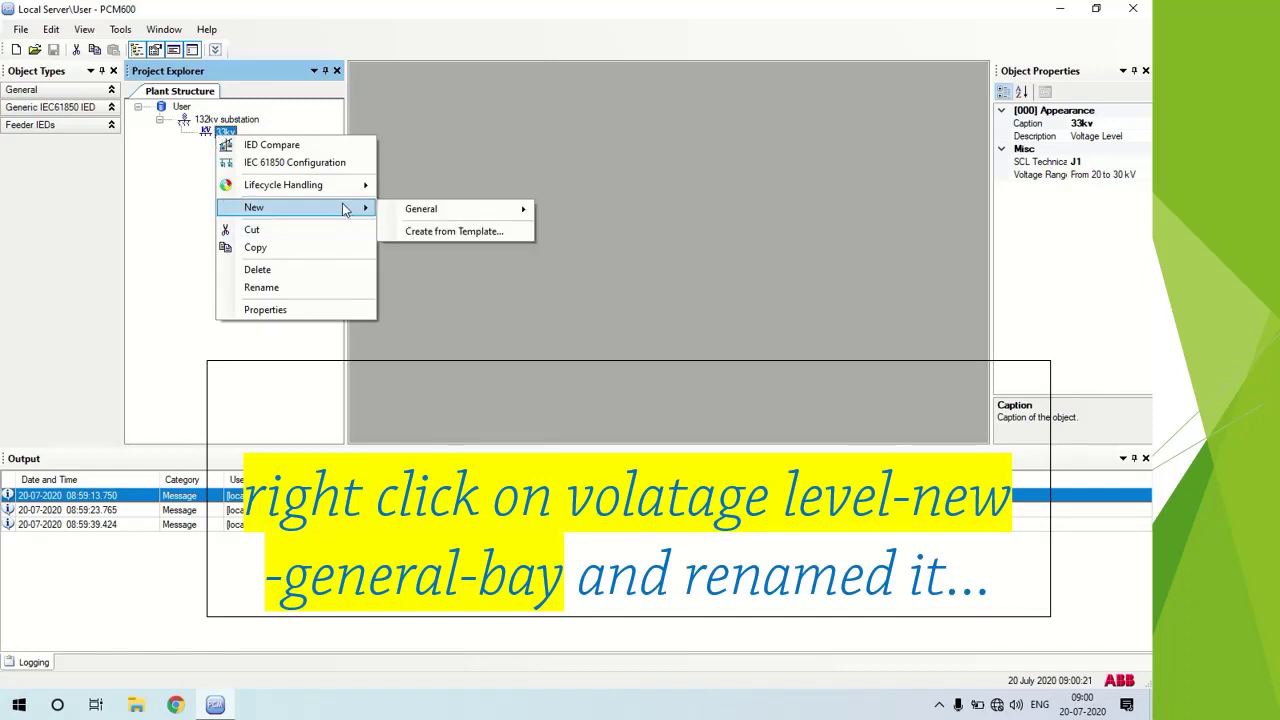
pyautogui.moveTo(455, 217)
pyautogui.click(596, 211)
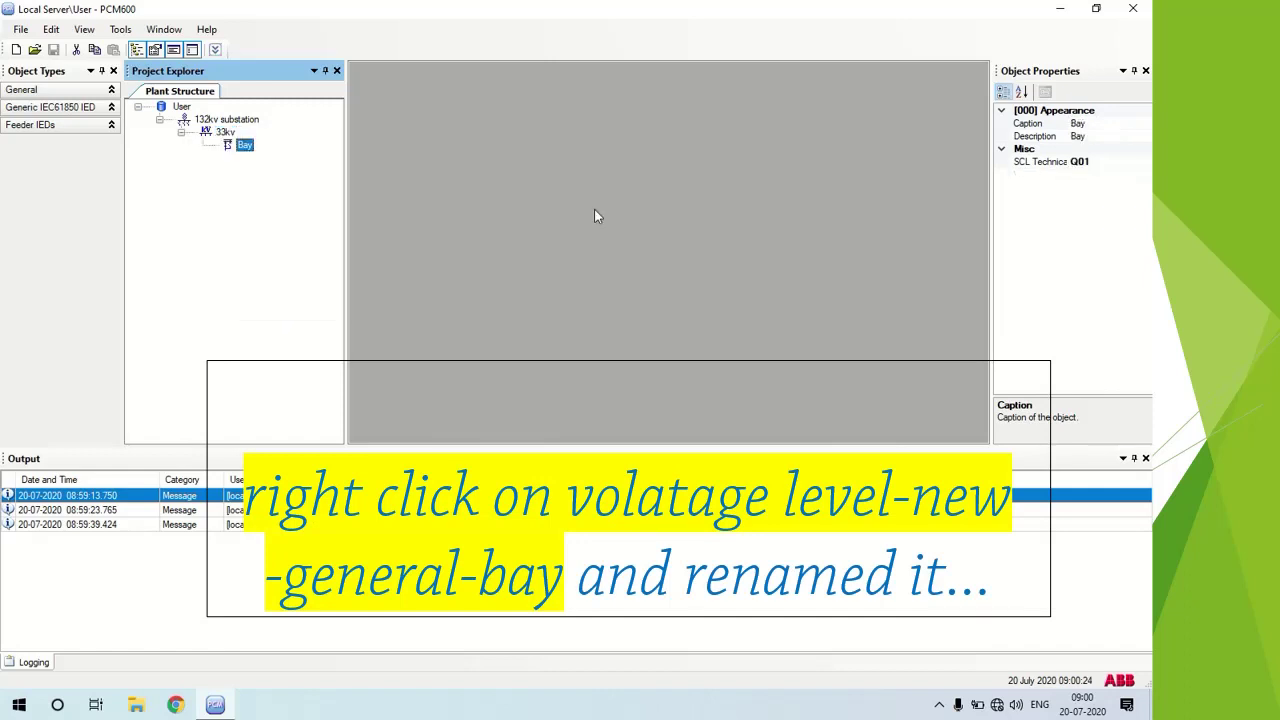
pyautogui.click(245, 146)
pyautogui.write('bay1')
pyautogui.press('Return')
# - Check which feeder IED types can be added to bay1
pyautogui.rightClick(240, 147)
pyautogui.moveTo(375, 238)
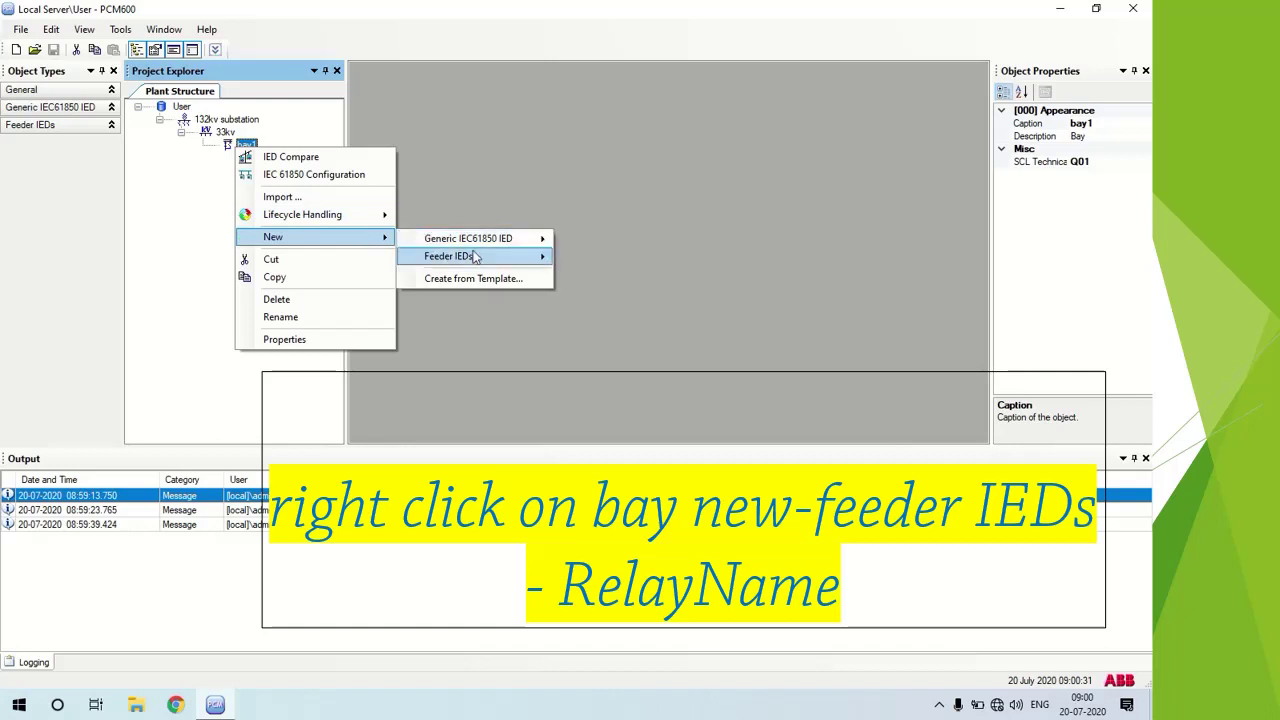
pyautogui.moveTo(480, 257)
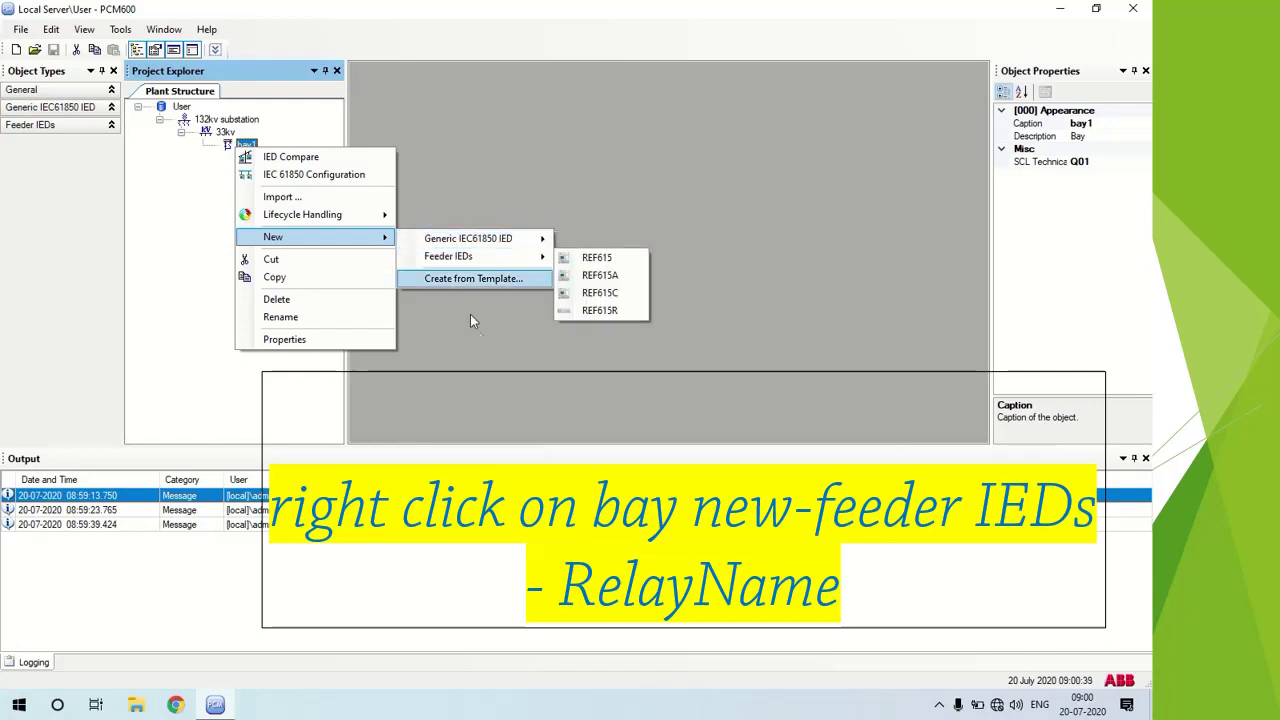
# - Leave PCM600 for the desktop and launch Update Manager as administrator
pyautogui.click(222, 706)
pyautogui.click(222, 706)
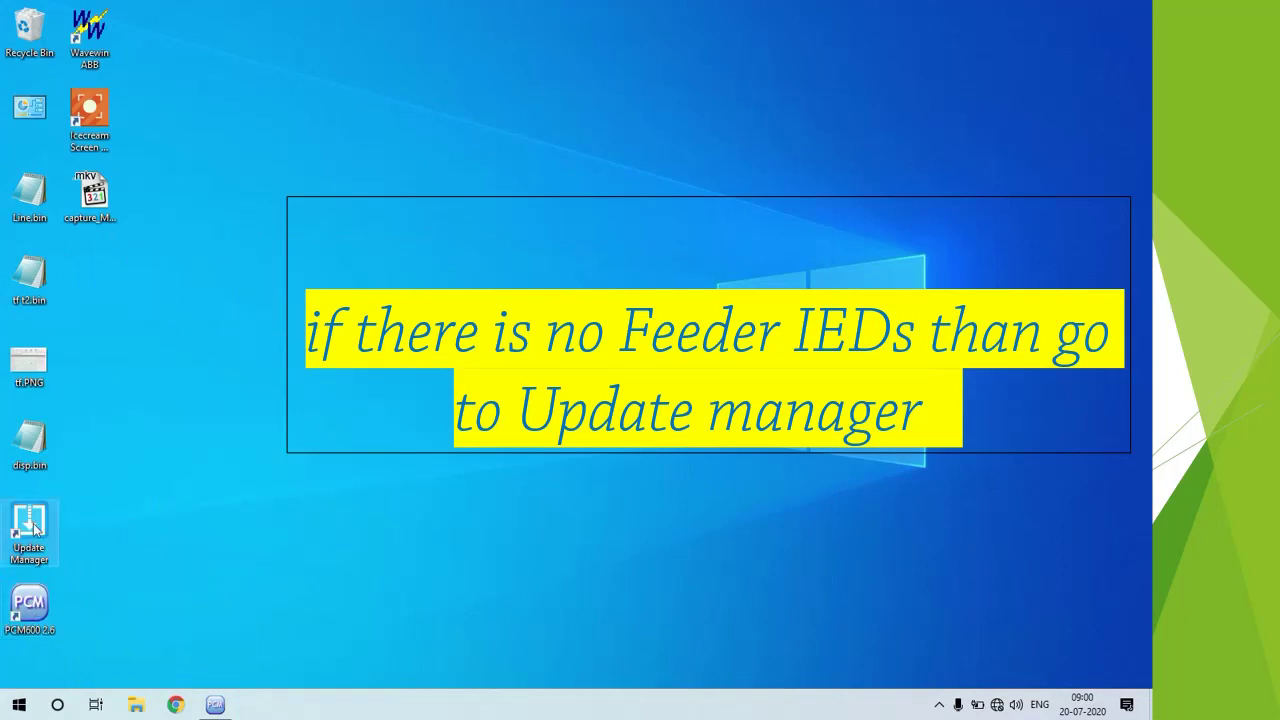
pyautogui.doubleClick(33, 530)
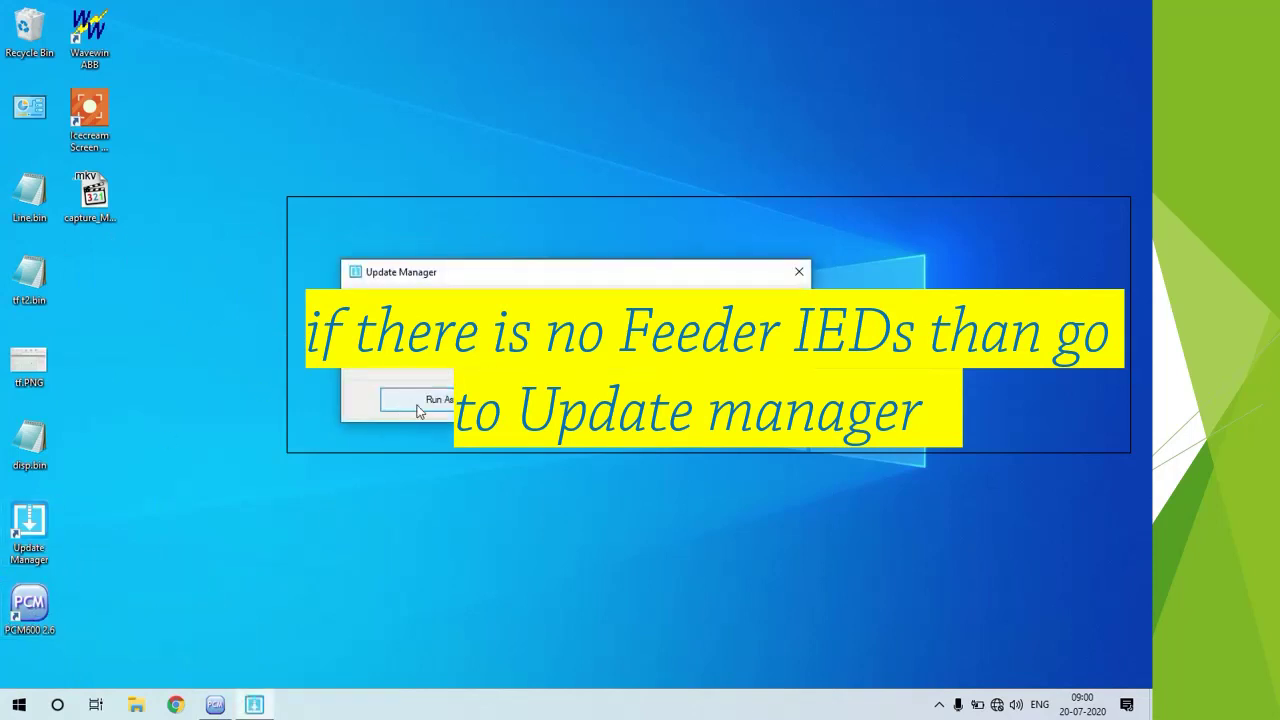
pyautogui.click(419, 402)
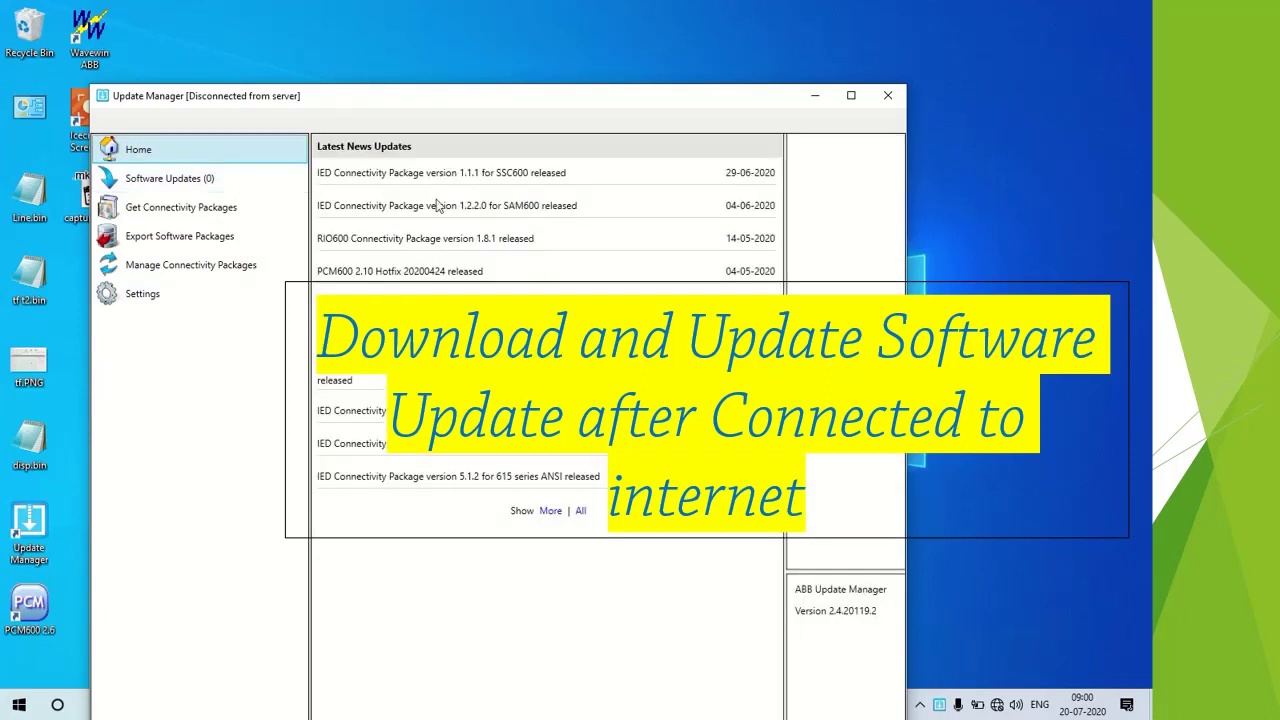
# - Check the software updates, and list the connectivity packages of the 615 Series
pyautogui.click(231, 190)
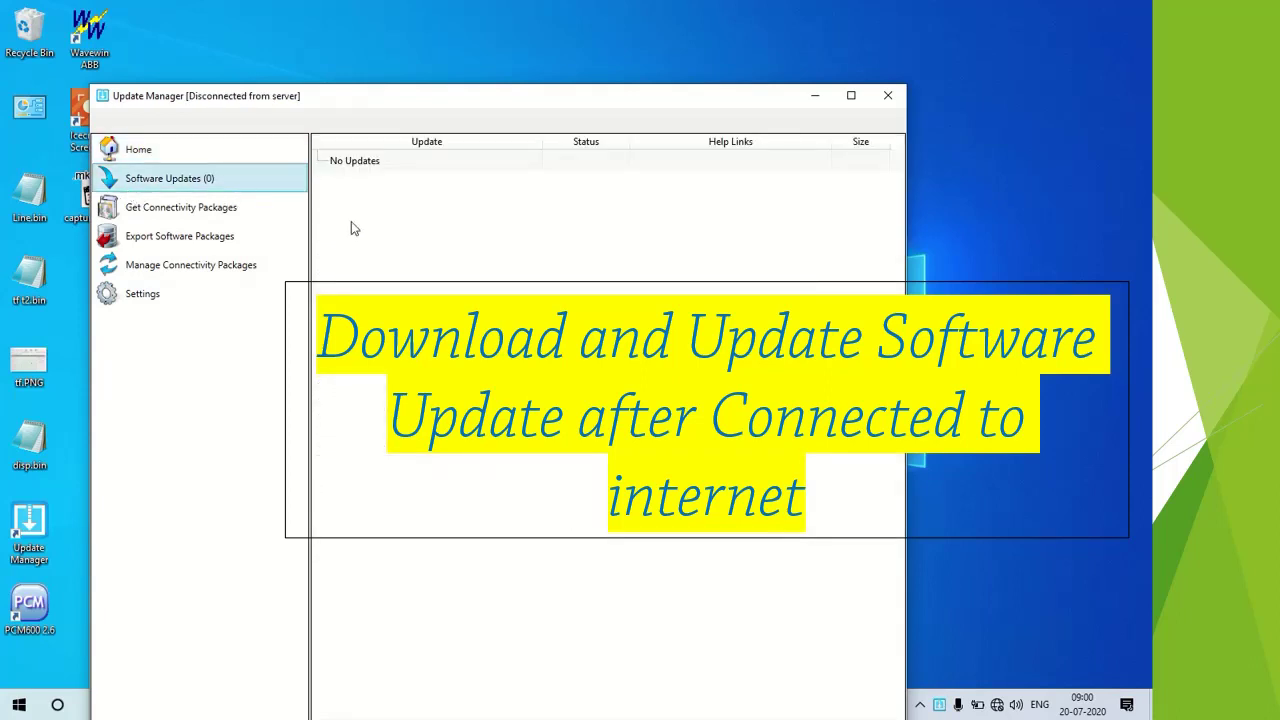
pyautogui.moveTo(459, 101); pyautogui.dragTo(454, 18)
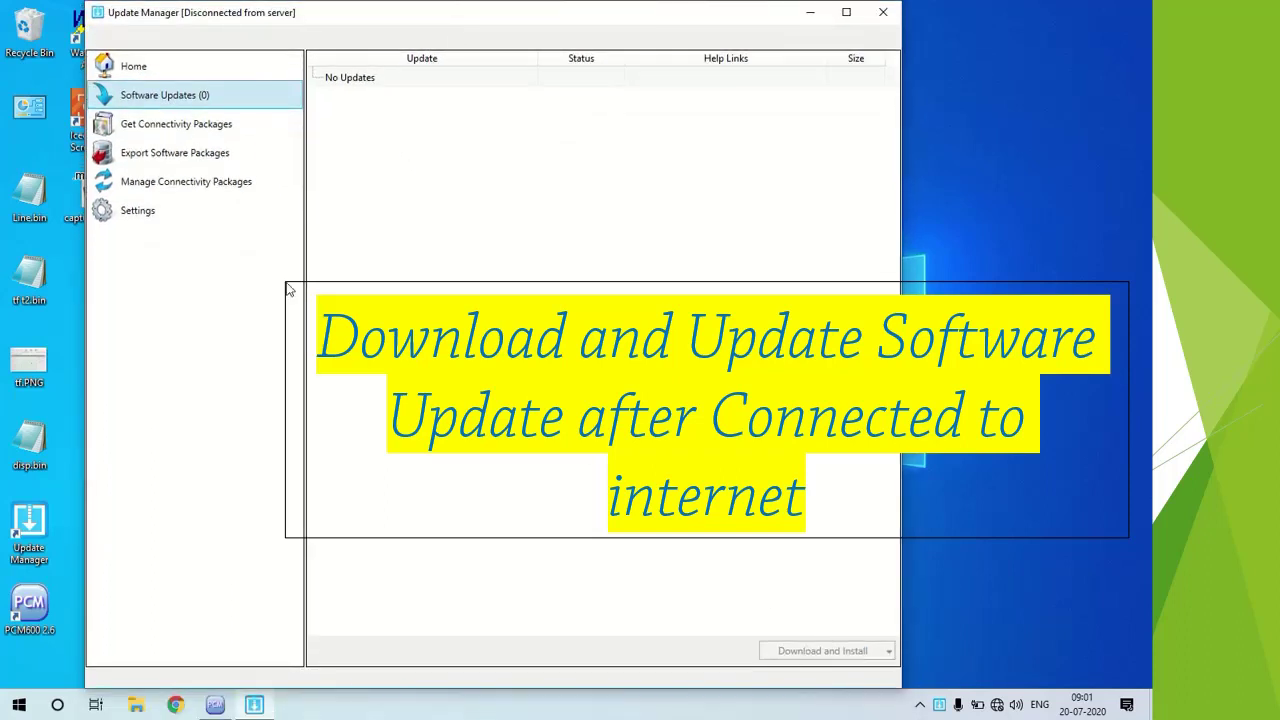
pyautogui.click(194, 133)
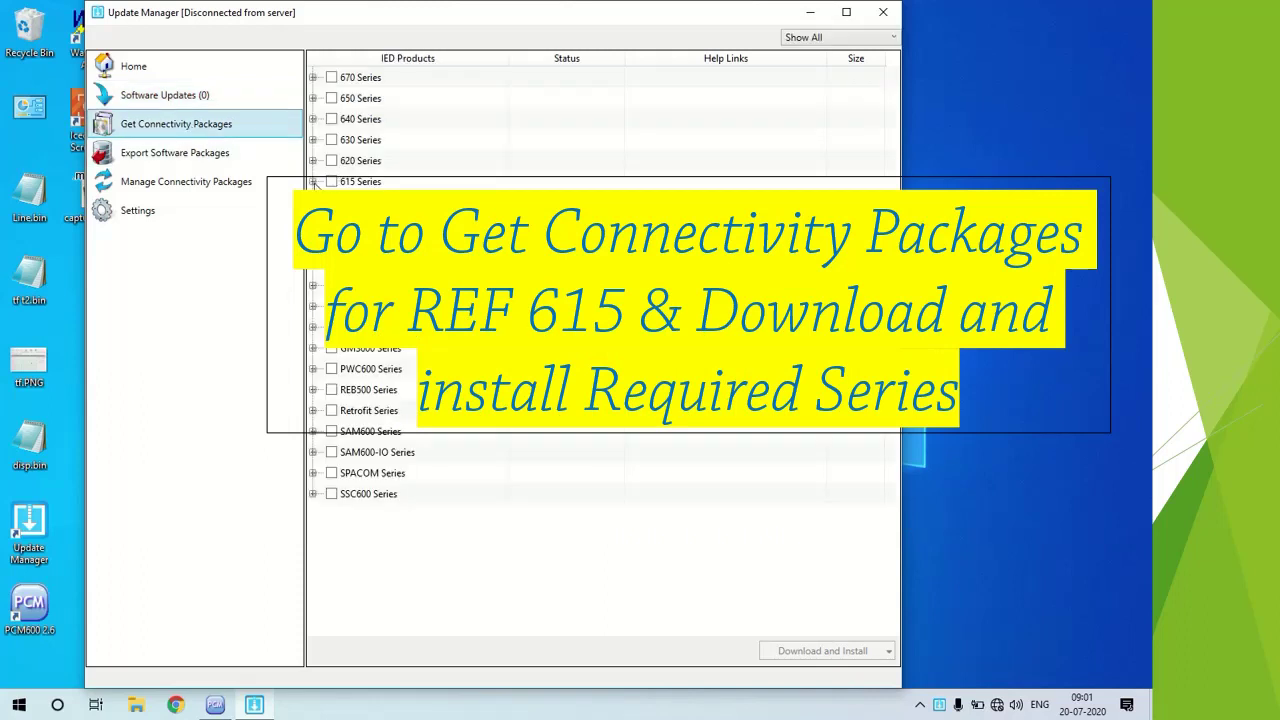
pyautogui.click(313, 181)
pyautogui.click(316, 306)
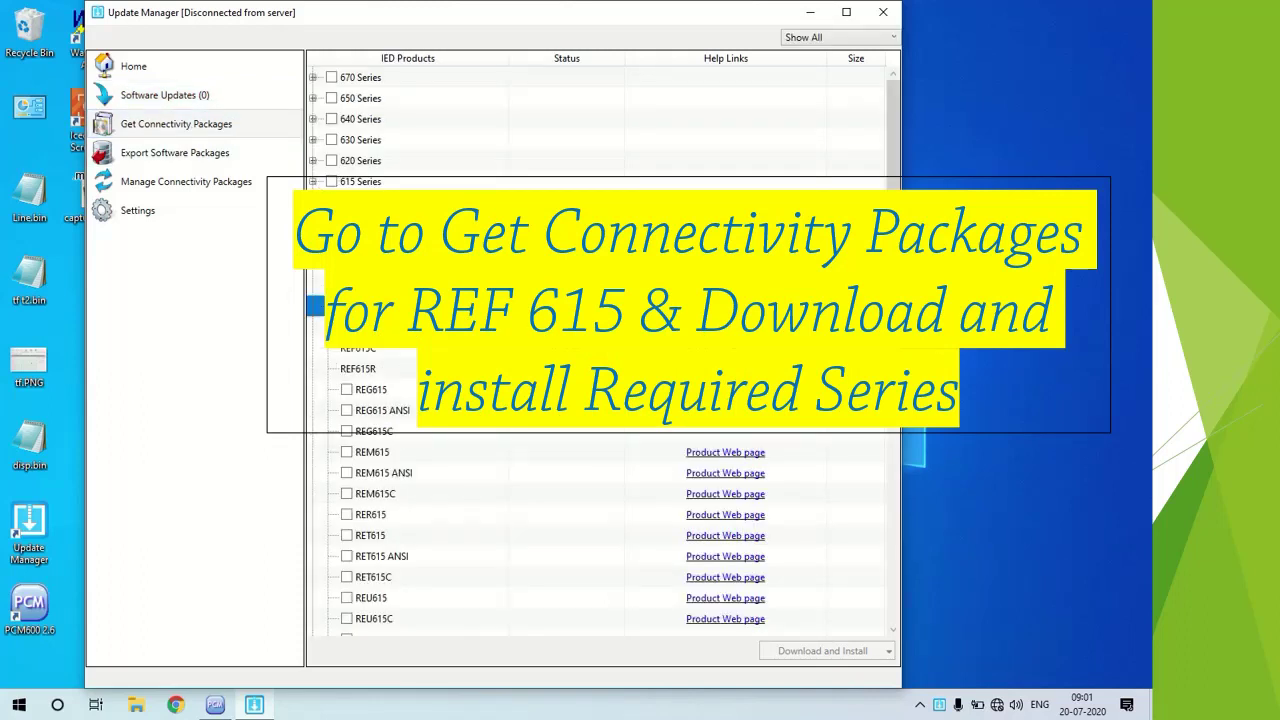
# - Inspect the REF615 variants in the 615 Series list of connectivity packages
pyautogui.click(316, 326)
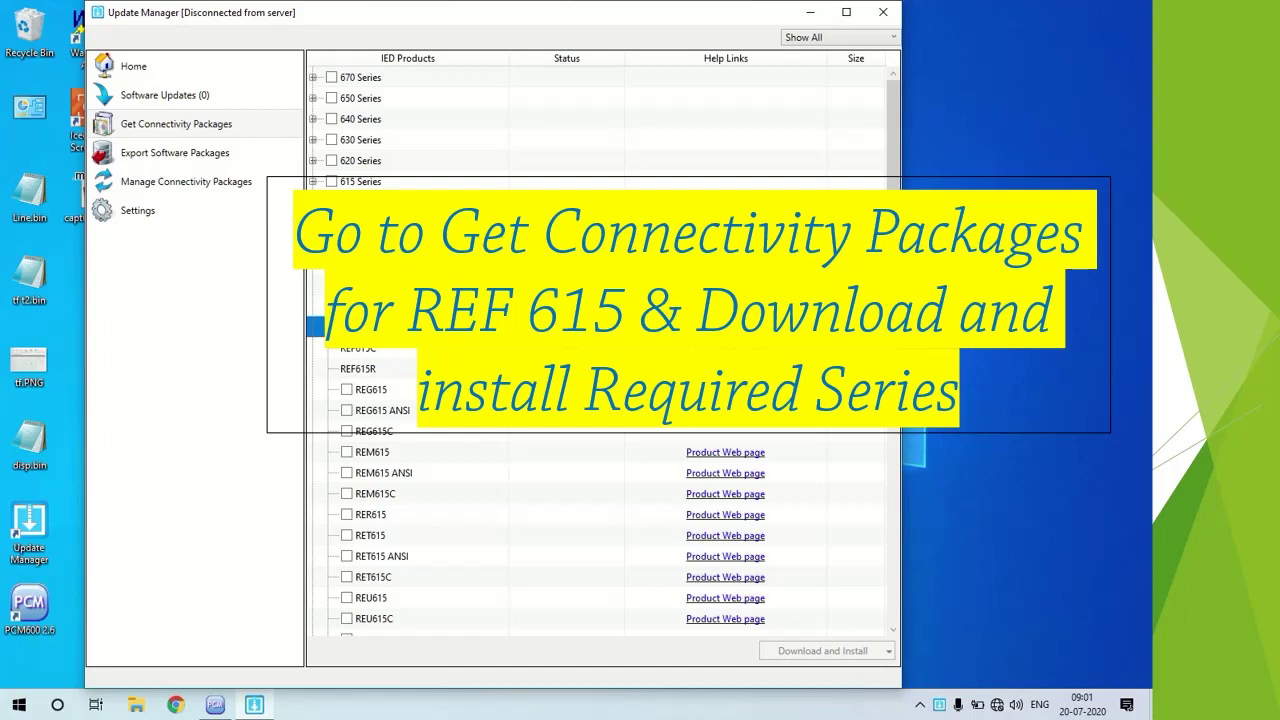
pyautogui.click(389, 369)
pyautogui.click(316, 306)
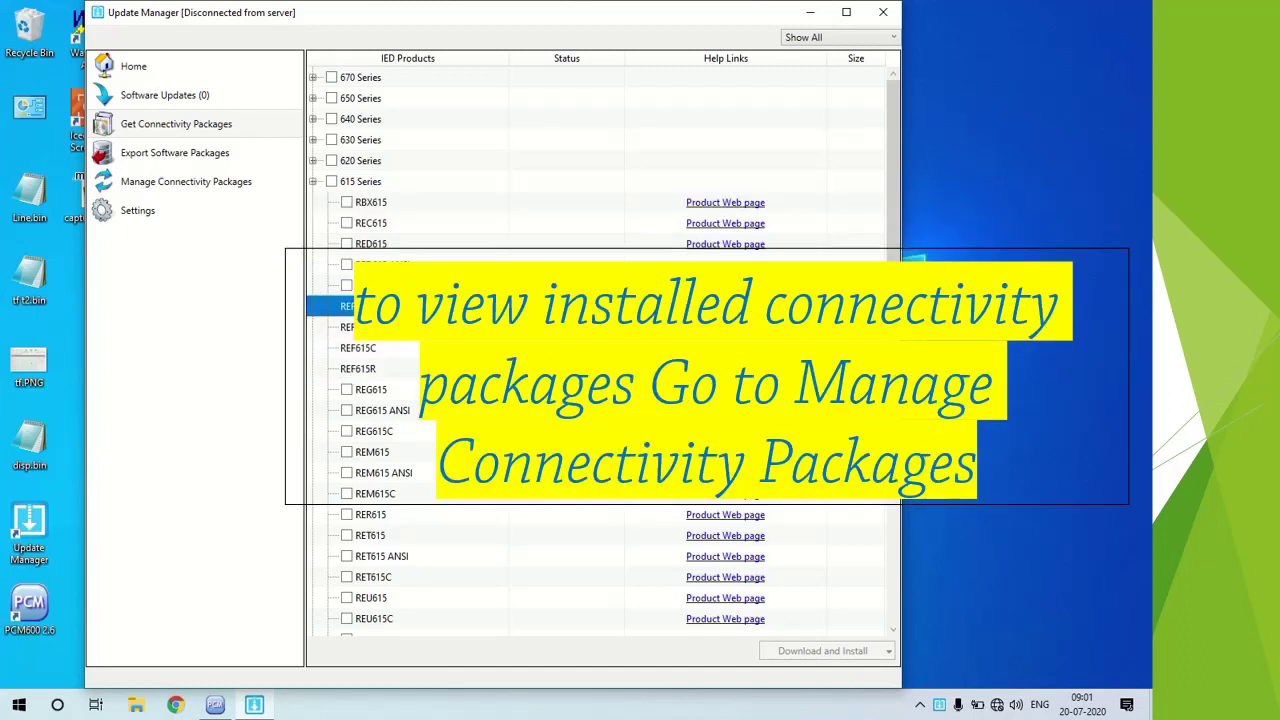
# - View the installed 615 connectivity packages under PCM600 2.6 and check the versions selectable for REF615
pyautogui.click(178, 190)
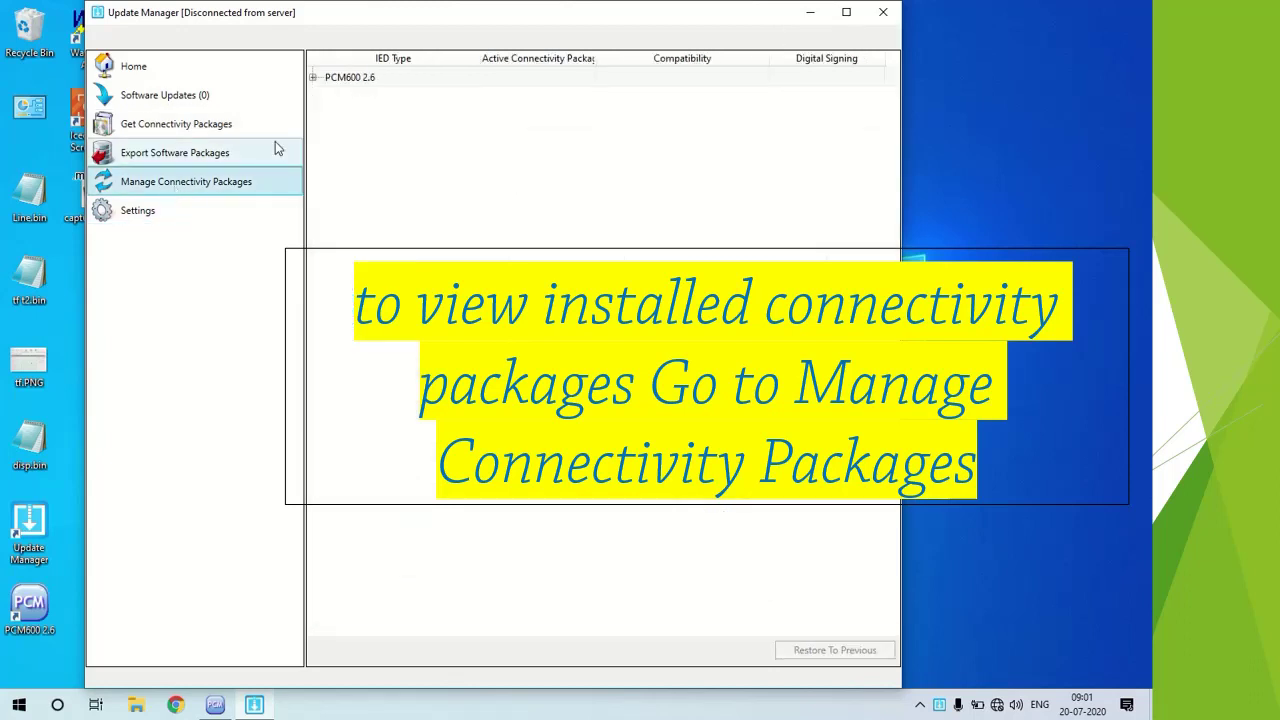
pyautogui.click(313, 78)
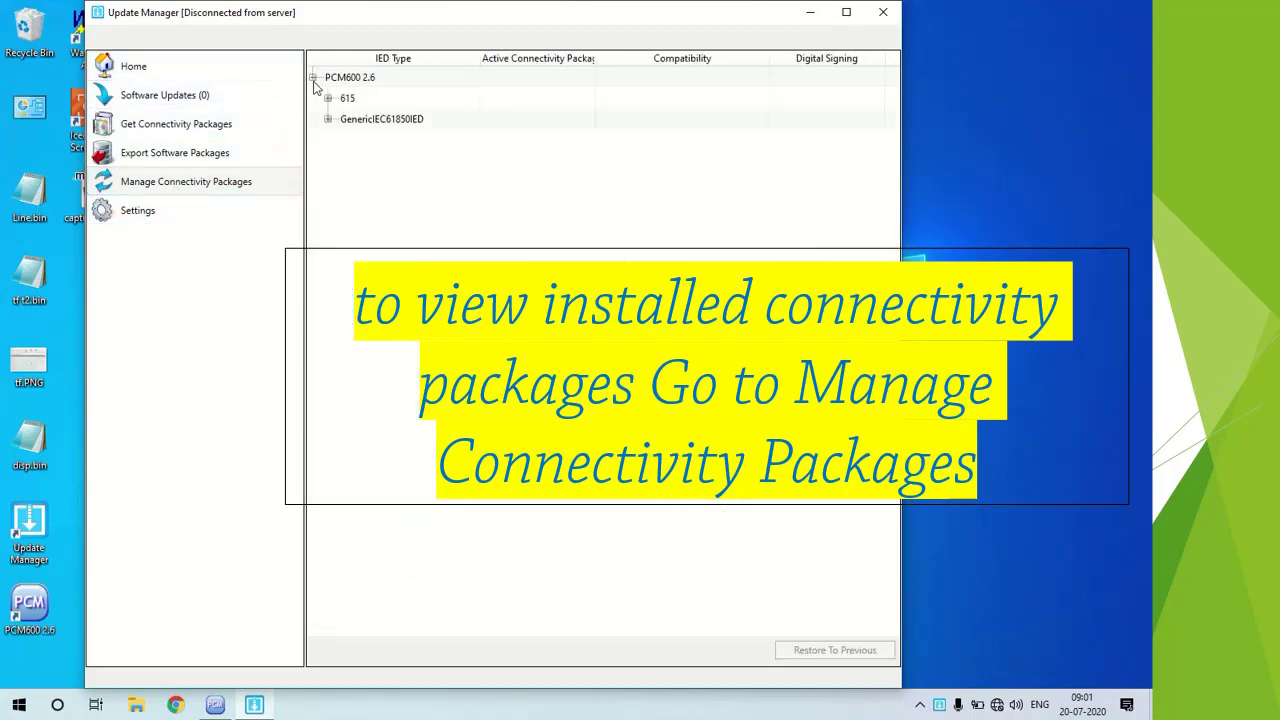
pyautogui.click(328, 98)
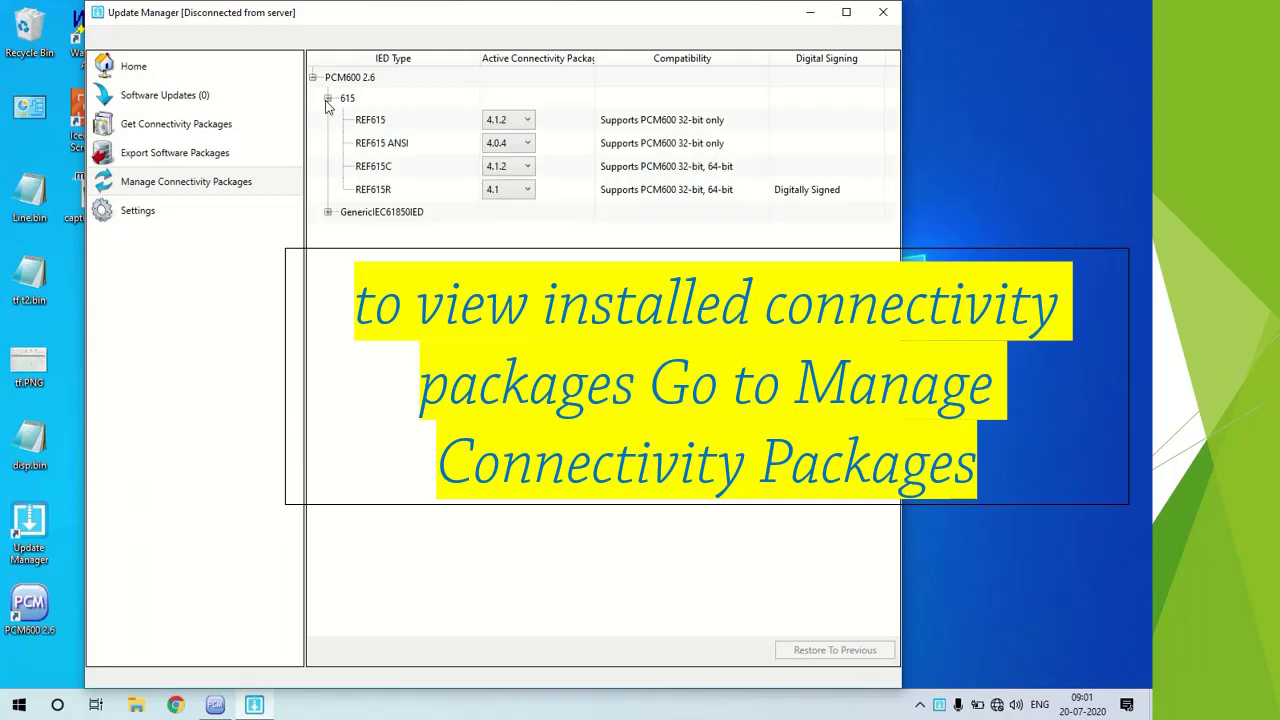
pyautogui.click(514, 122)
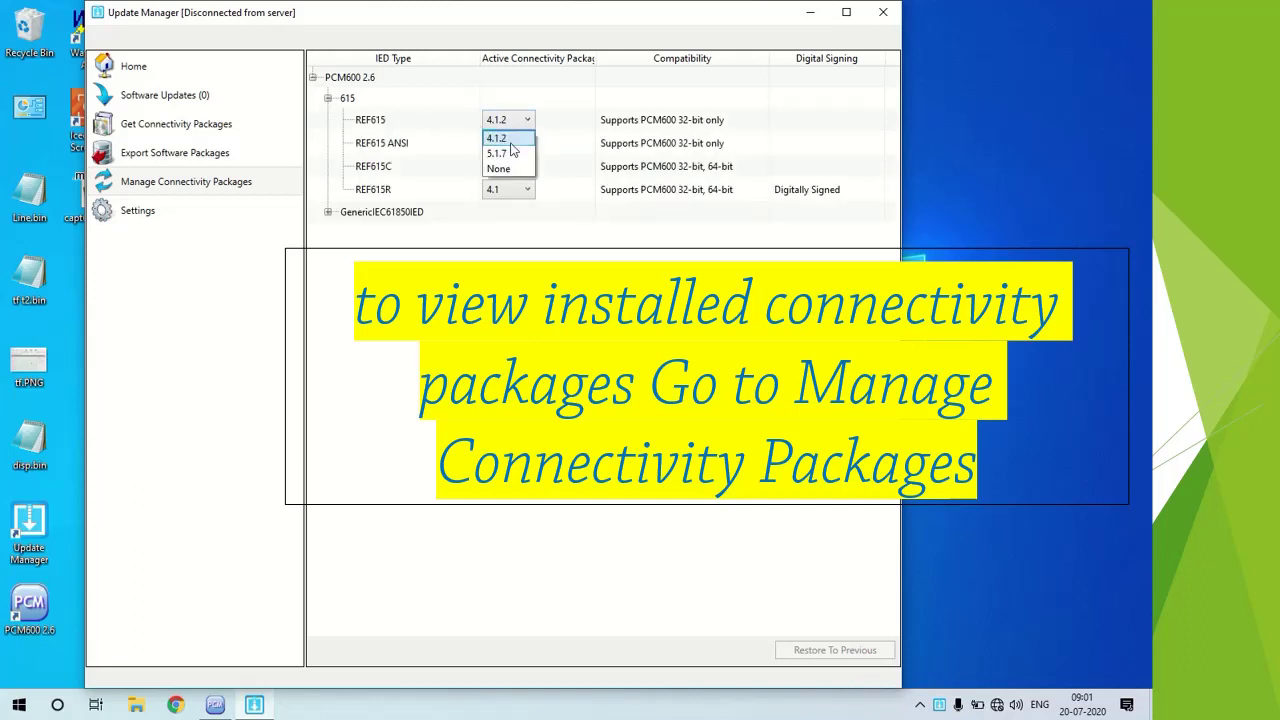
pyautogui.click(503, 121)
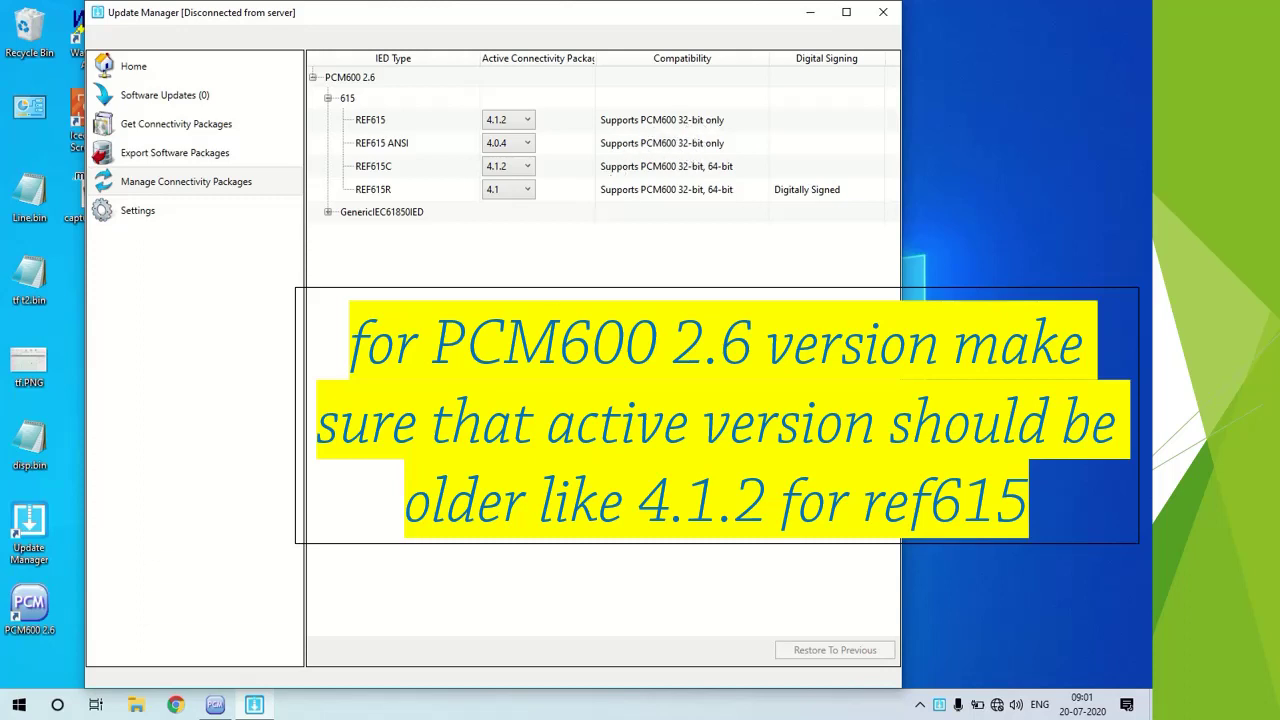
# - Switch to PCM600 and look for the feeder IED types that can be added to bay1
pyautogui.click(215, 705)
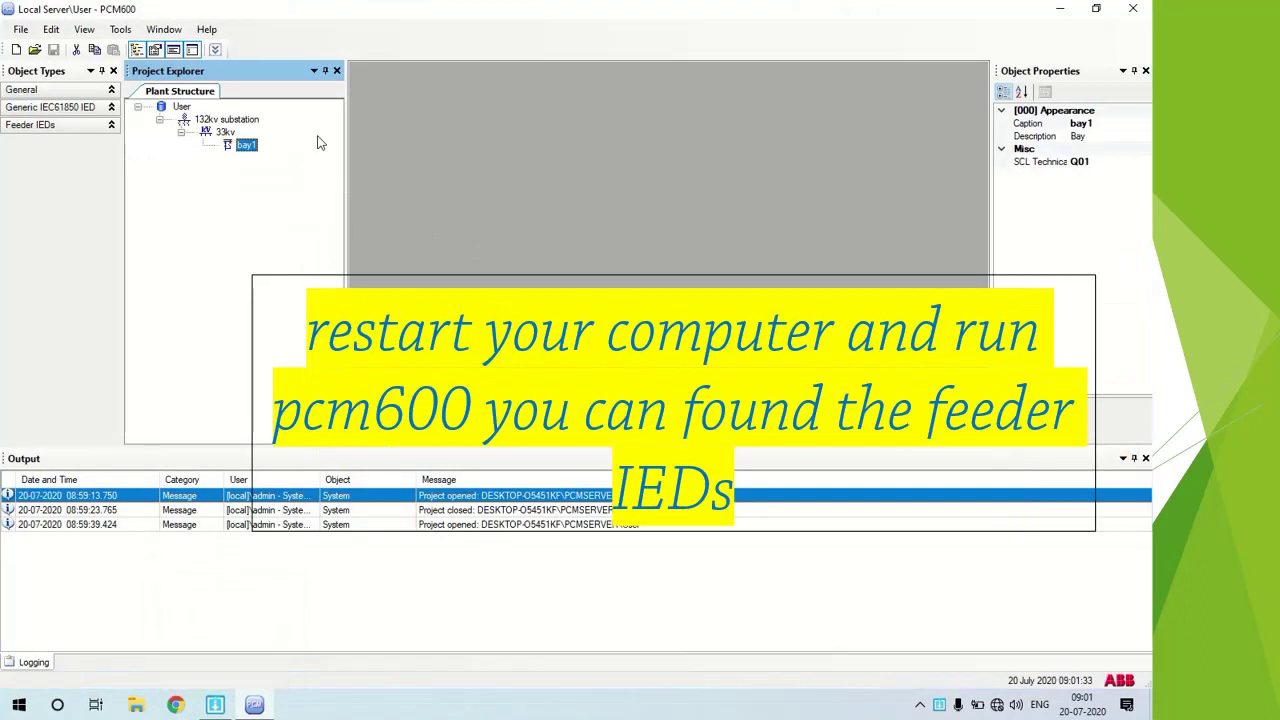
pyautogui.rightClick(245, 146)
pyautogui.moveTo(388, 244)
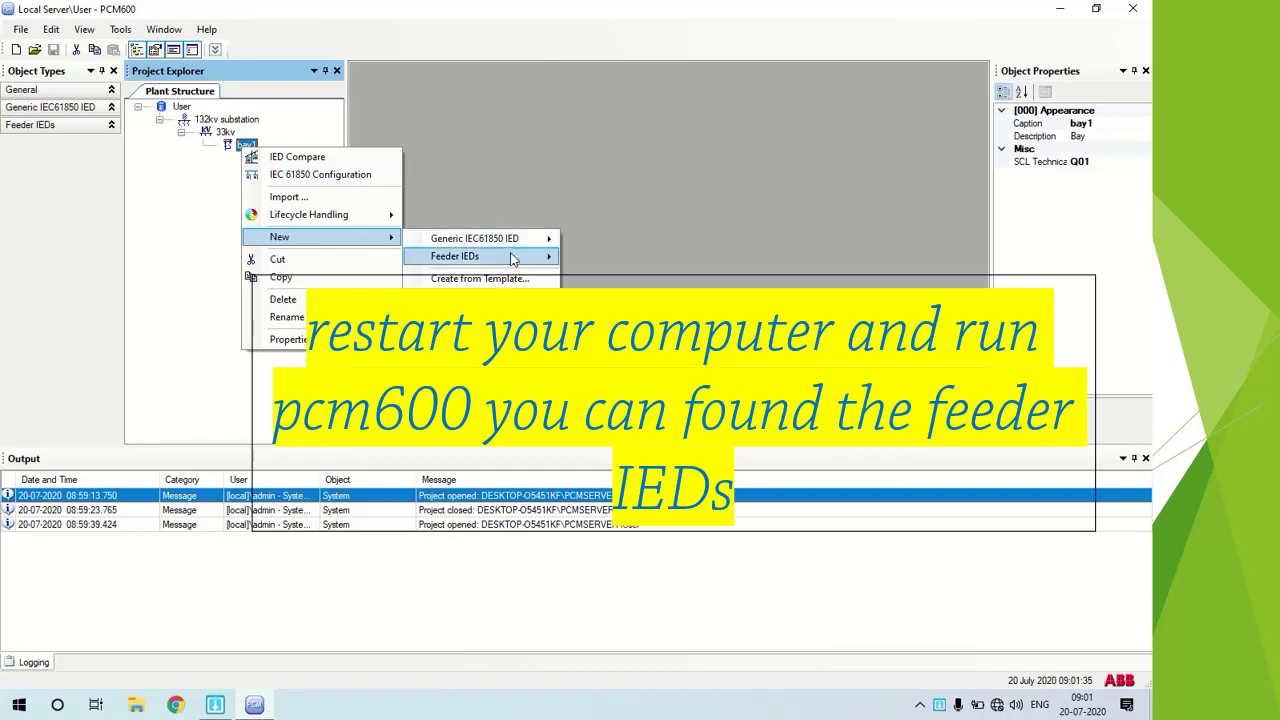
pyautogui.moveTo(515, 257)
pyautogui.press('Escape')
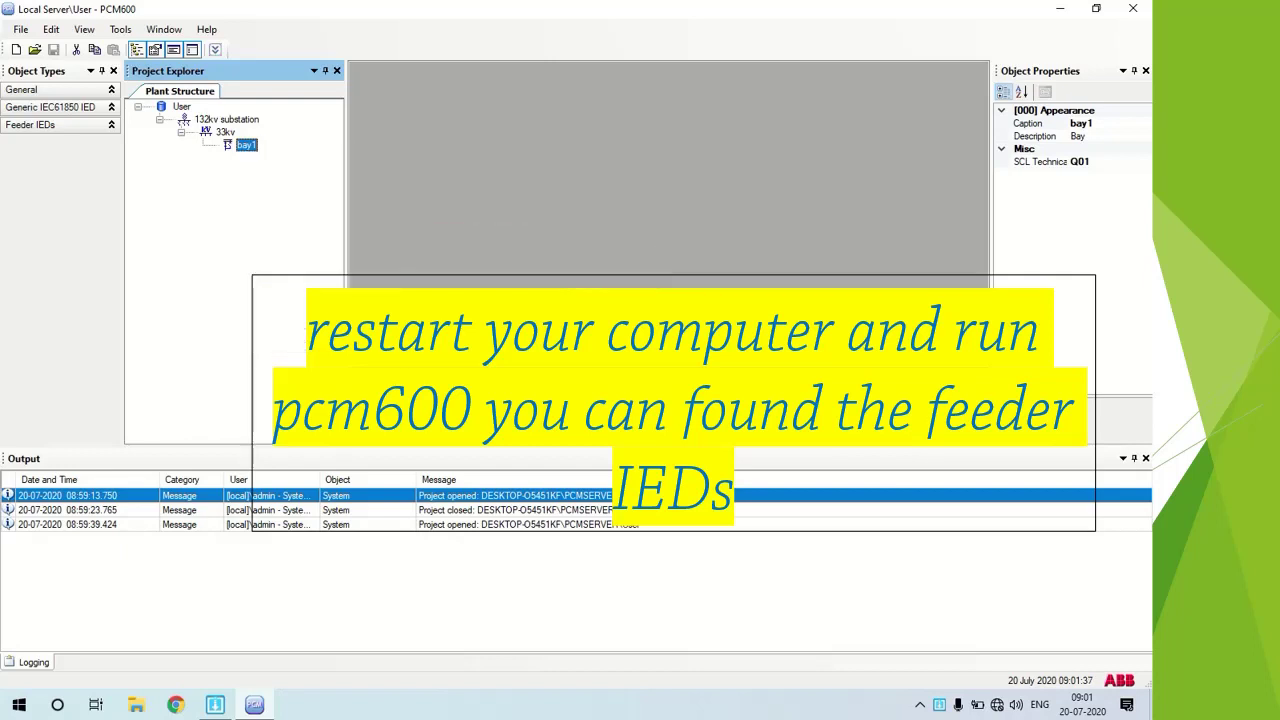
# - Return to Update Manager and recheck the available active package versions for REF615
pyautogui.click(215, 705)
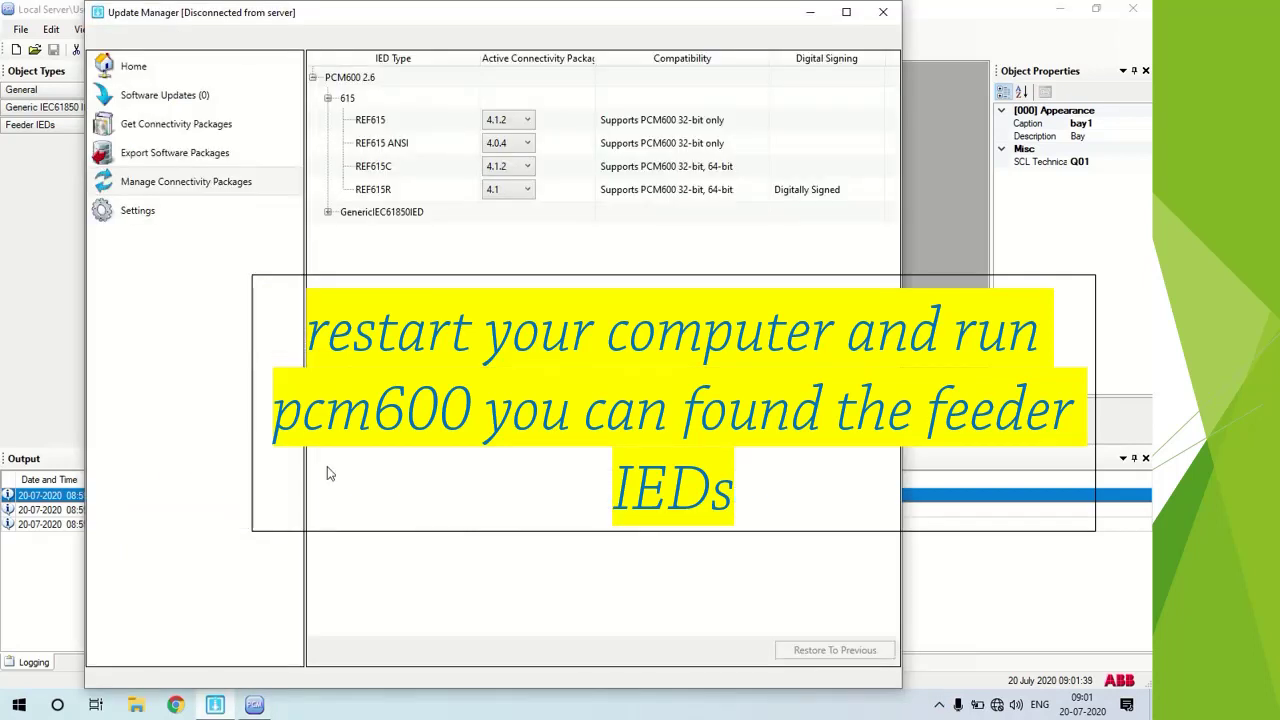
pyautogui.click(505, 120)
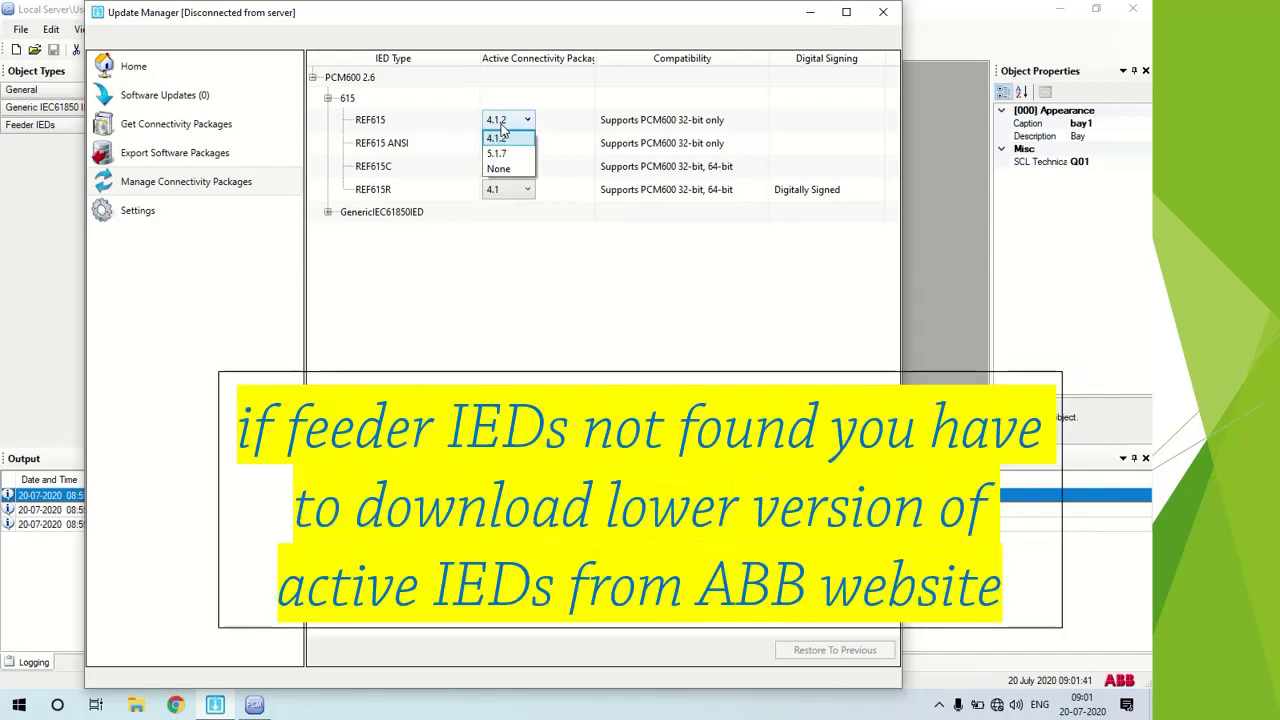
pyautogui.click(505, 120)
# - Switch back to PCM600, list the feeder IED types offered for bay1, and leave its window
pyautogui.click(254, 706)
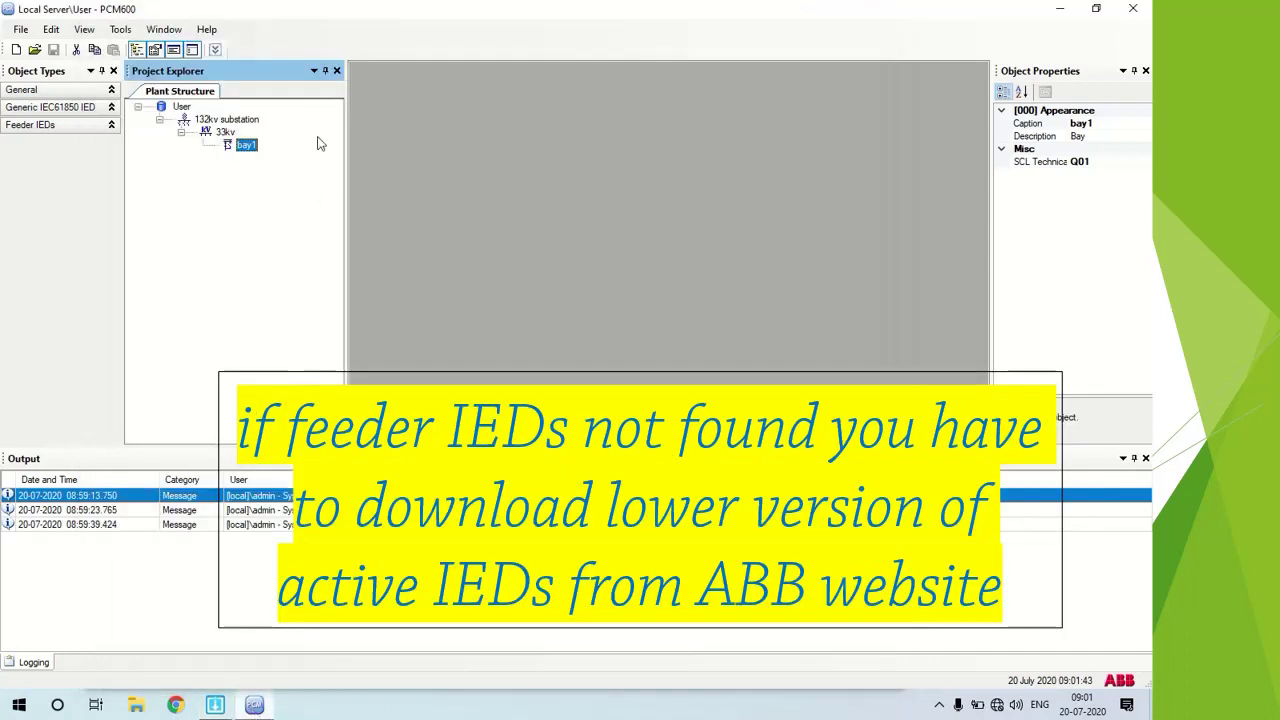
pyautogui.rightClick(233, 152)
pyautogui.moveTo(325, 237)
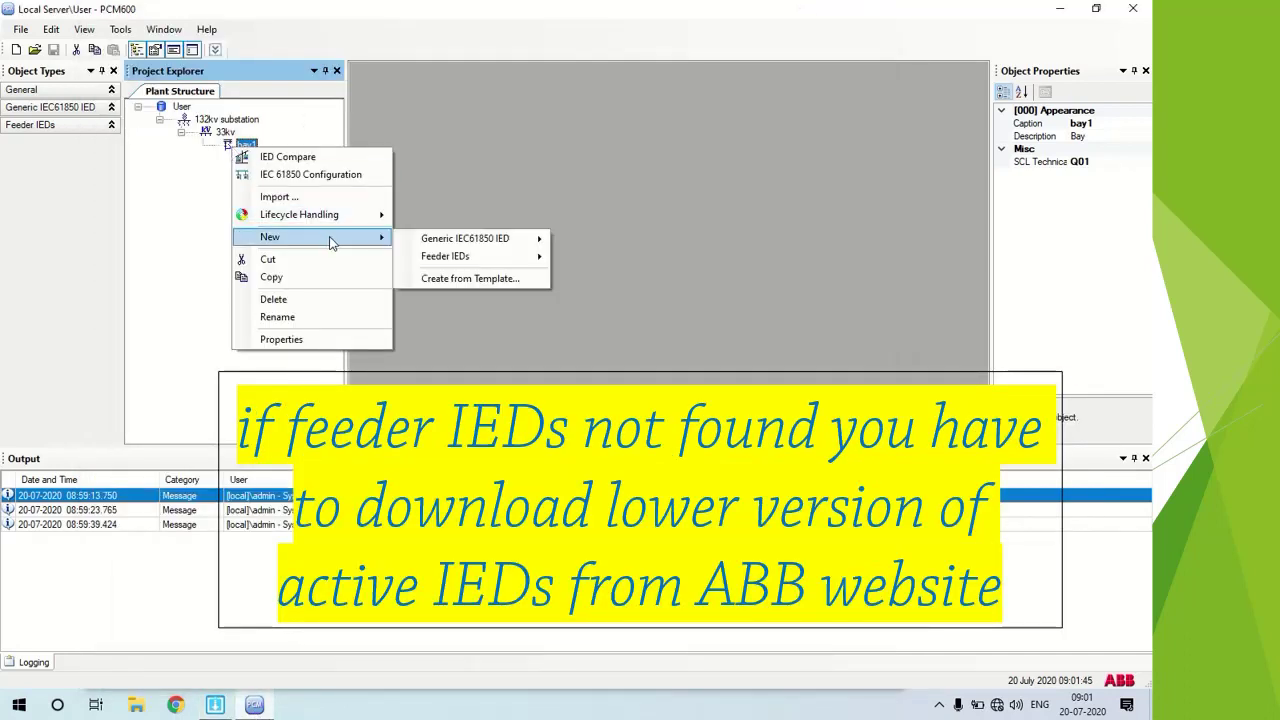
pyautogui.moveTo(492, 262)
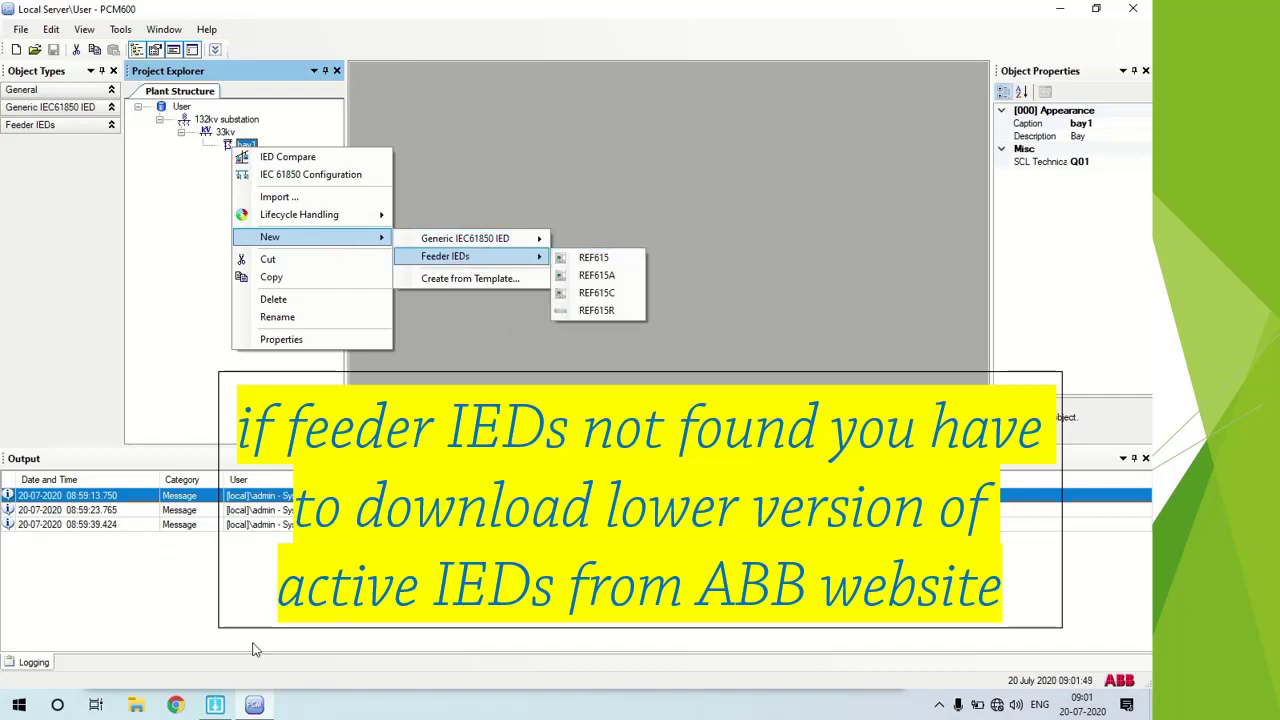
pyautogui.click(252, 706)
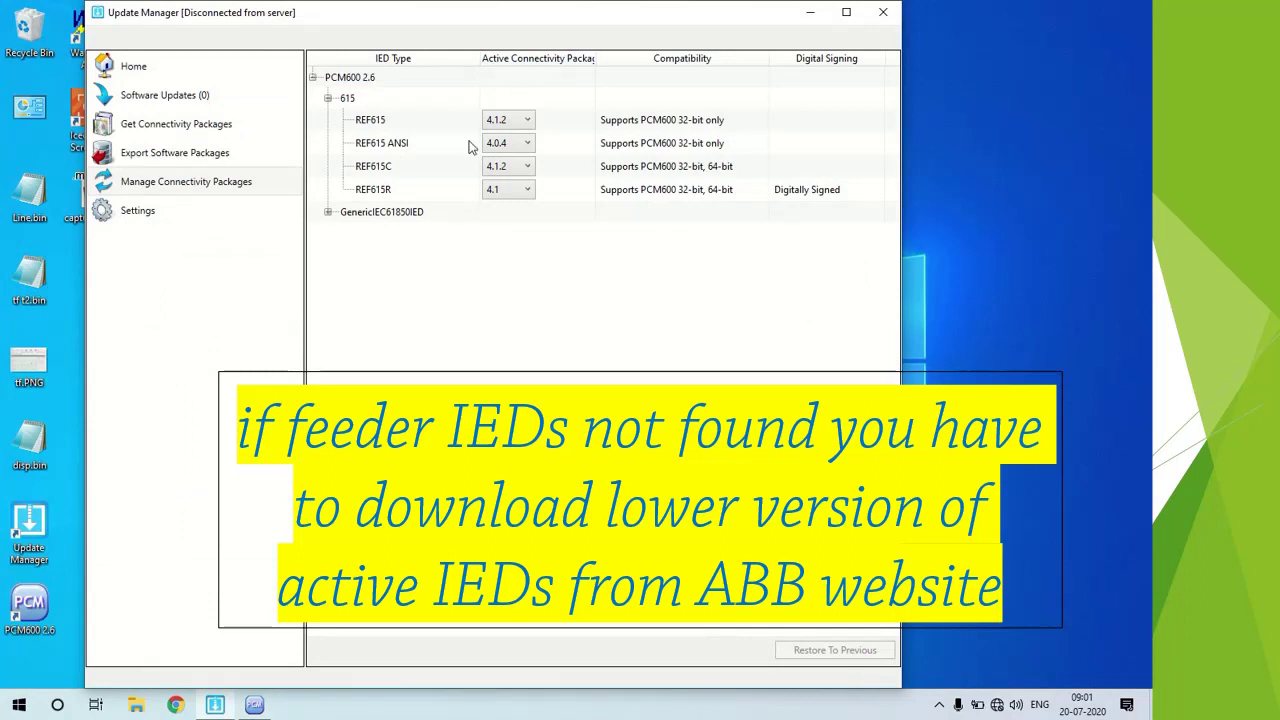
# - Open the REF615 product web page from the downloadable 615 Series connectivity packages in Update Manager
pyautogui.click(508, 121)
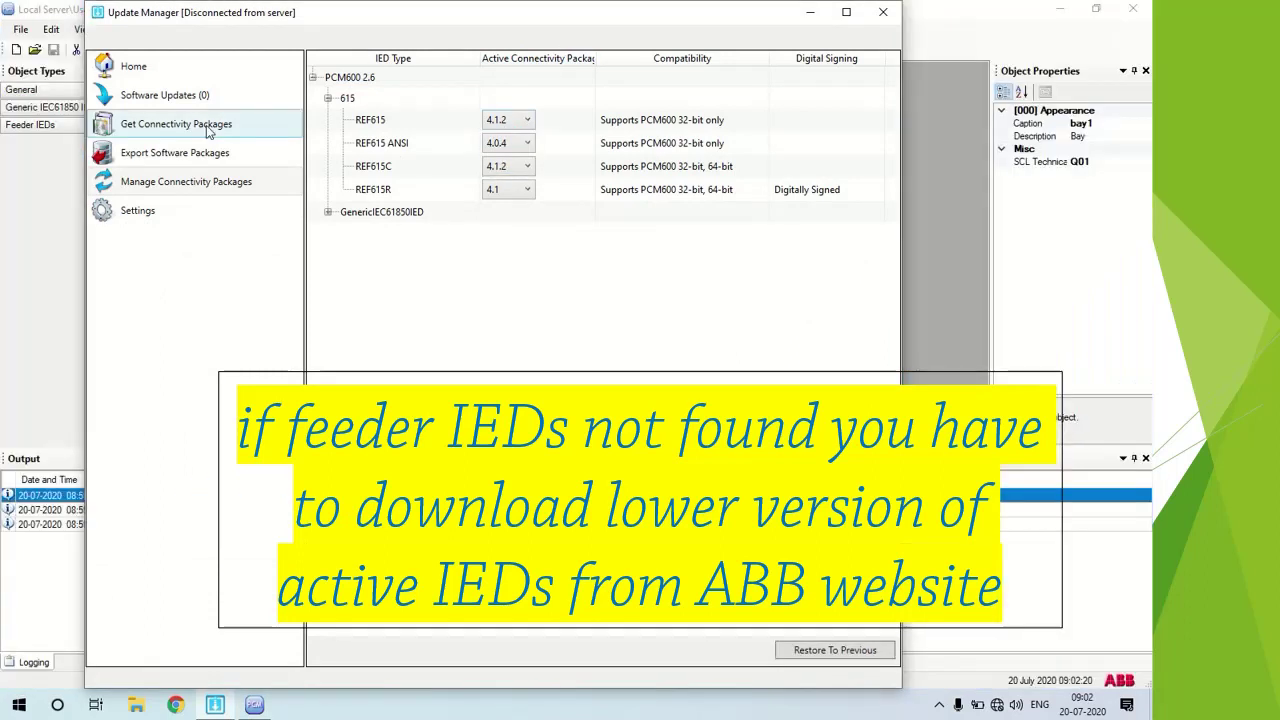
pyautogui.click(150, 131)
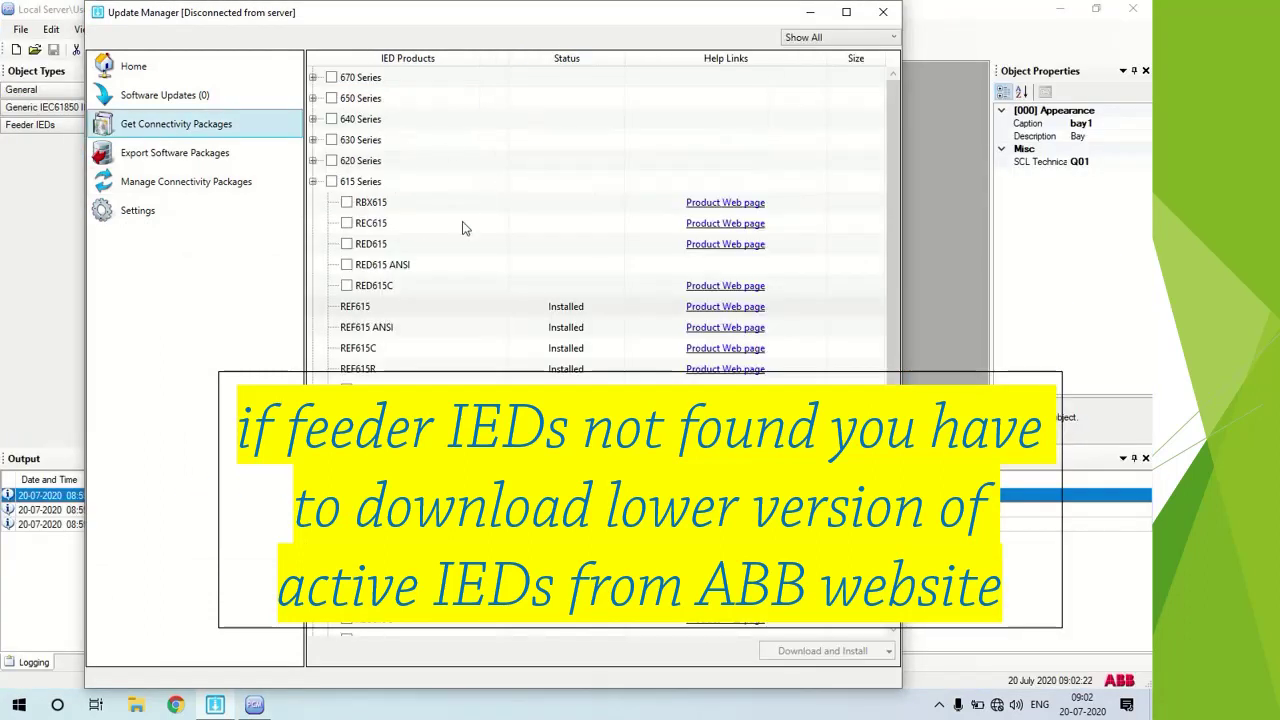
pyautogui.click(352, 316)
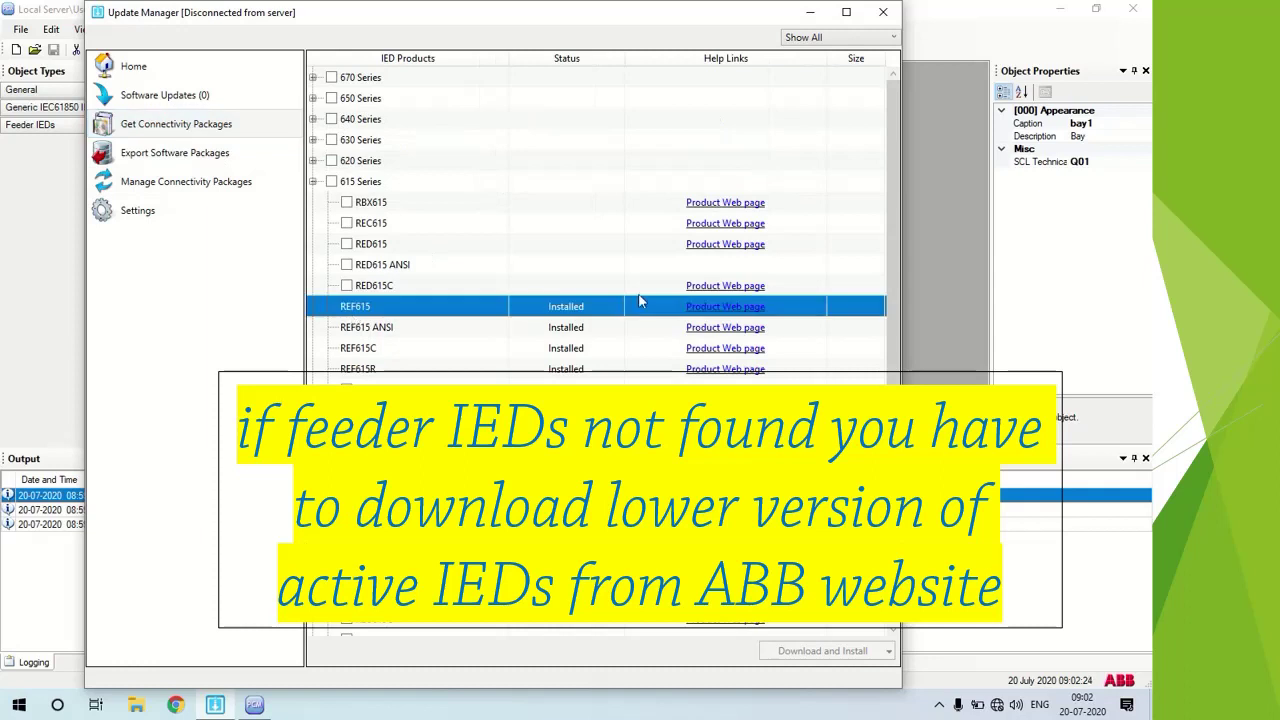
pyautogui.click(726, 311)
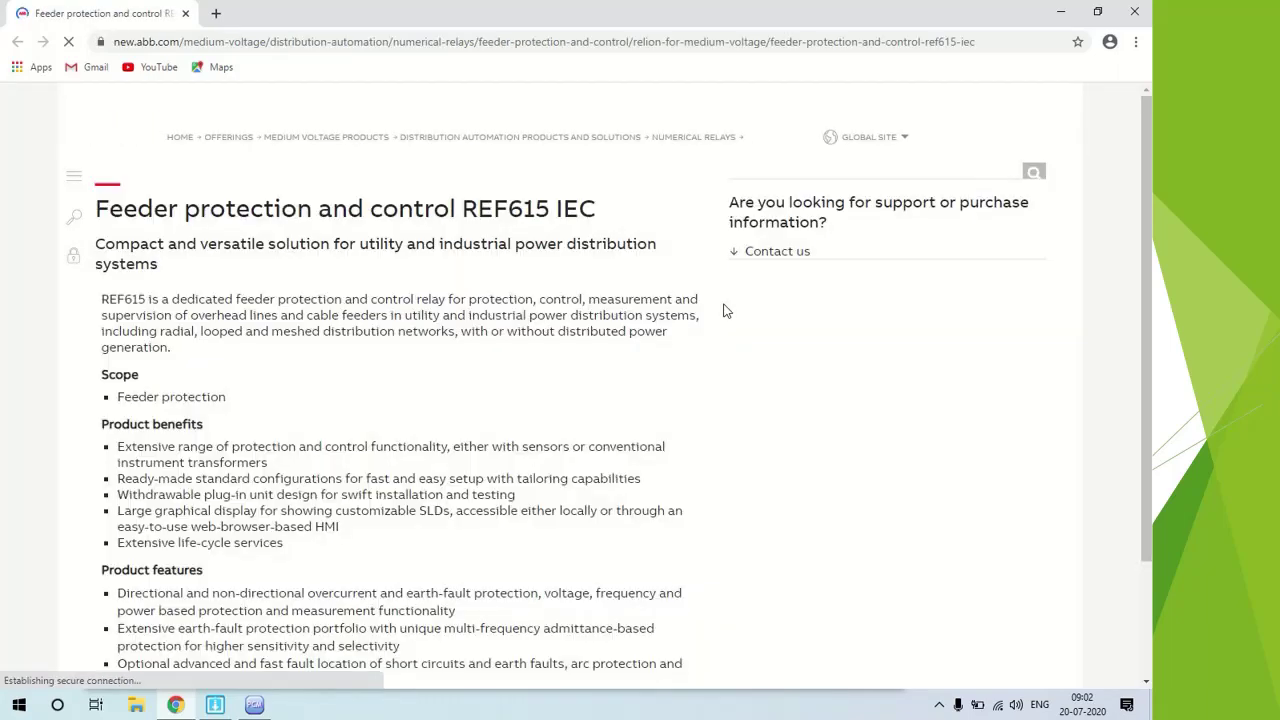
# - Show the Software category in the REF615 downloads on the ABB page and browse its connectivity packages
pyautogui.scroll(-3, 750, 258)
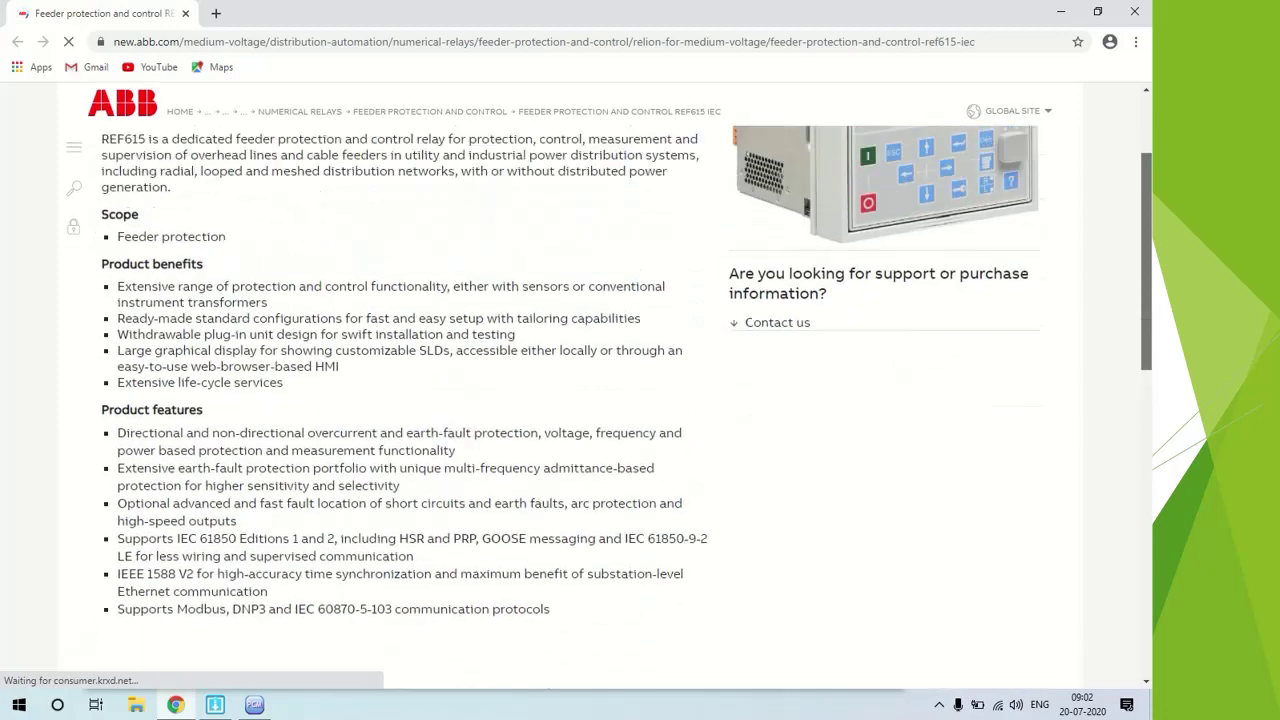
pyautogui.scroll(-5, 570, 400)
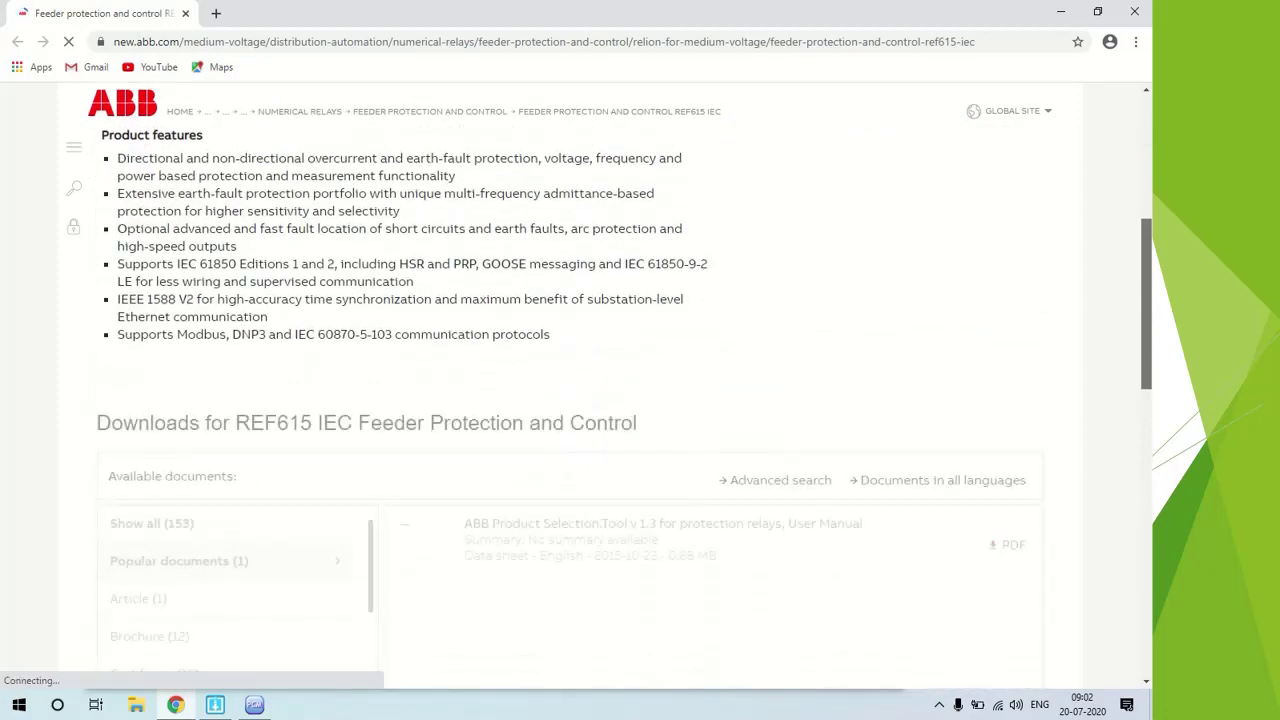
pyautogui.scroll(-3, 570, 400)
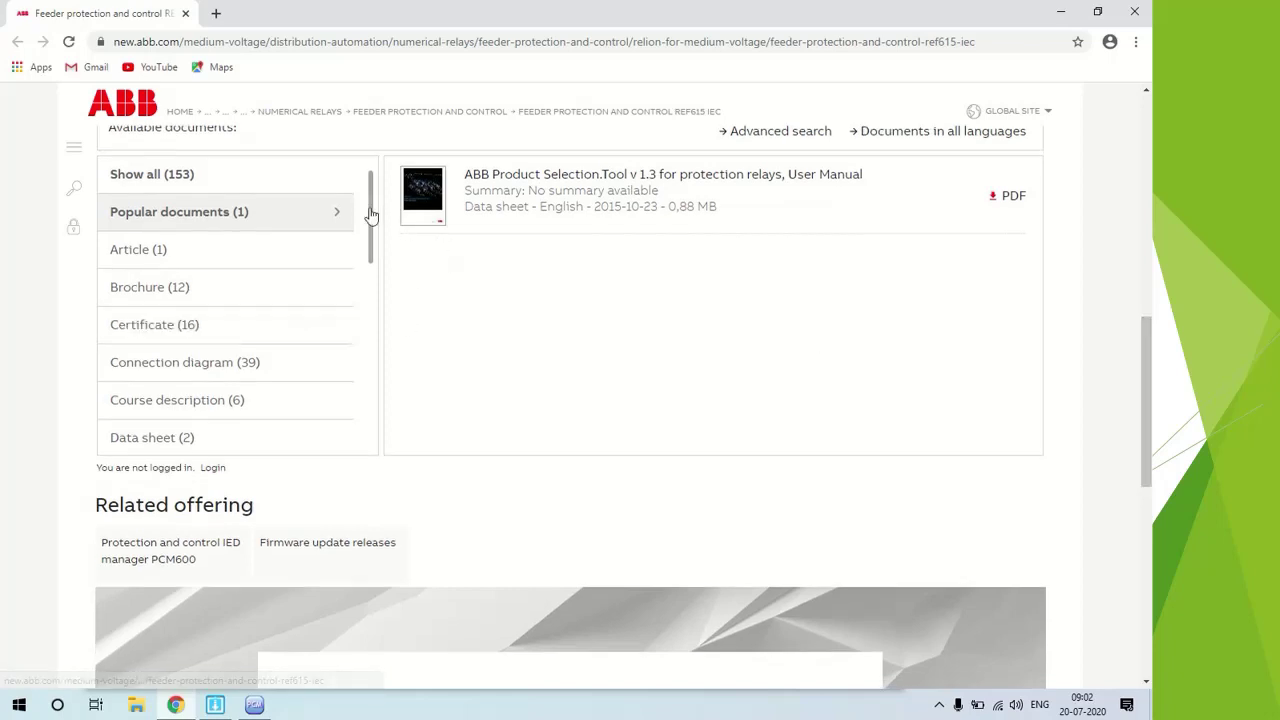
pyautogui.moveTo(370, 235); pyautogui.dragTo(374, 397)
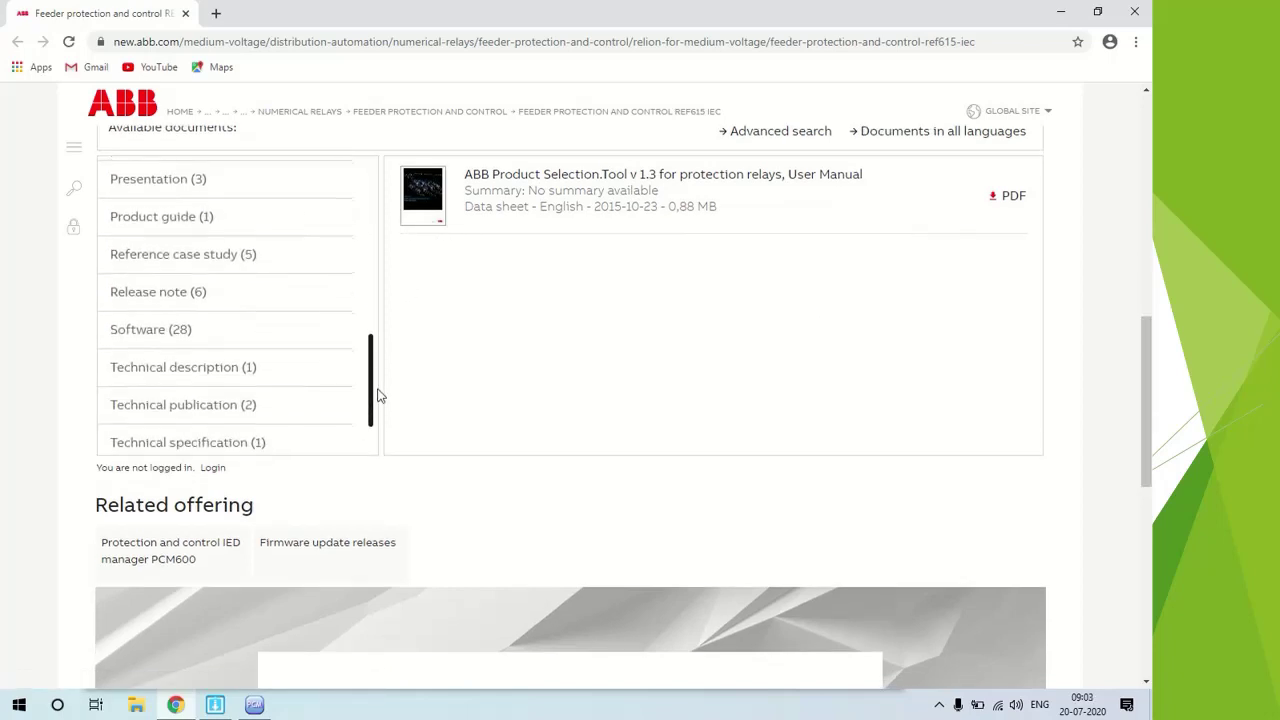
pyautogui.click(225, 341)
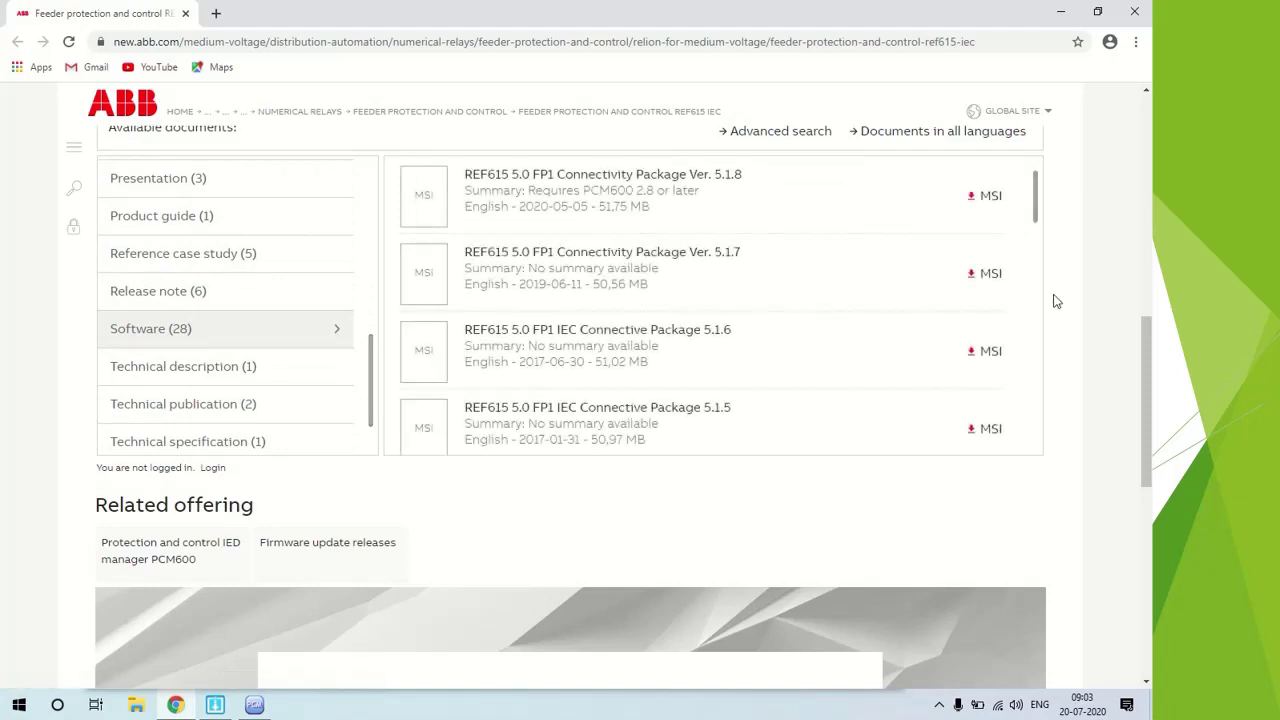
pyautogui.moveTo(1036, 204); pyautogui.dragTo(1042, 260)
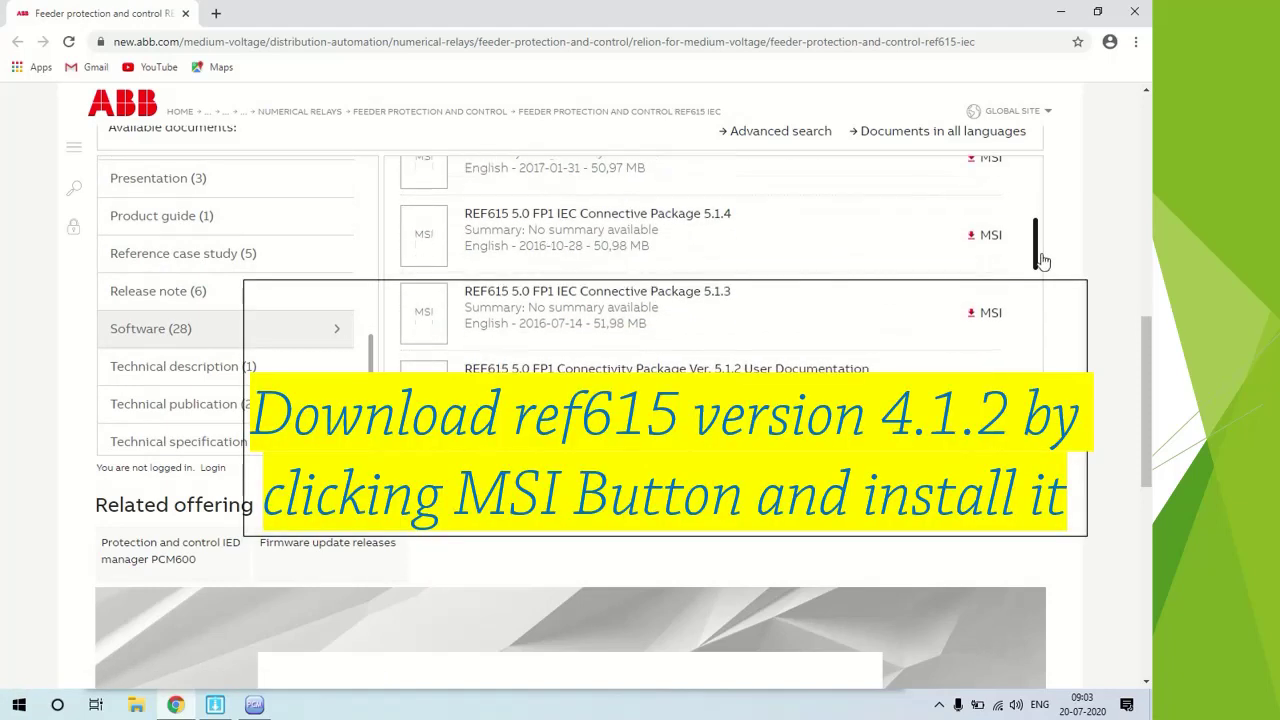
# - Return to Update Manager and verify the active REF615 version among the installed 615 packages of PCM600 2.6
pyautogui.click(254, 705)
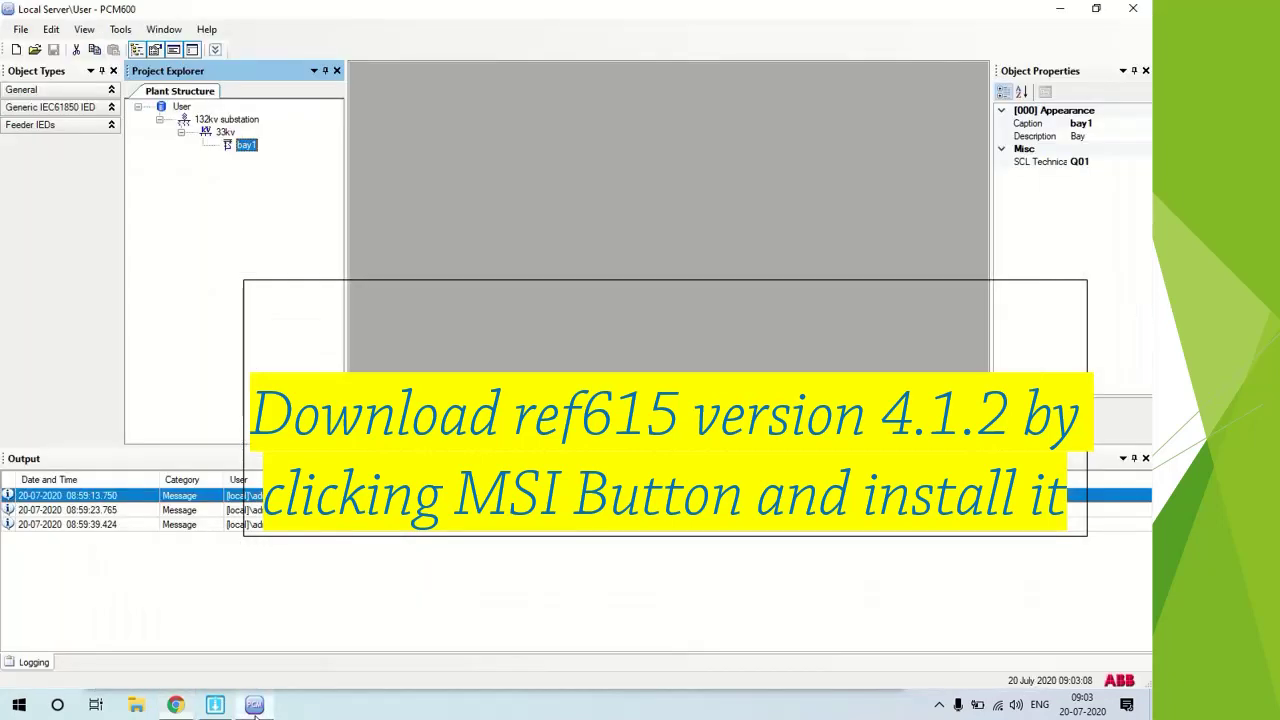
pyautogui.click(214, 705)
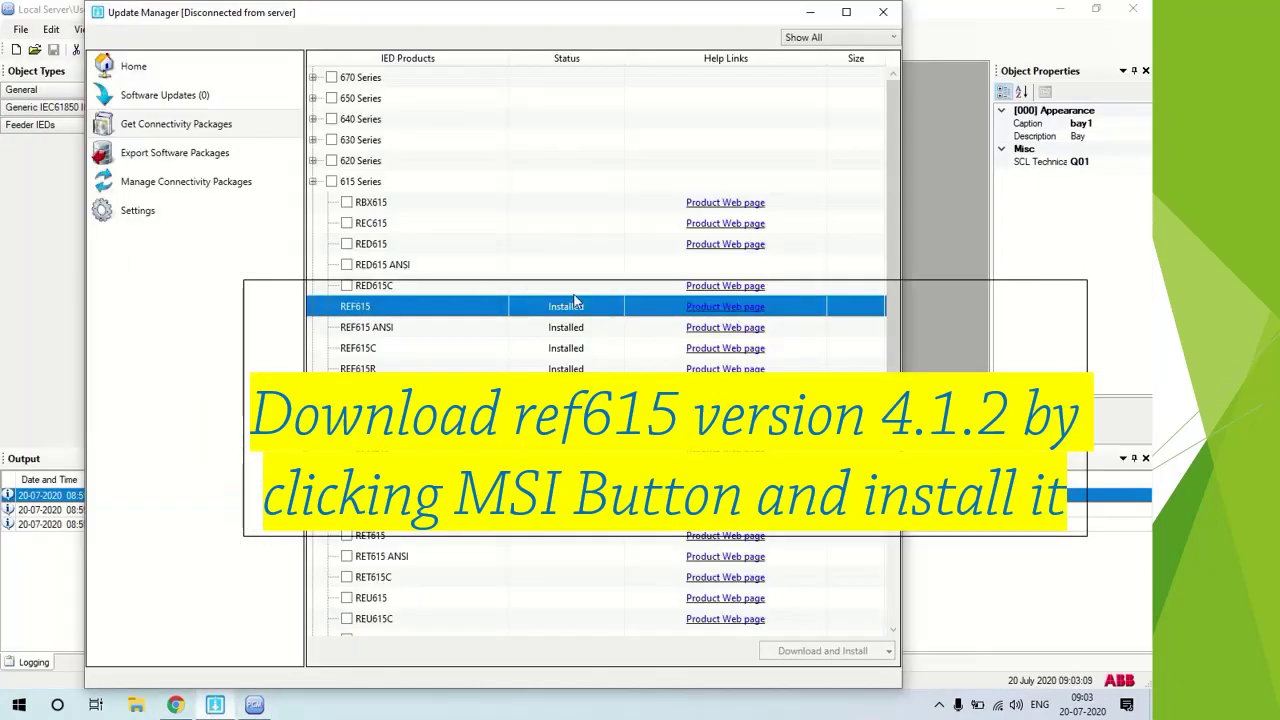
pyautogui.click(138, 214)
pyautogui.click(167, 200)
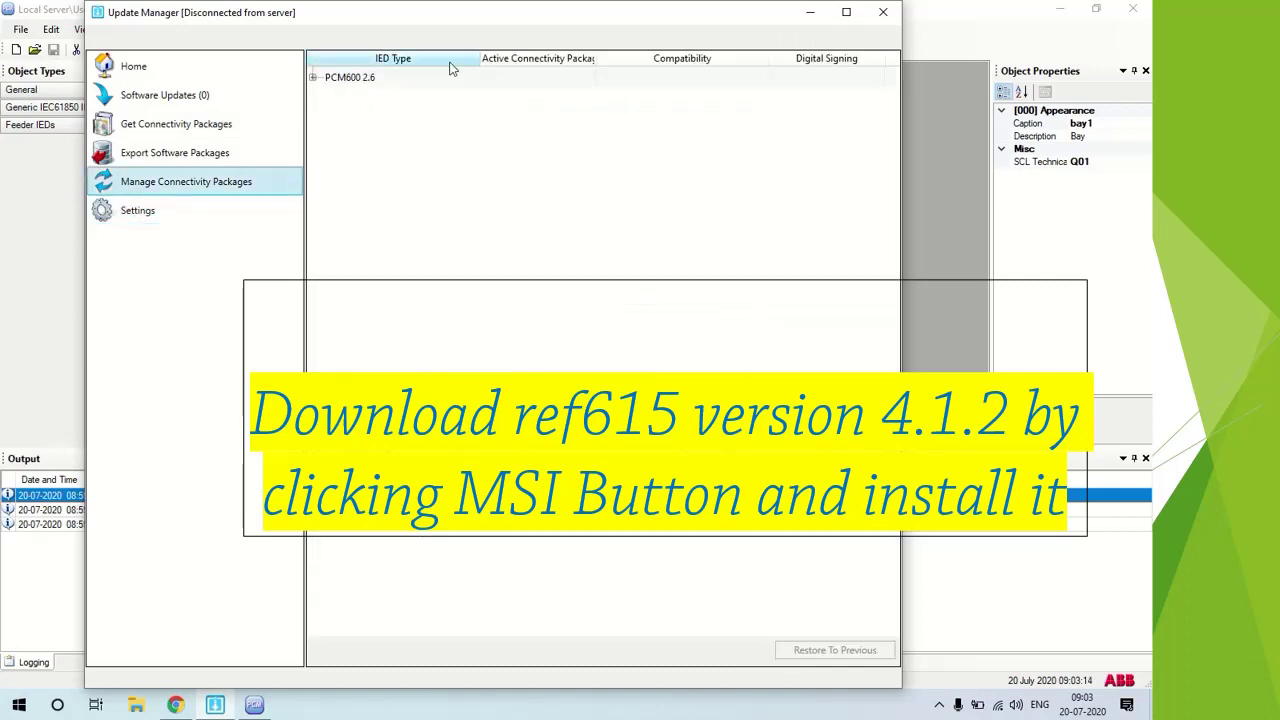
pyautogui.click(313, 77)
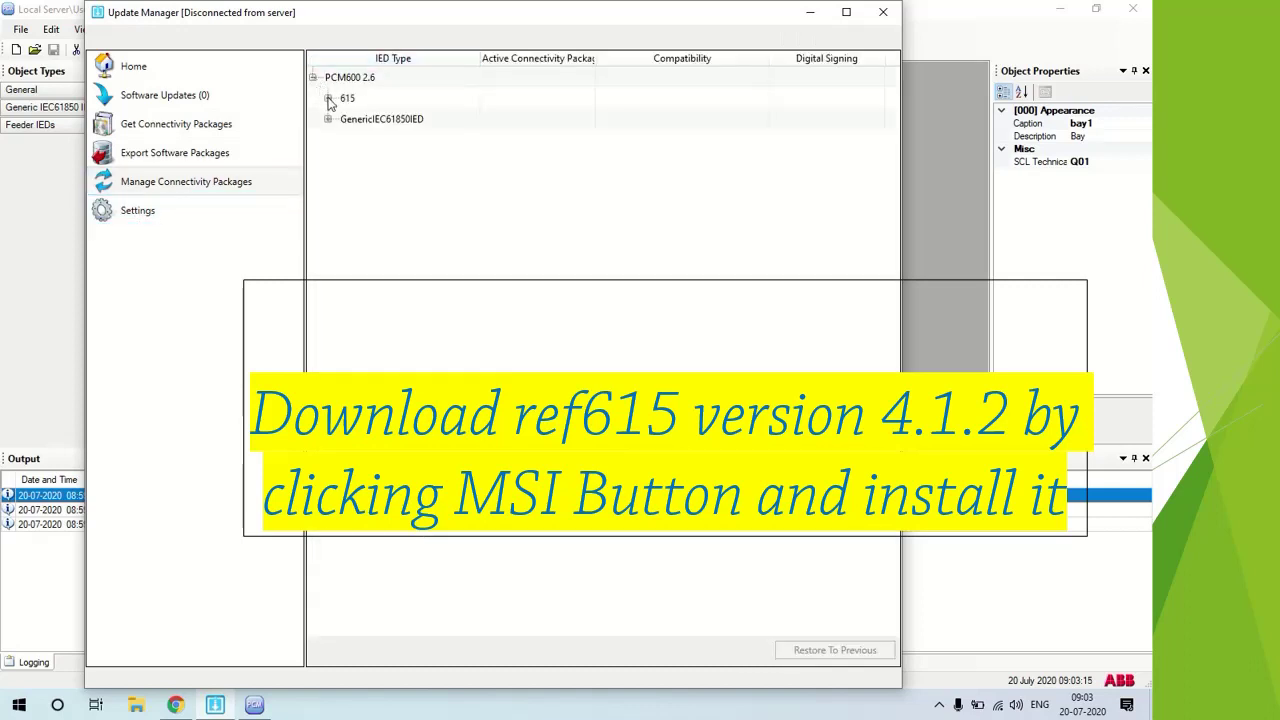
pyautogui.click(328, 98)
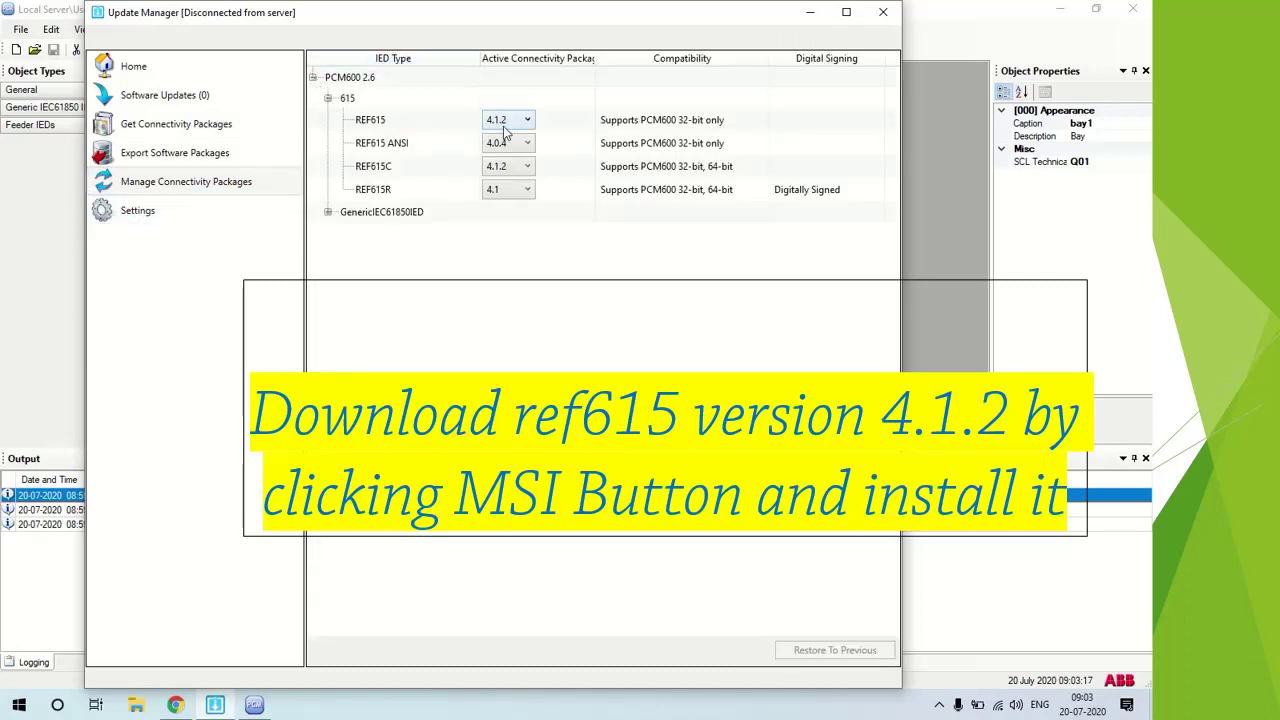
# - Go back to the ABB page in Chrome and locate REF615 Connectivity Package Ver. 4.1.2 among the software downloads
pyautogui.click(172, 706)
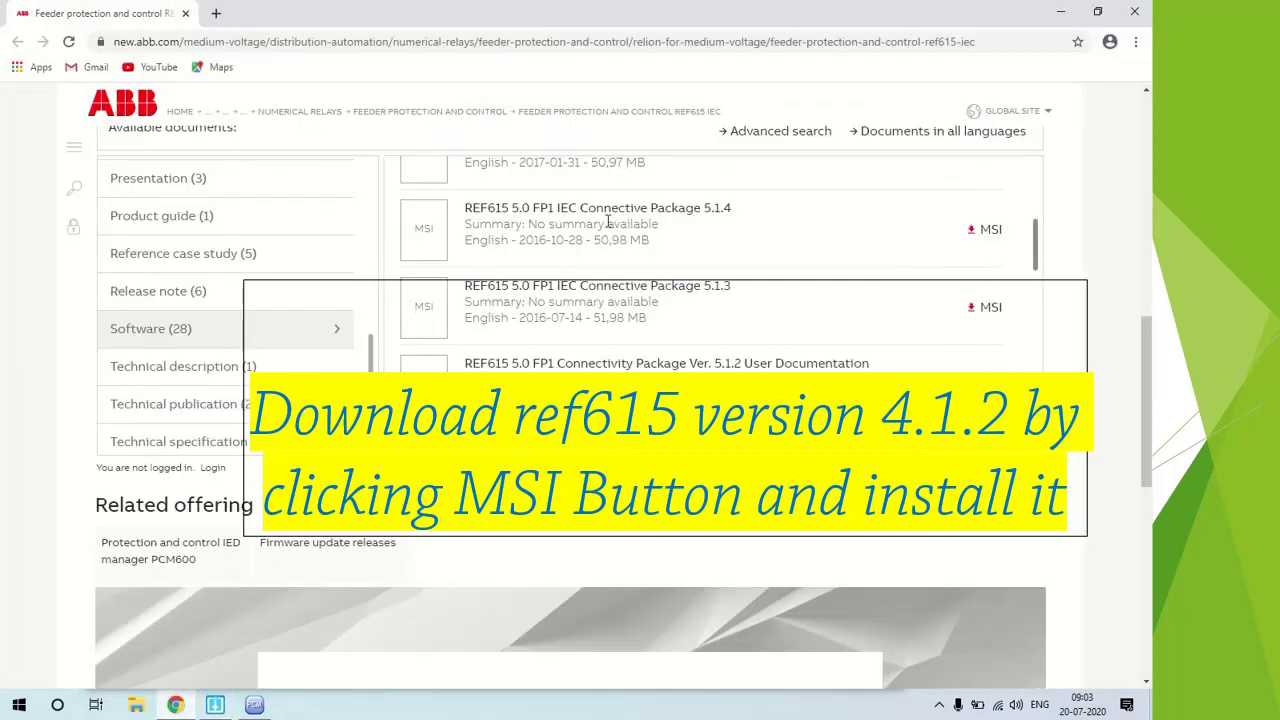
pyautogui.moveTo(1037, 260); pyautogui.dragTo(1045, 370)
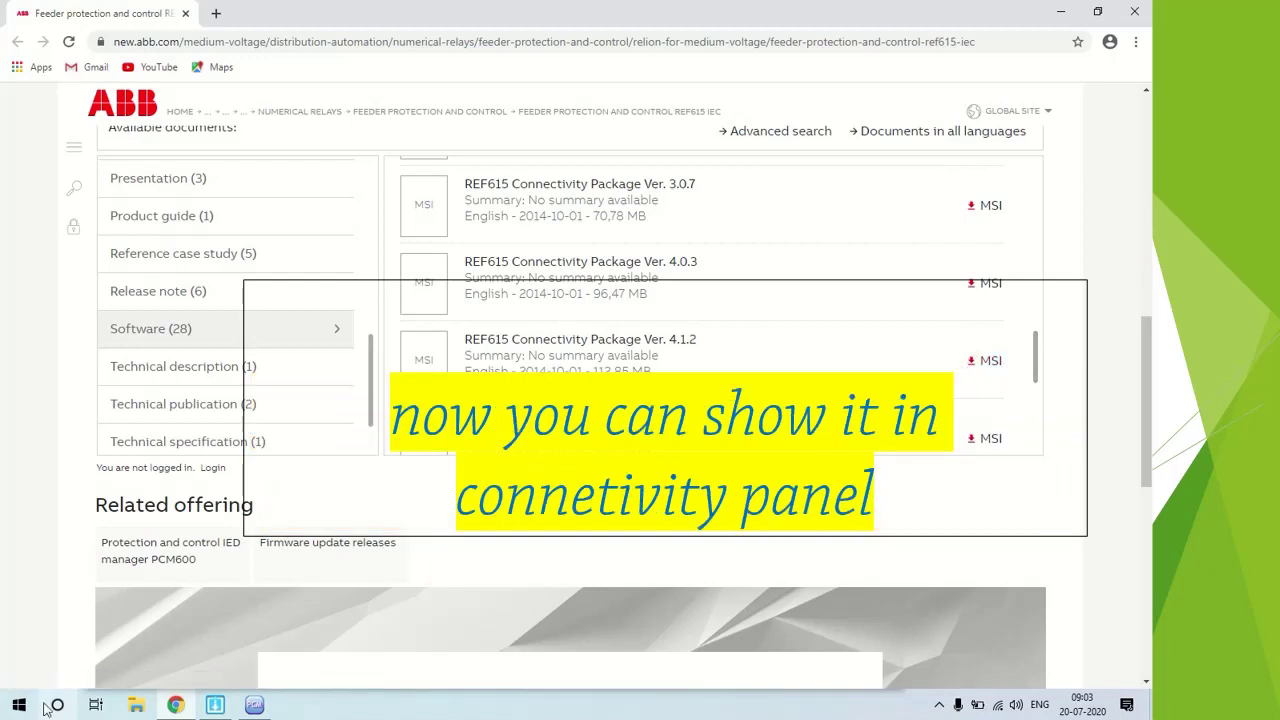
# - Switch to PCM600 and add a new REF615 feeder IED under bay1 in the plant structure
pyautogui.click(215, 705)
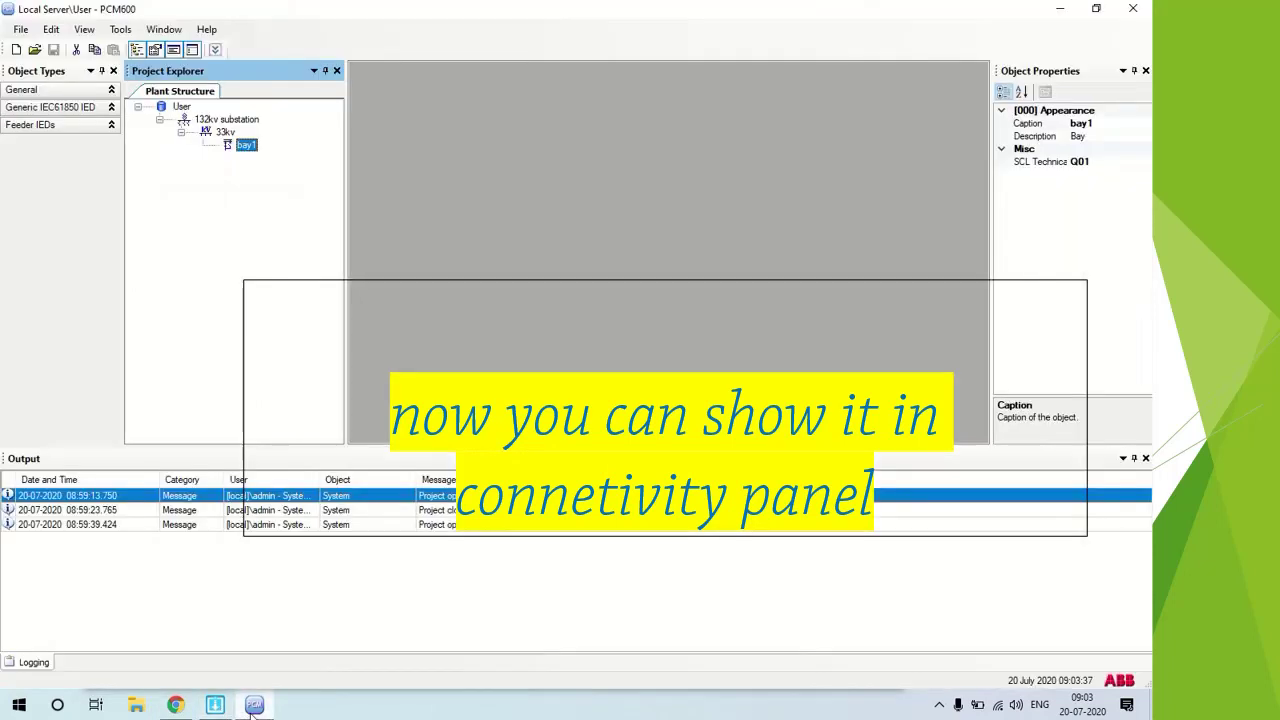
pyautogui.click(252, 708)
pyautogui.rightClick(238, 150)
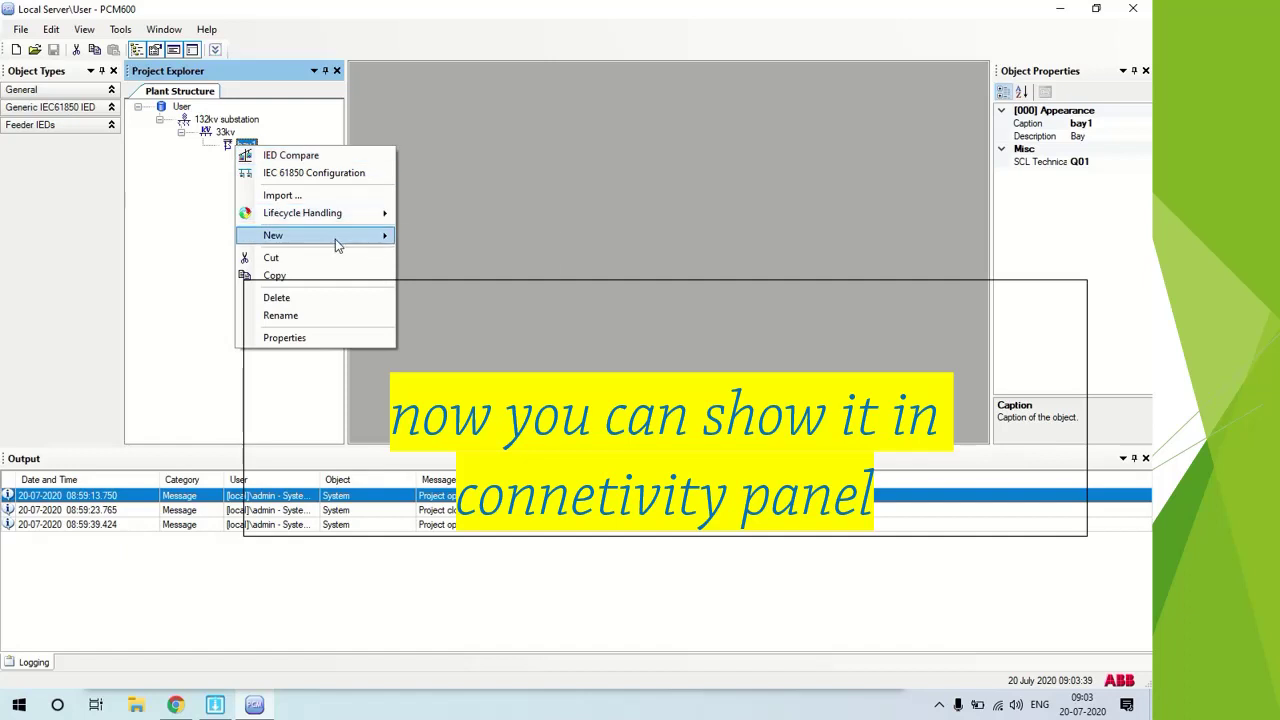
pyautogui.moveTo(337, 240)
pyautogui.moveTo(460, 256)
pyautogui.click(590, 257)
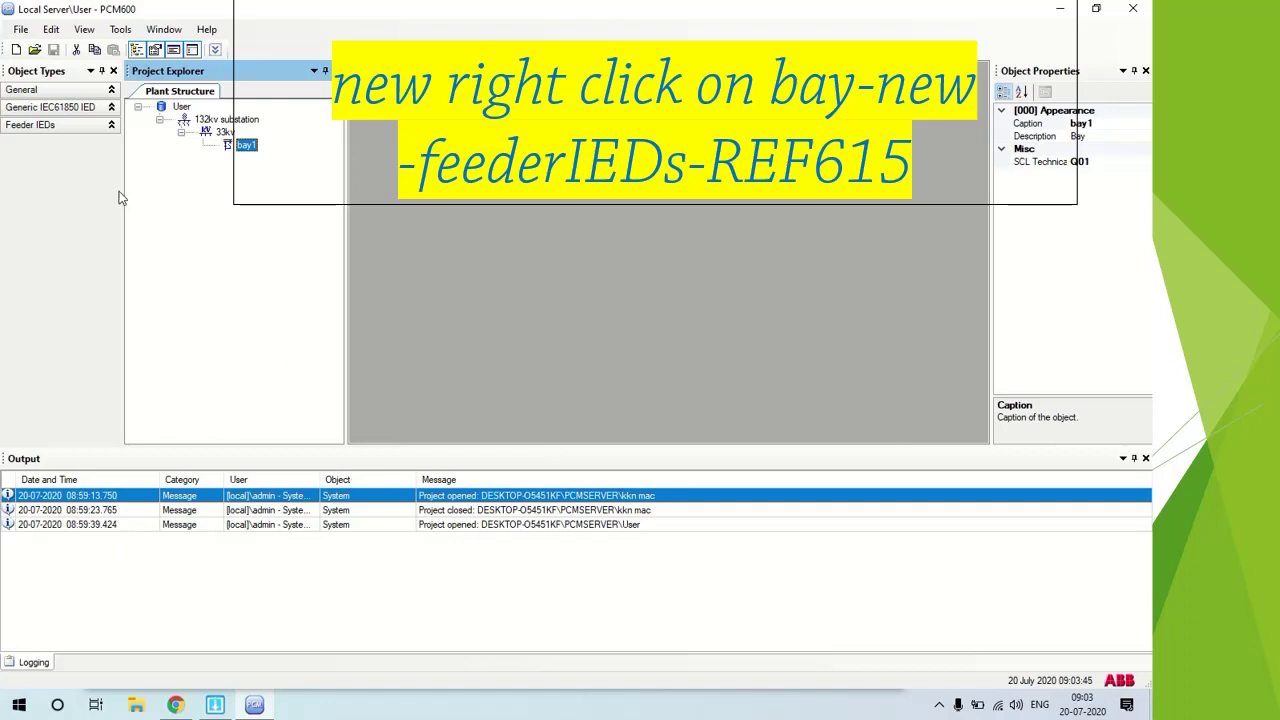
pyautogui.click(240, 147)
pyautogui.rightClick(229, 148)
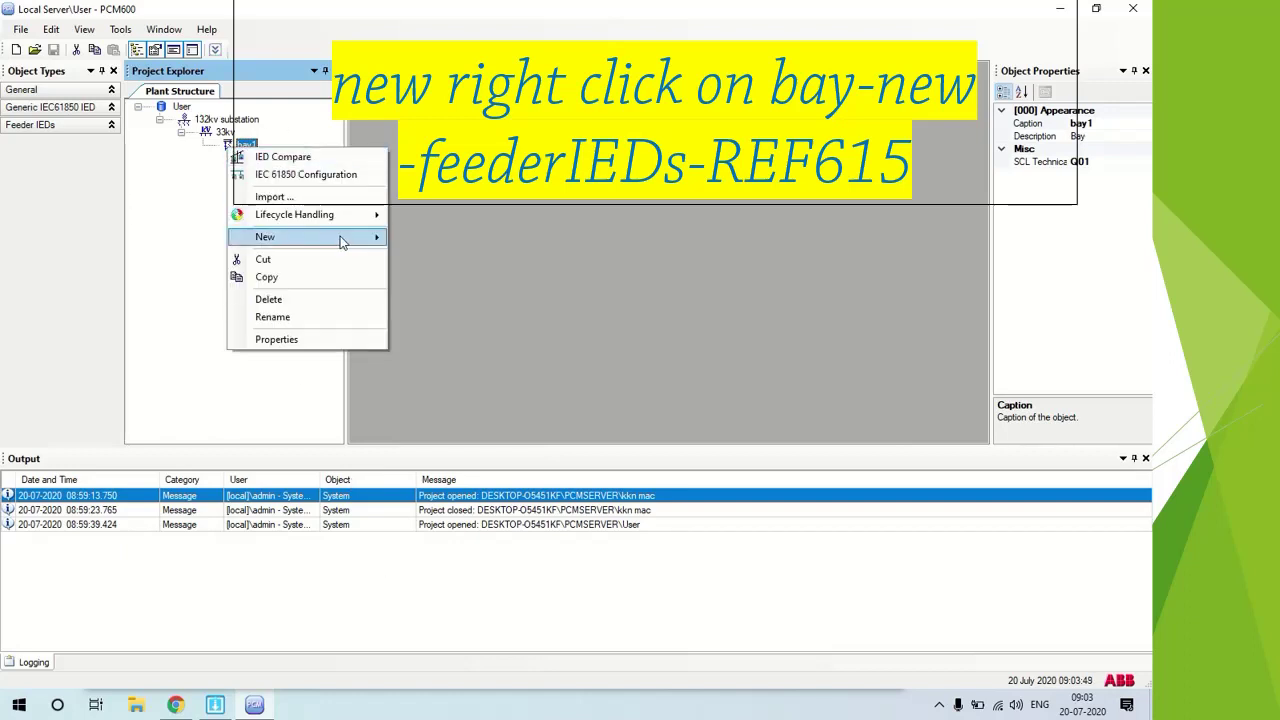
pyautogui.moveTo(343, 238)
pyautogui.moveTo(474, 256)
pyautogui.click(590, 262)
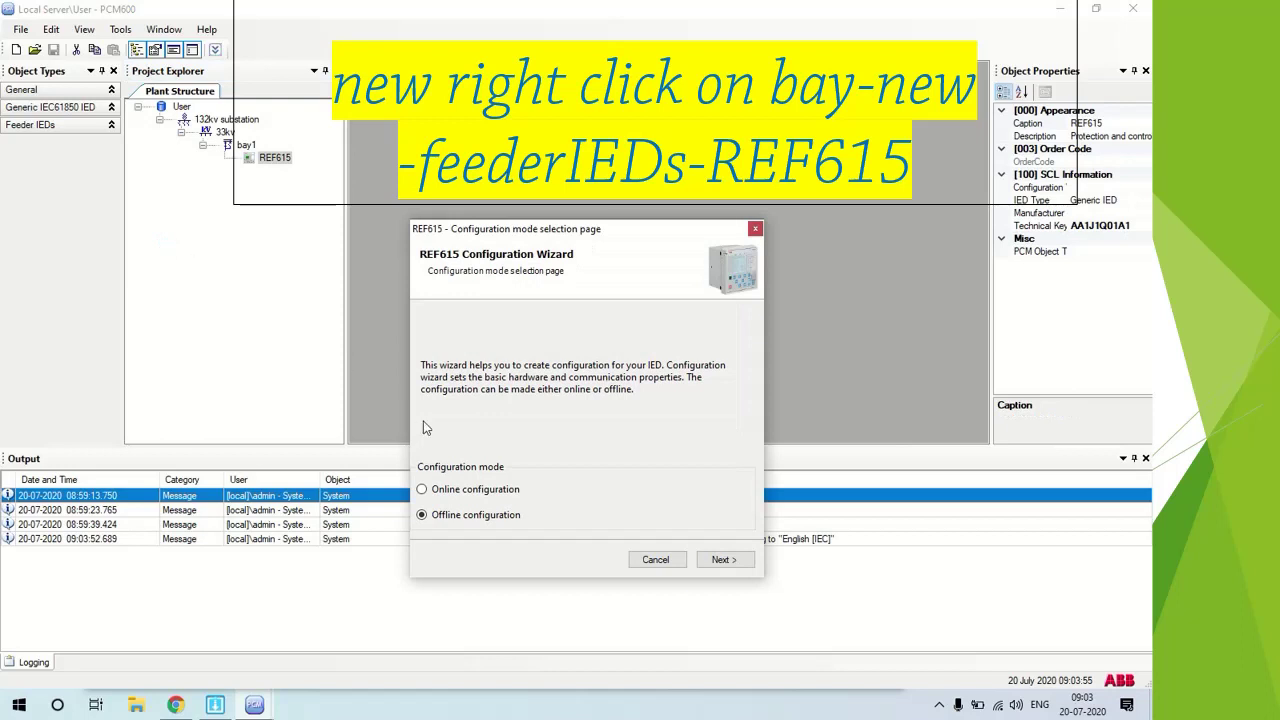
# - Try to configure the REF615 online over IEC 61850 and scan its order code from the IED
pyautogui.click(478, 490)
pyautogui.click(717, 562)
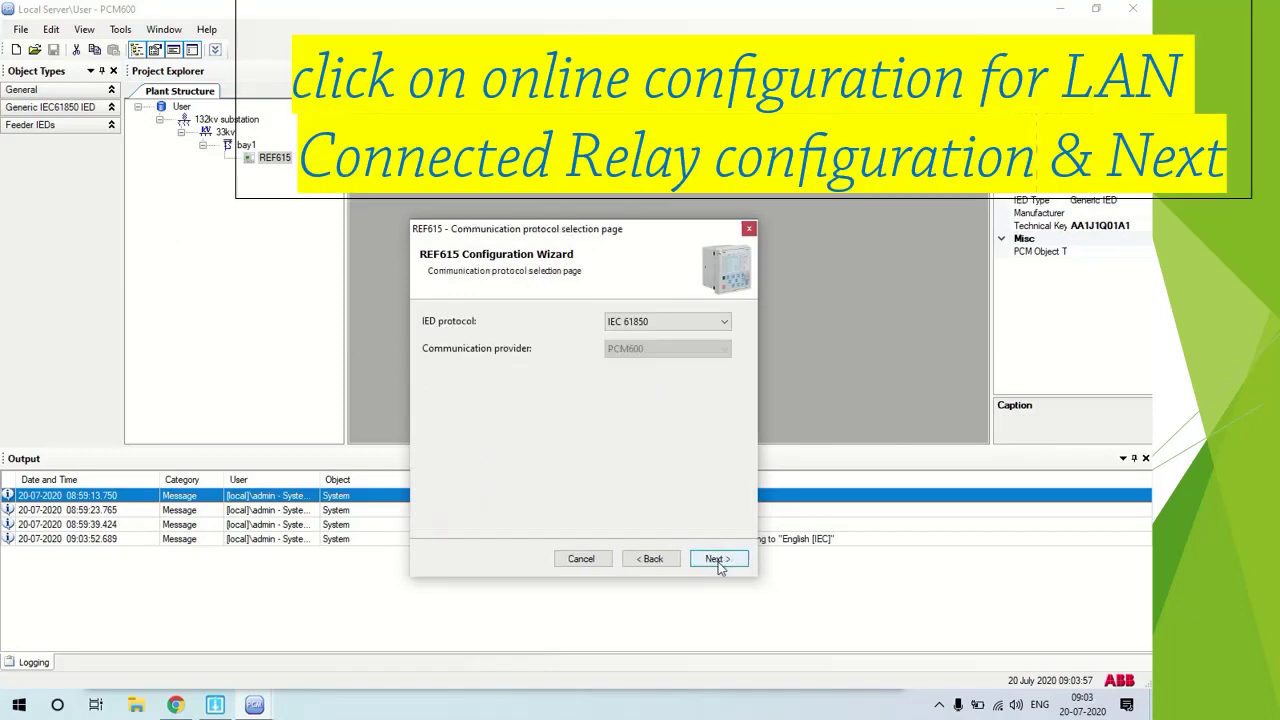
pyautogui.click(719, 566)
pyautogui.click(725, 565)
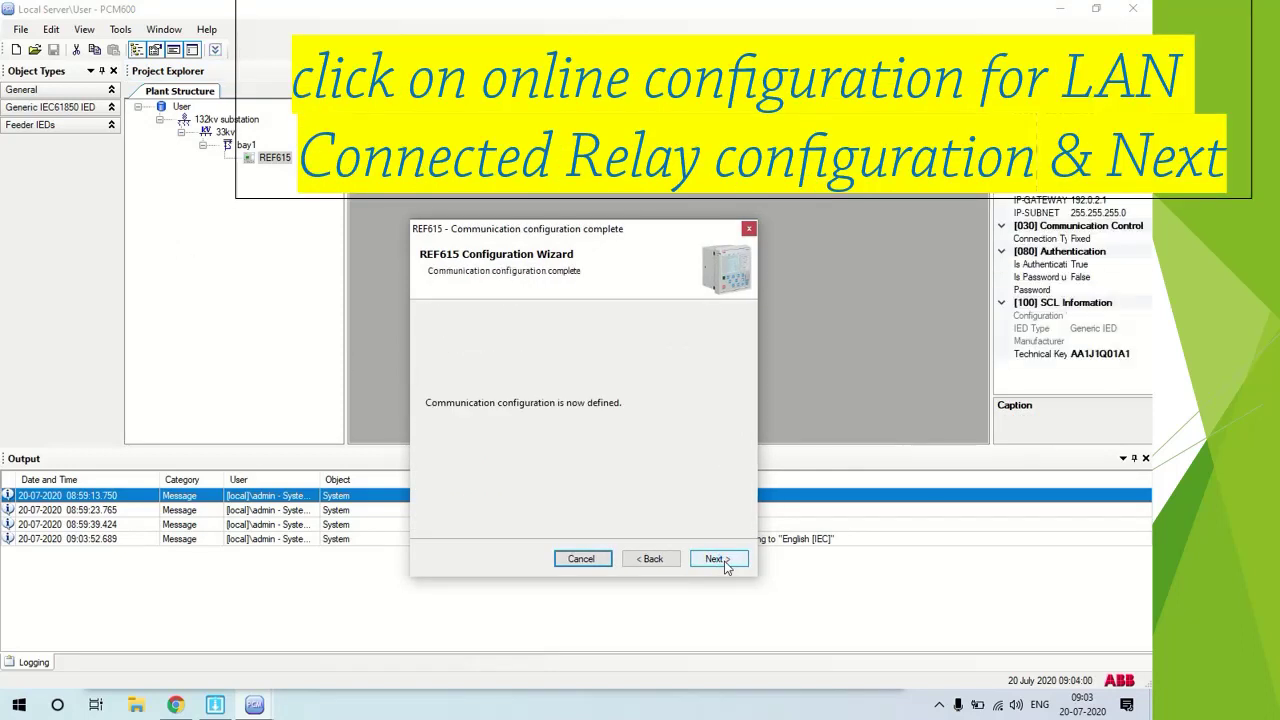
pyautogui.click(726, 566)
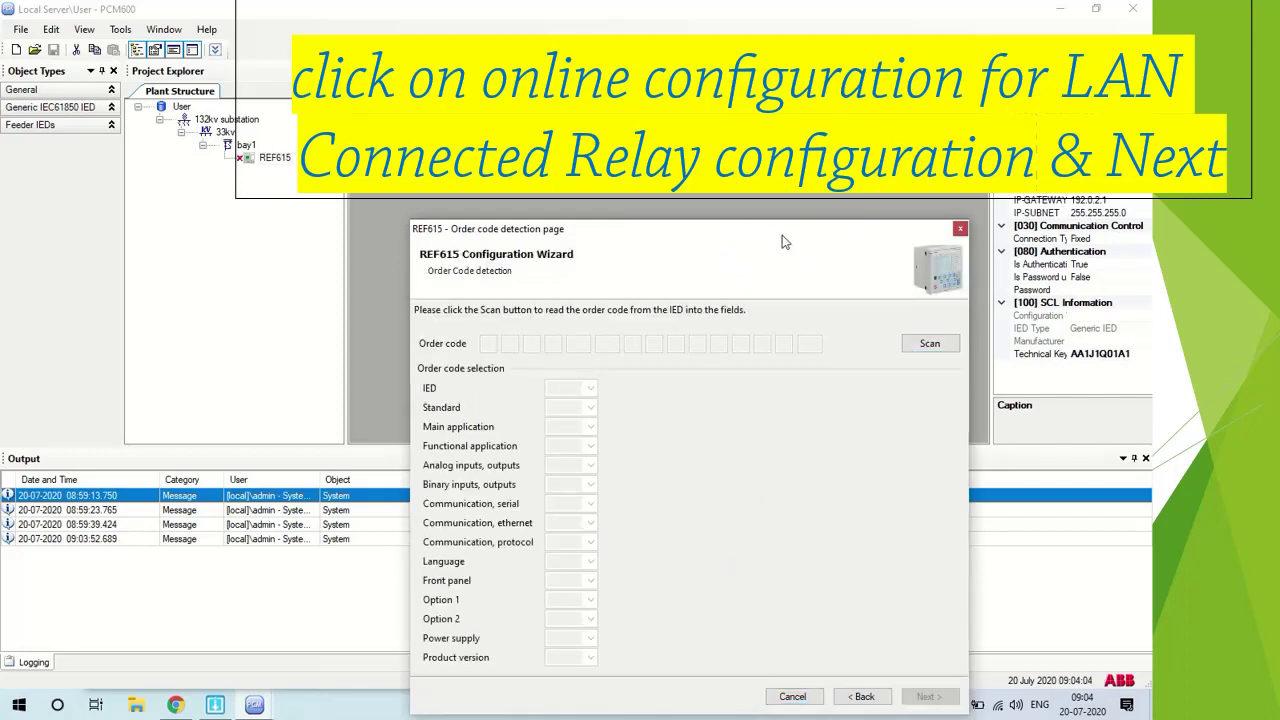
pyautogui.moveTo(782, 235); pyautogui.dragTo(750, 116)
pyautogui.click(895, 225)
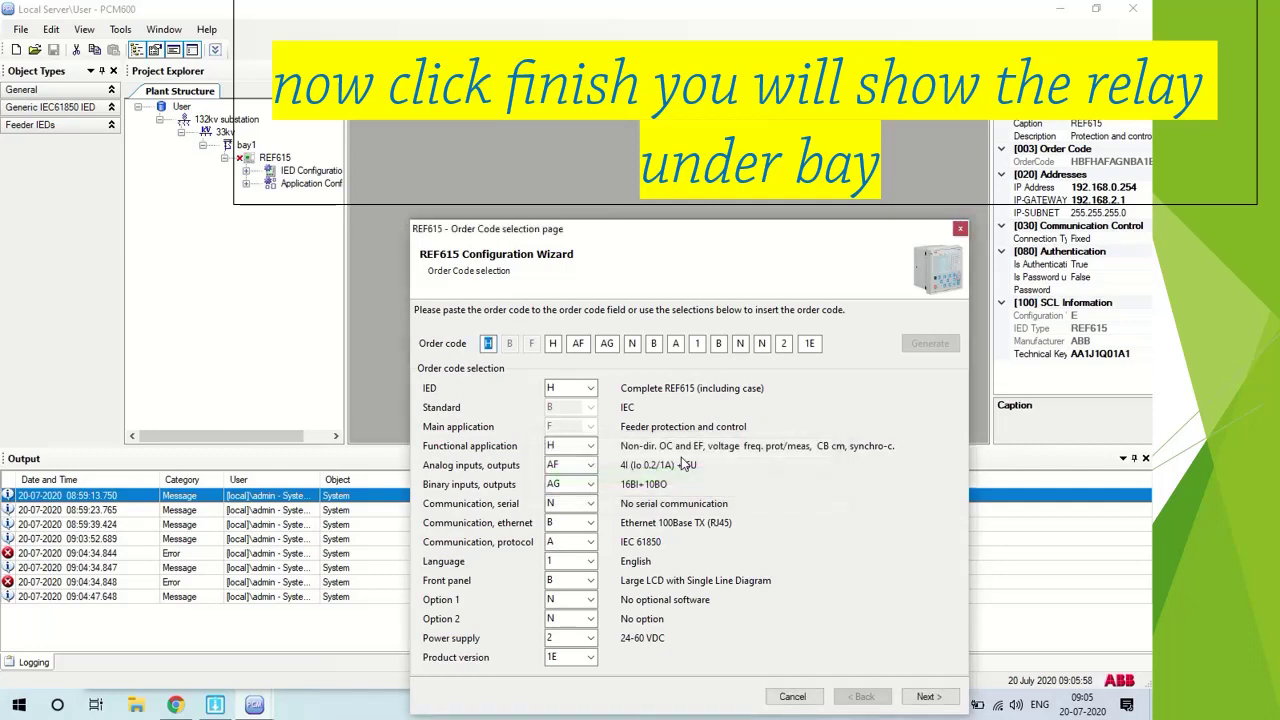
# - Accept the order code selection for the REF615 and finish the configuration wizard, acknowledging the technical key notice
pyautogui.click(929, 696)
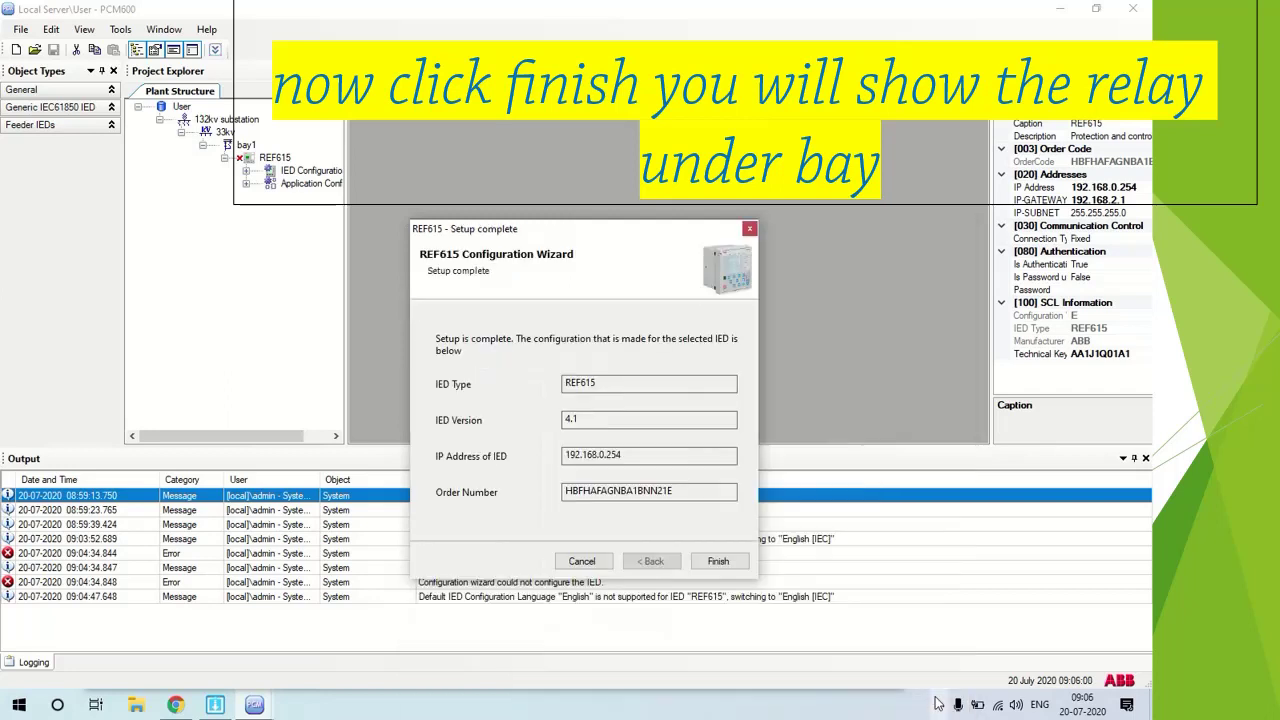
pyautogui.click(716, 561)
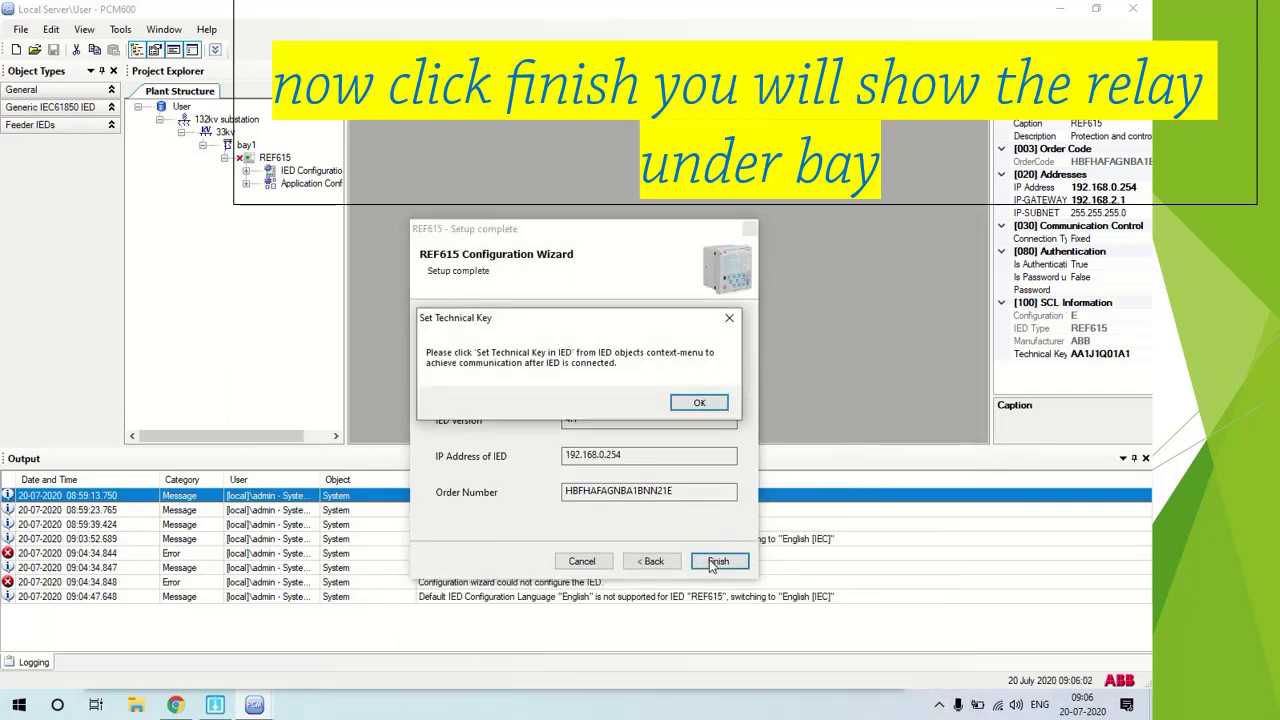
pyautogui.click(699, 402)
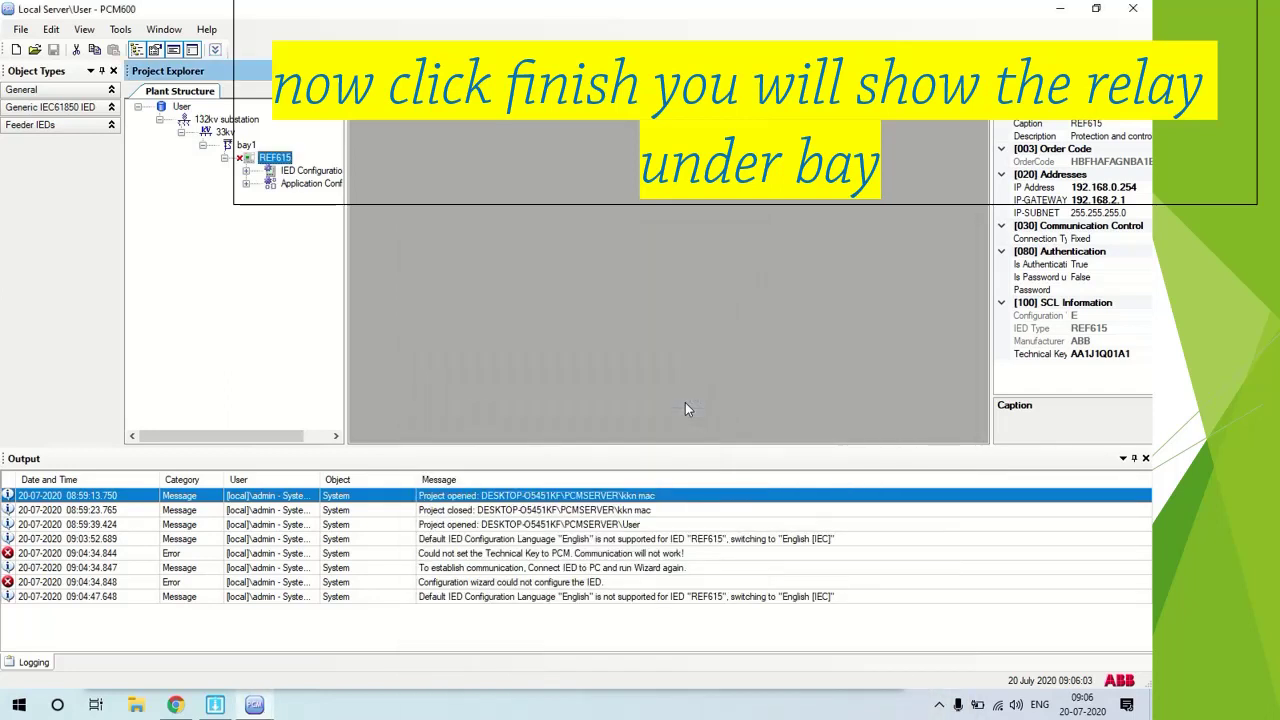
# - Try to set the technical key in the IED for the REF615 under bay1
pyautogui.click(266, 162)
pyautogui.rightClick(266, 163)
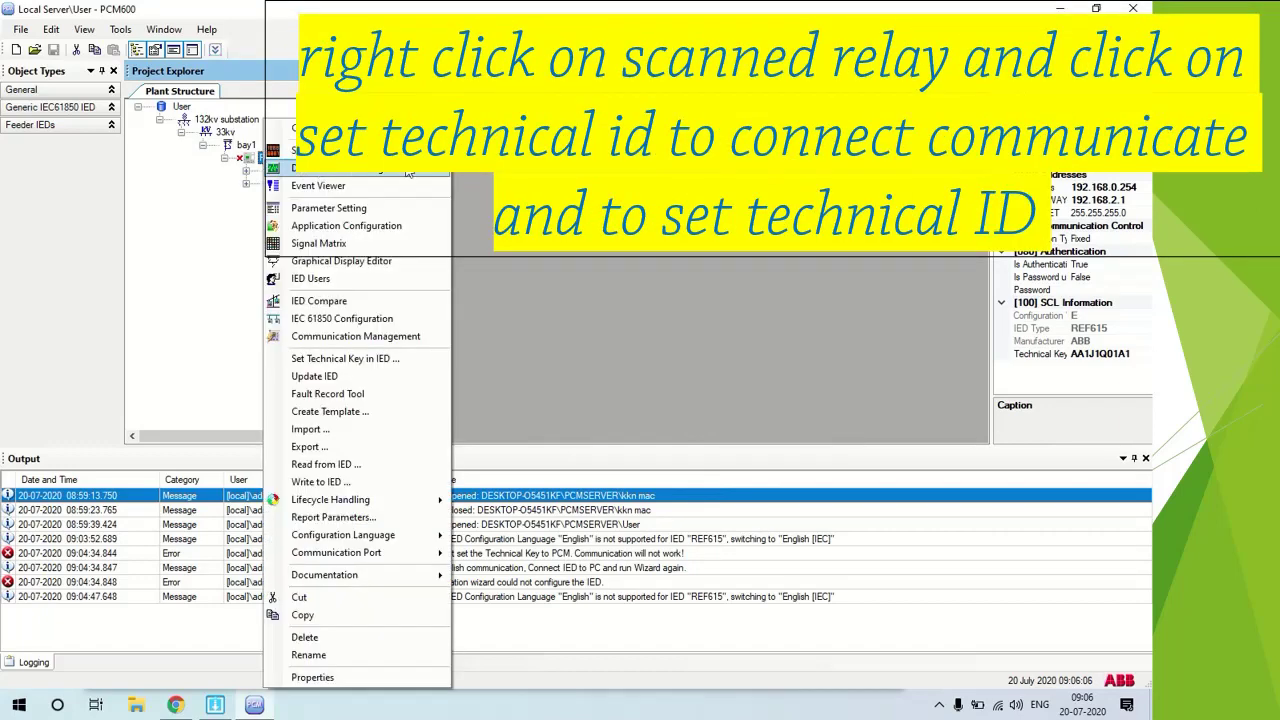
pyautogui.click(345, 358)
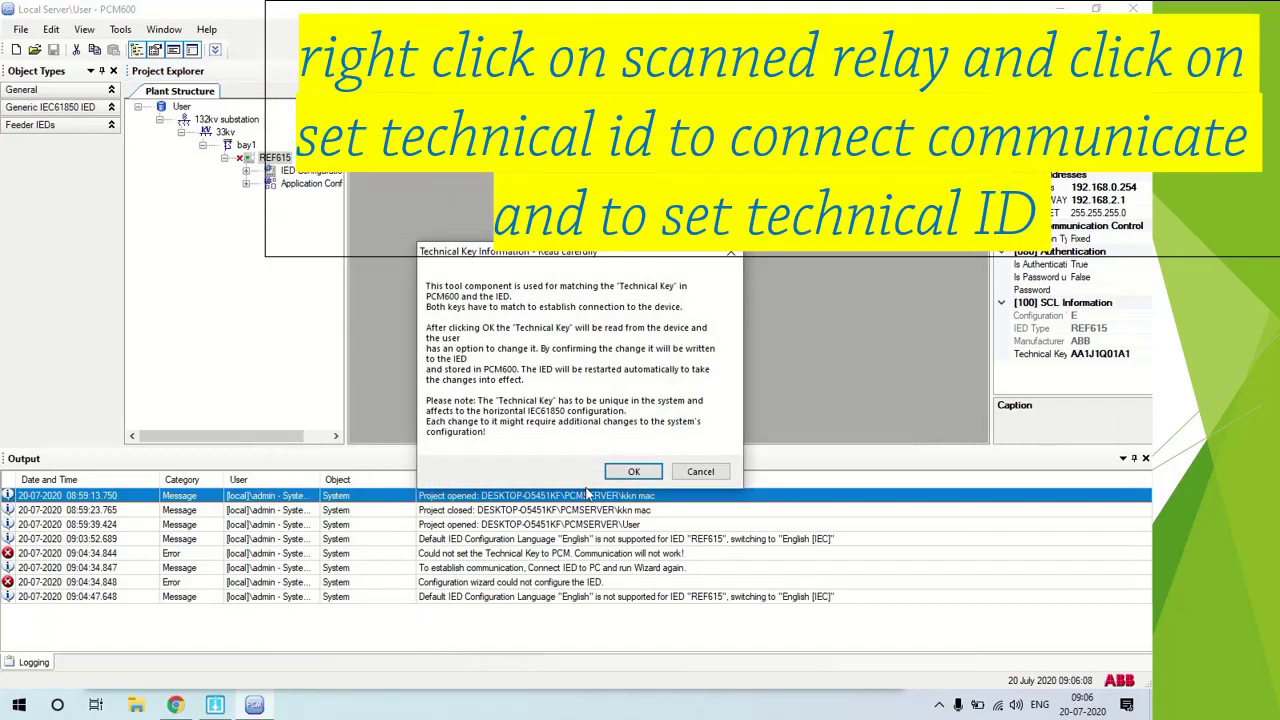
pyautogui.click(630, 473)
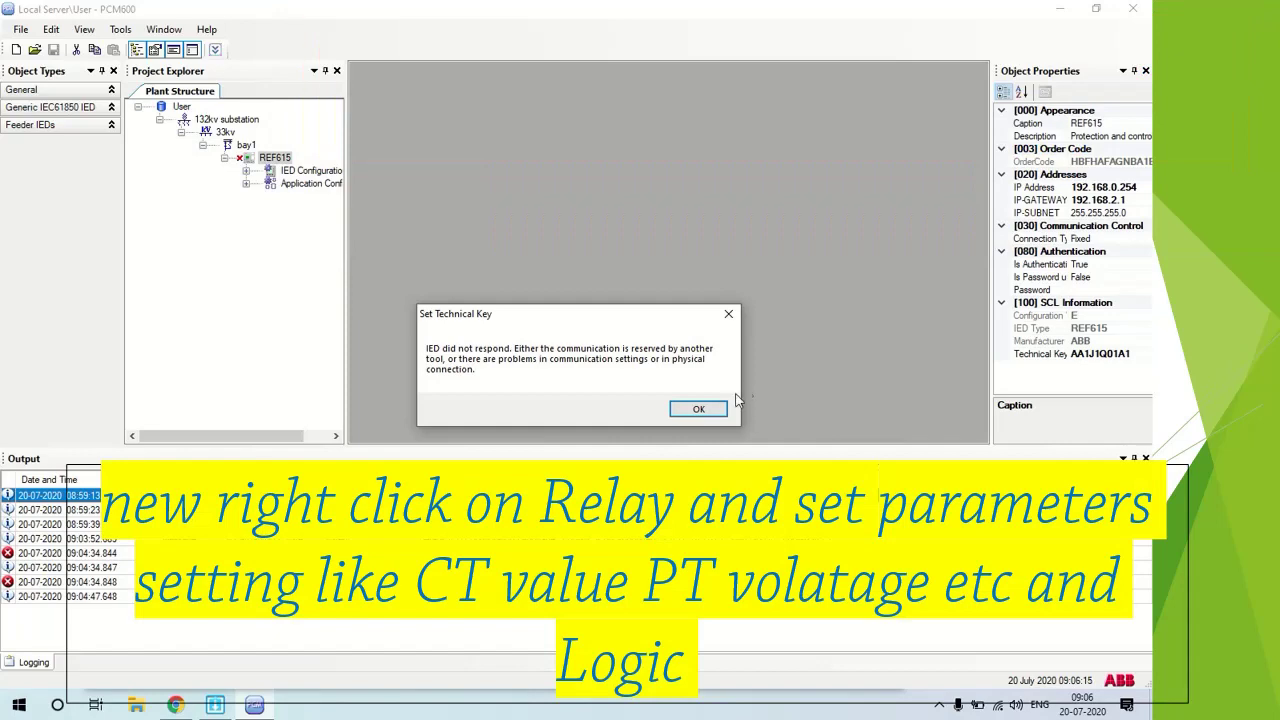
pyautogui.click(698, 409)
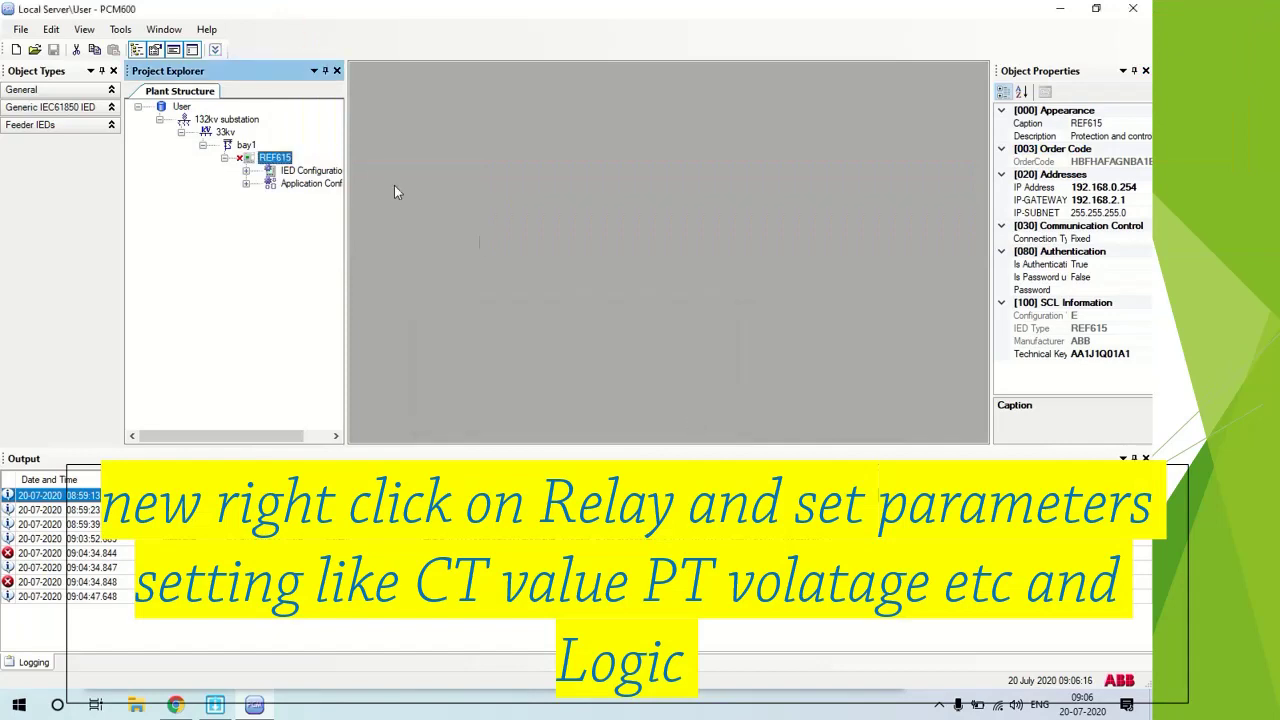
# - In the REF615 parameter settings, set the primary current of the Current (3I,CT) analog input to 400 A
pyautogui.rightClick(274, 160)
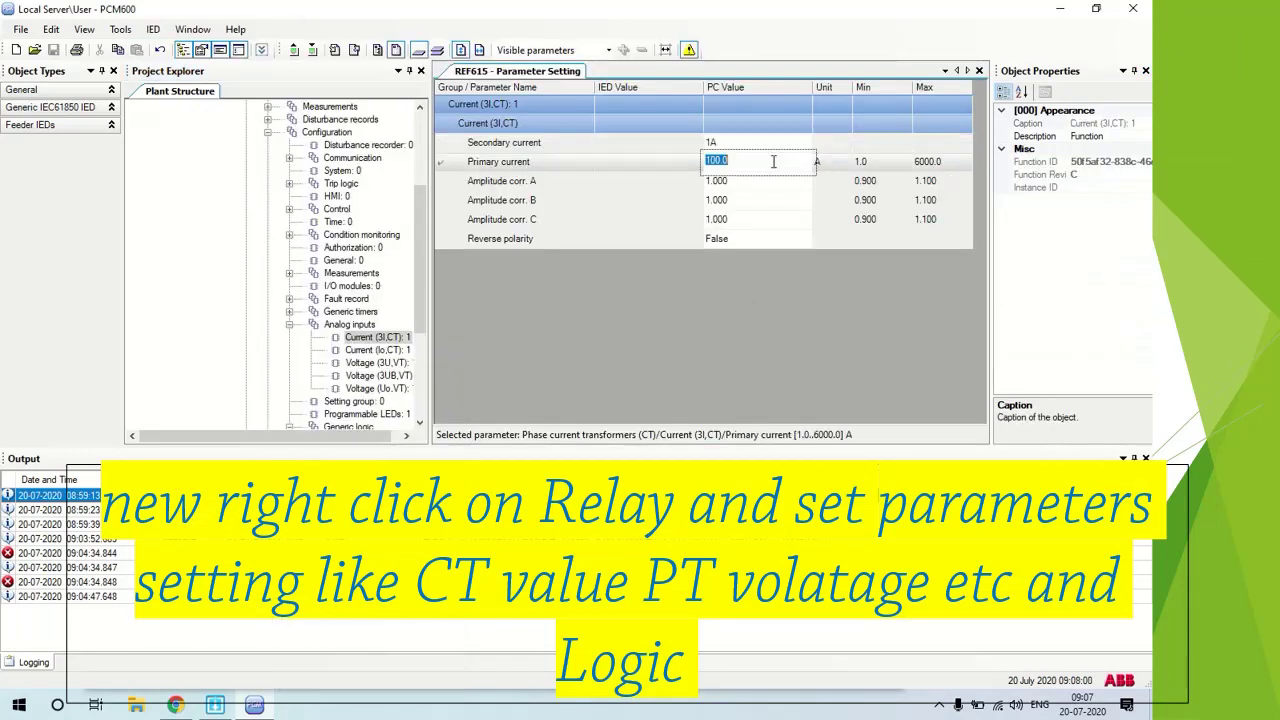
pyautogui.write('400')
pyautogui.click(755, 186)
pyautogui.click(755, 212)
pyautogui.click(745, 244)
# - Set the primary current of the Current (Io,CT) analog input to 400 A
pyautogui.click(377, 350)
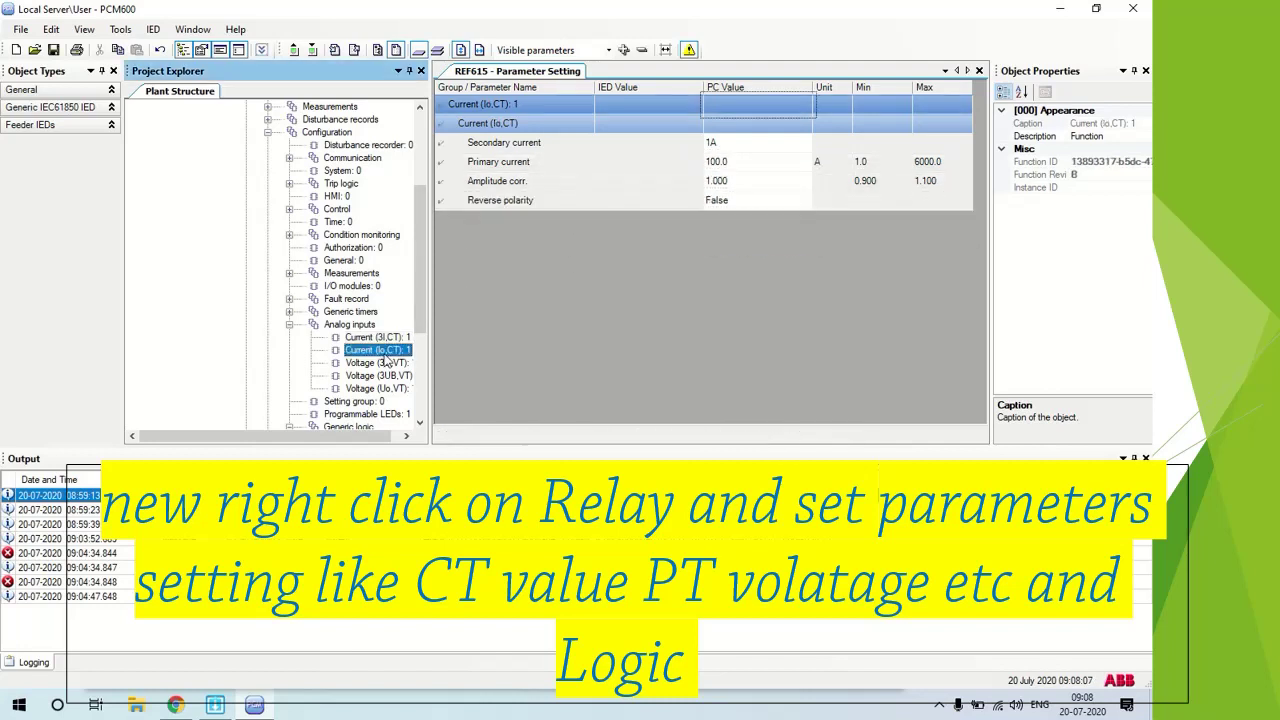
pyautogui.click(750, 161)
pyautogui.write('400')
pyautogui.click(789, 188)
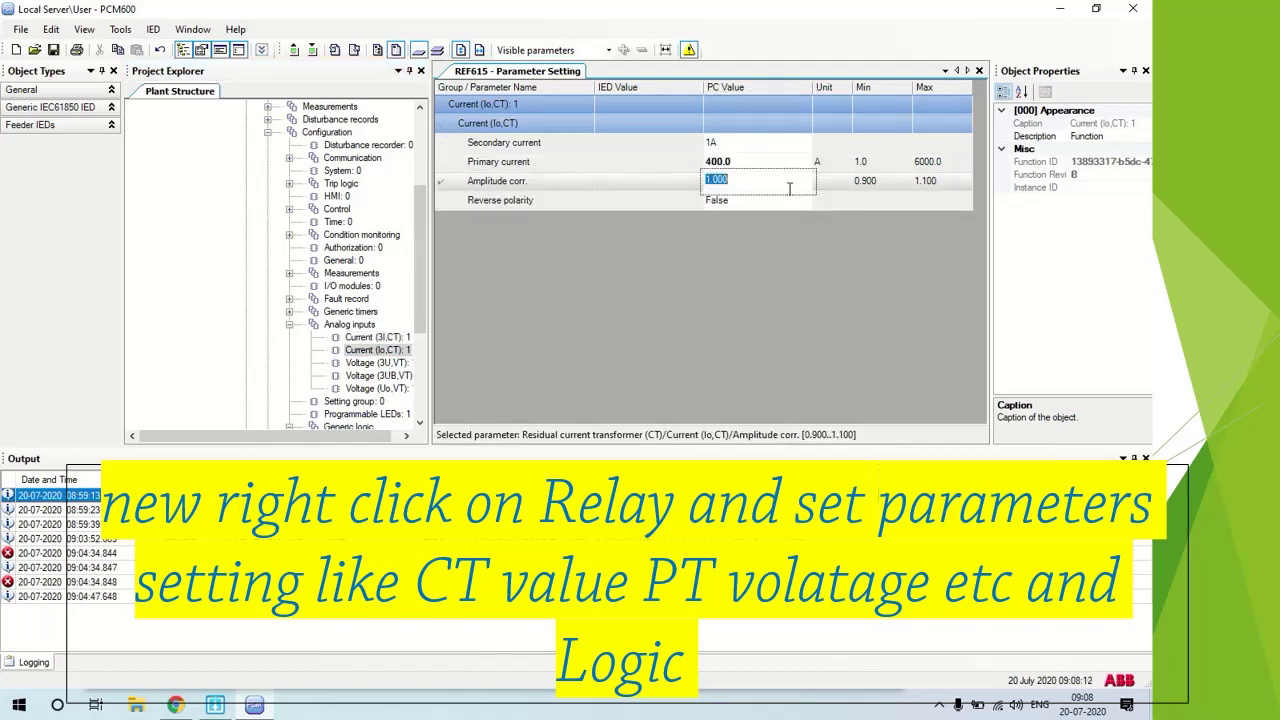
# - Set the Voltage (3U,VT) analog input to 132 kV primary and 110 V secondary, keeping the Delta VT connection
pyautogui.click(386, 364)
pyautogui.click(750, 142)
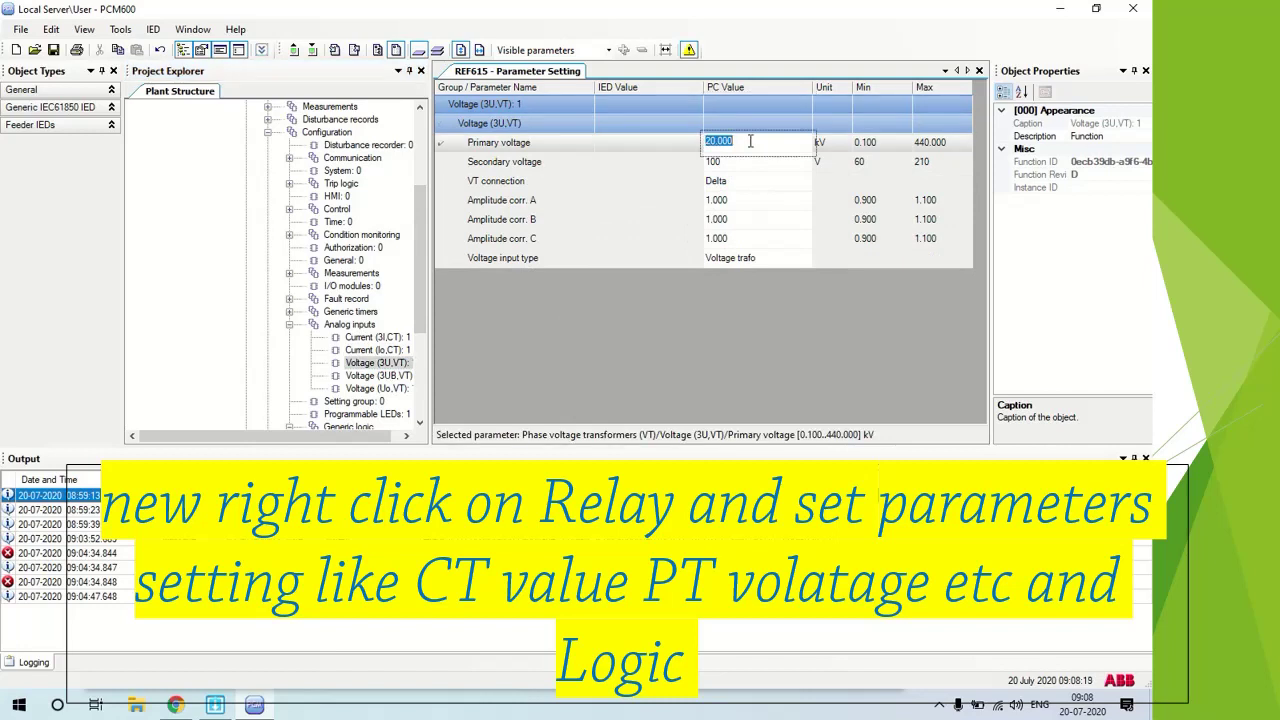
pyautogui.click(740, 162)
pyautogui.write('110')
pyautogui.click(756, 181)
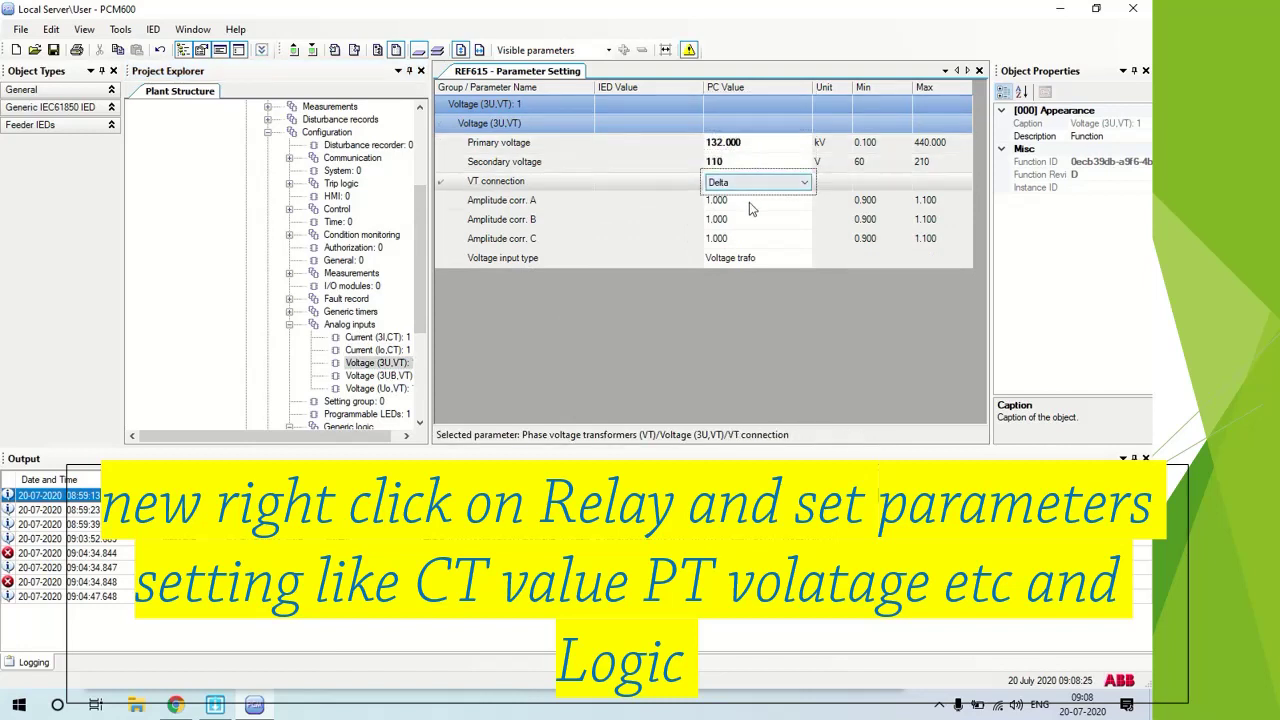
pyautogui.click(756, 200)
# - Set the Voltage (3UB,VT) analog input to 132 kV primary and 110 V secondary, keeping the U12 connection and Voltage trafo input type
pyautogui.click(385, 375)
pyautogui.click(748, 144)
pyautogui.write('132kv')
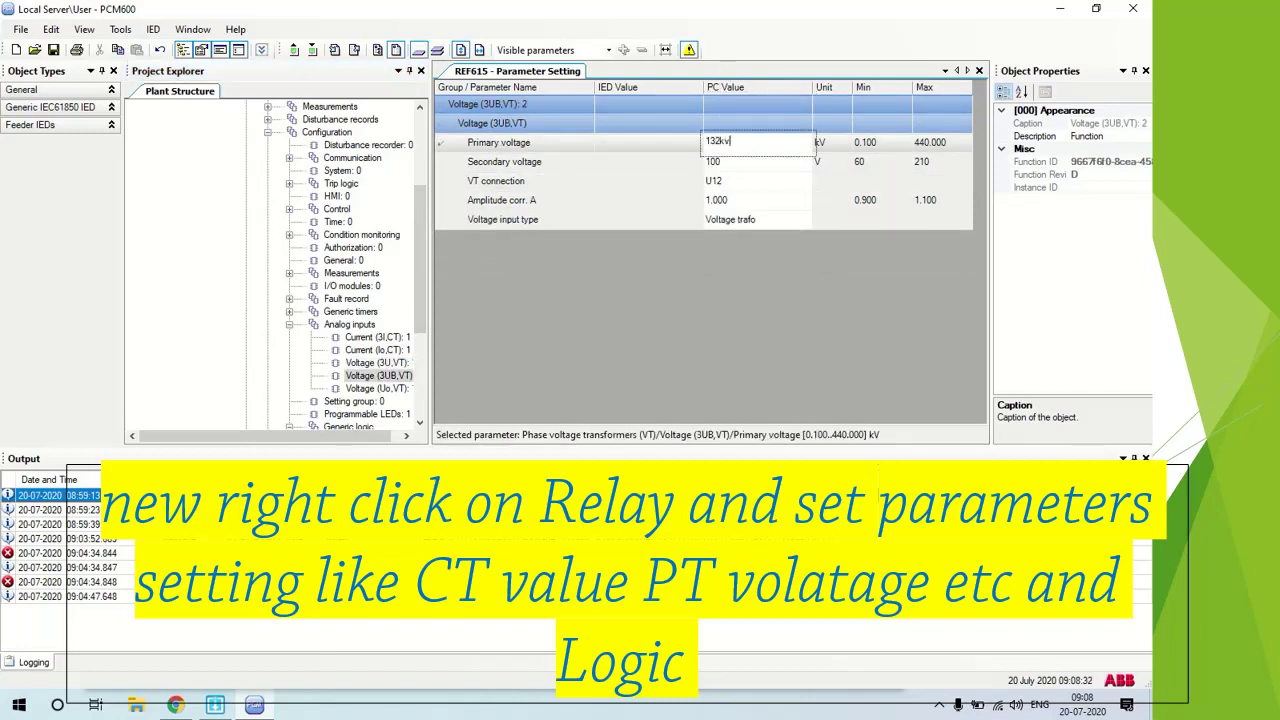
pyautogui.click(755, 170)
pyautogui.click(658, 404)
pyautogui.press('BackSpace')
pyautogui.press('BackSpace')
pyautogui.click(760, 162)
pyautogui.write('110')
pyautogui.click(756, 181)
pyautogui.click(760, 219)
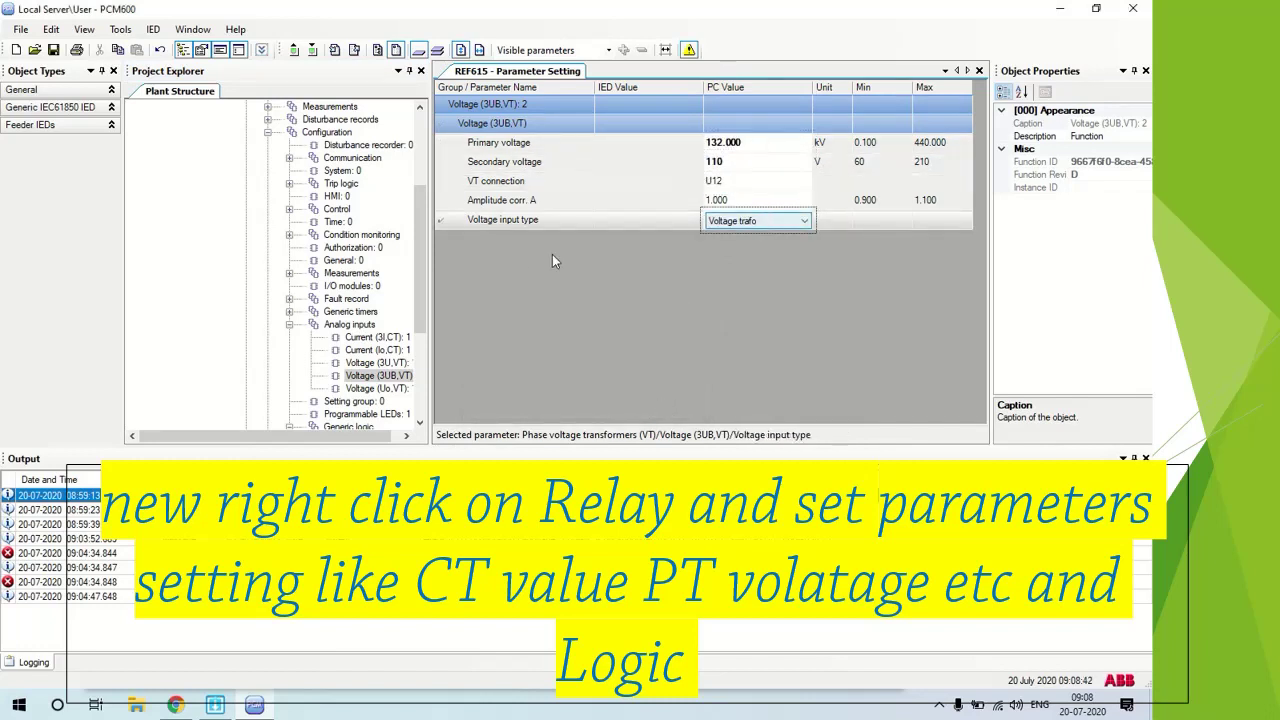
# - Set the Voltage (Uo,VT) secondary voltage to 110 V and try a primary voltage of 132 kV
pyautogui.click(377, 388)
pyautogui.click(735, 142)
pyautogui.write('110')
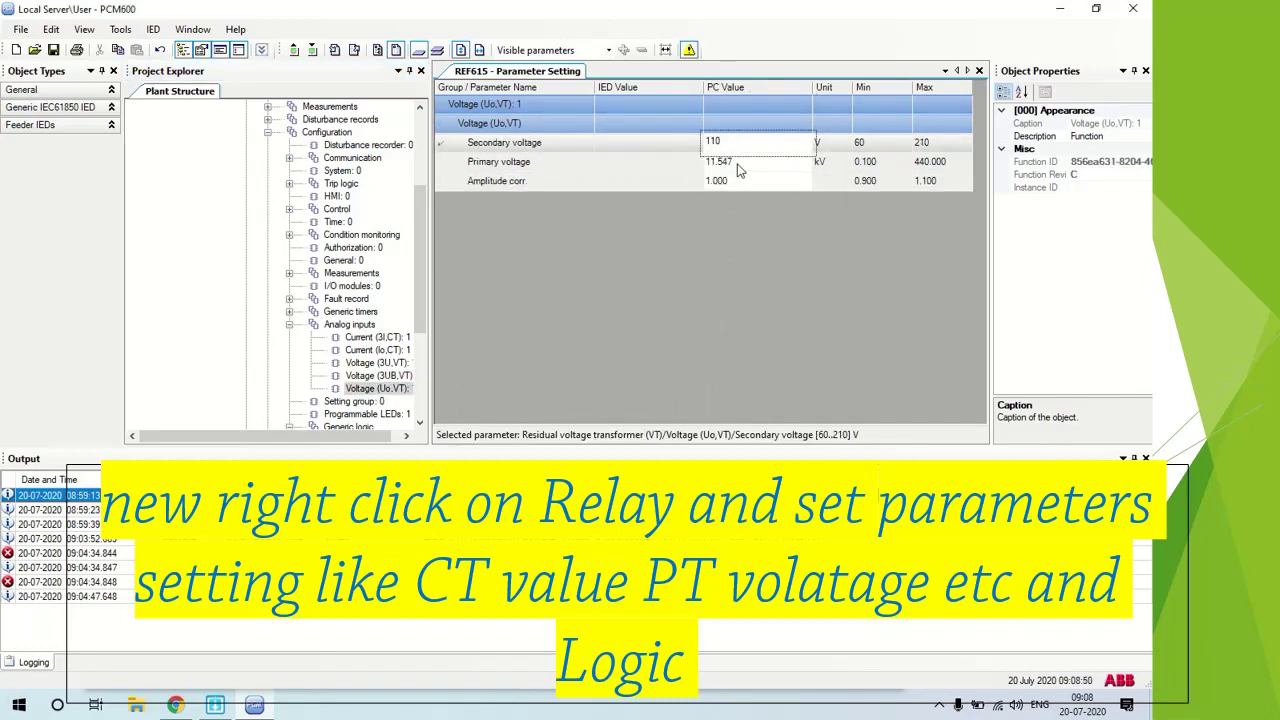
pyautogui.click(757, 163)
pyautogui.write('13')
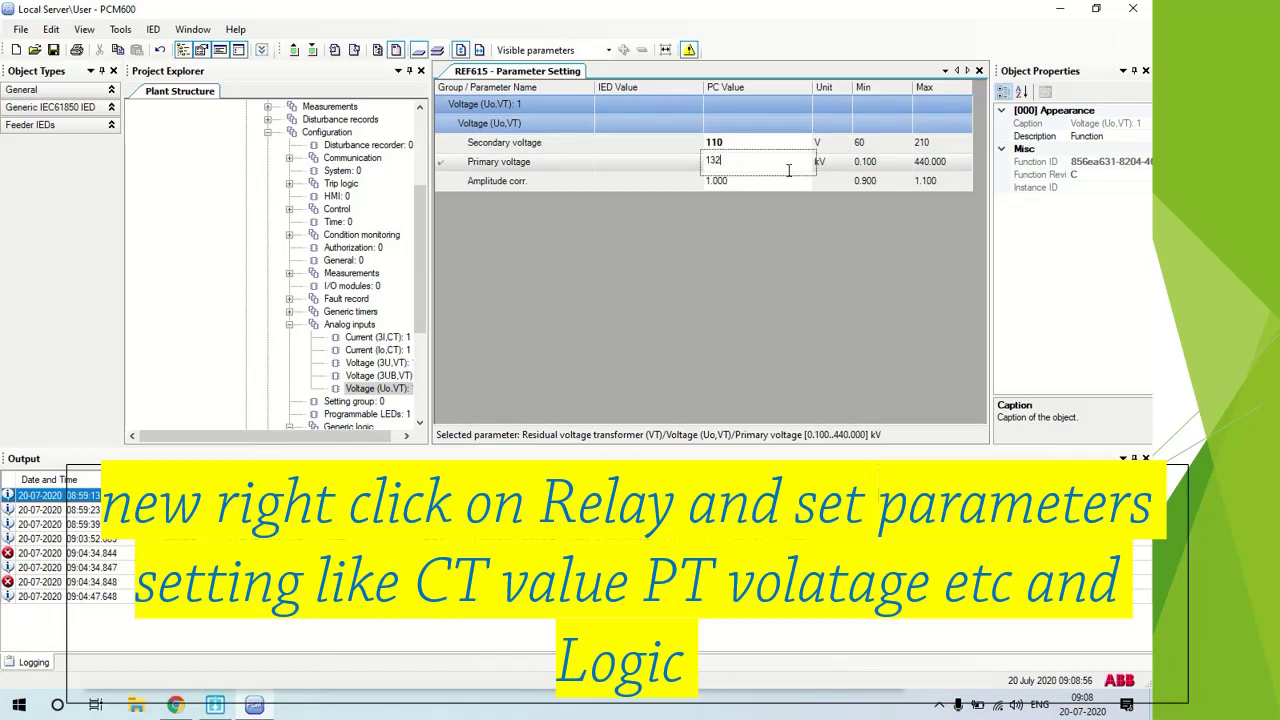
pyautogui.write('2')
pyautogui.click(839, 185)
pyautogui.click(763, 161)
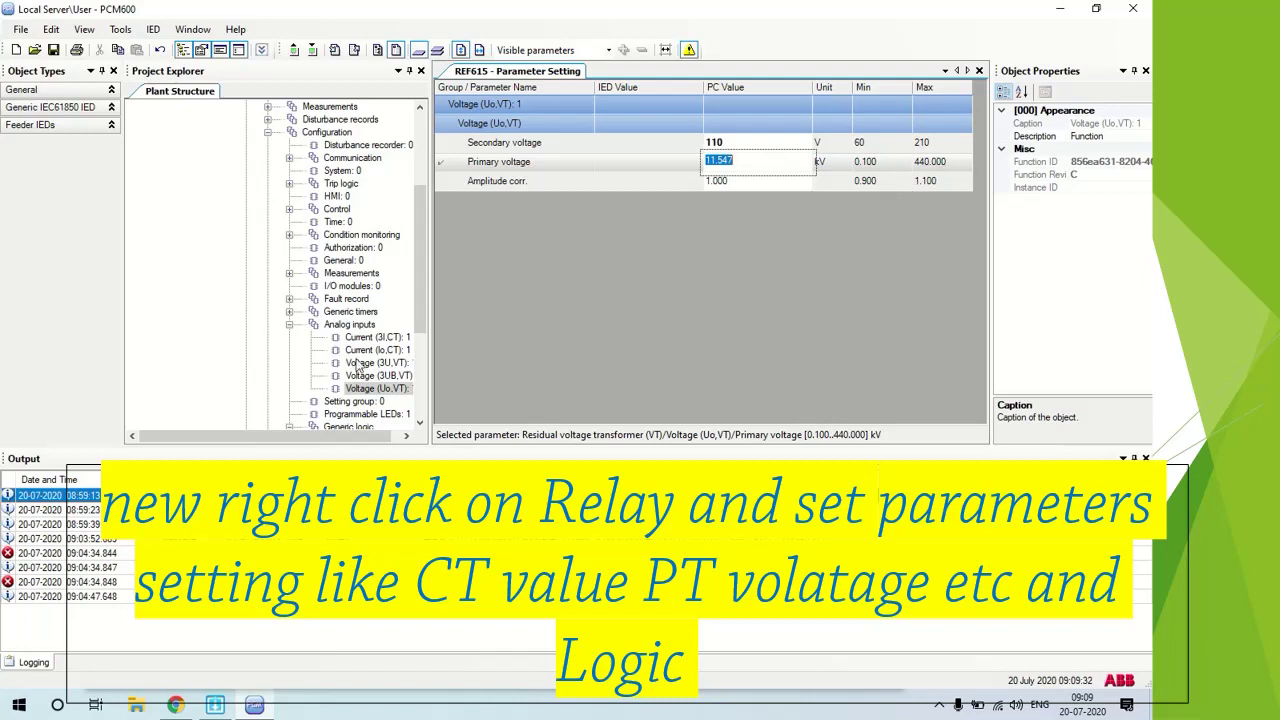
# - Review the Voltage (3UB,VT) and Voltage (3U,VT) parameters, collapse the analog inputs, and view the setting group parameters
pyautogui.click(388, 378)
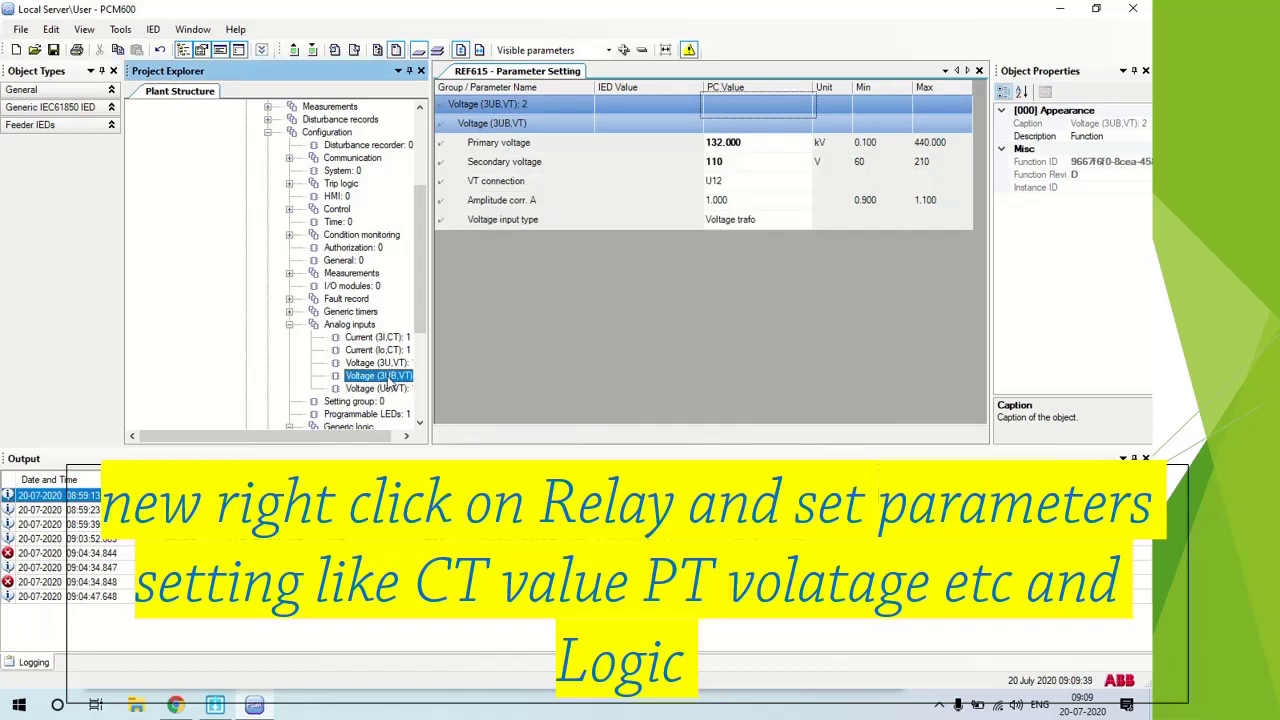
pyautogui.click(377, 362)
pyautogui.click(289, 324)
pyautogui.click(355, 337)
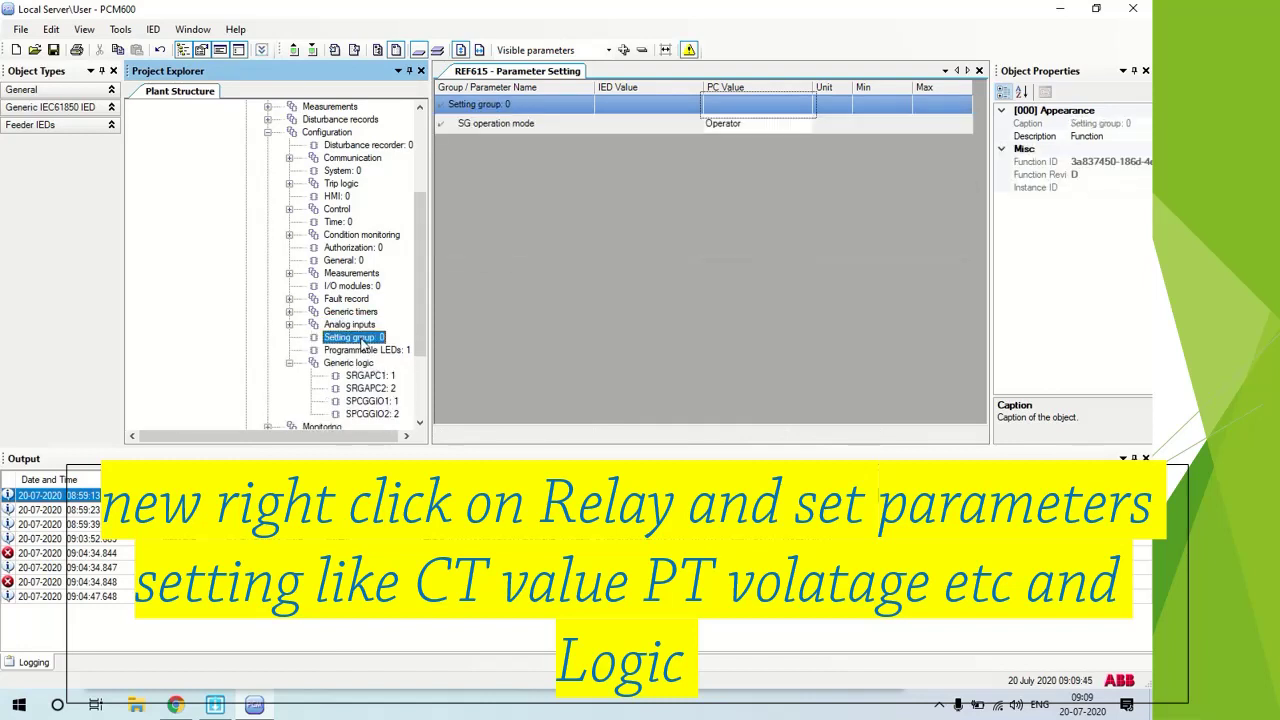
# - Examine the programmable LED parameters, including the alarm colour and the alarm modes of the first LEDs
pyautogui.click(364, 350)
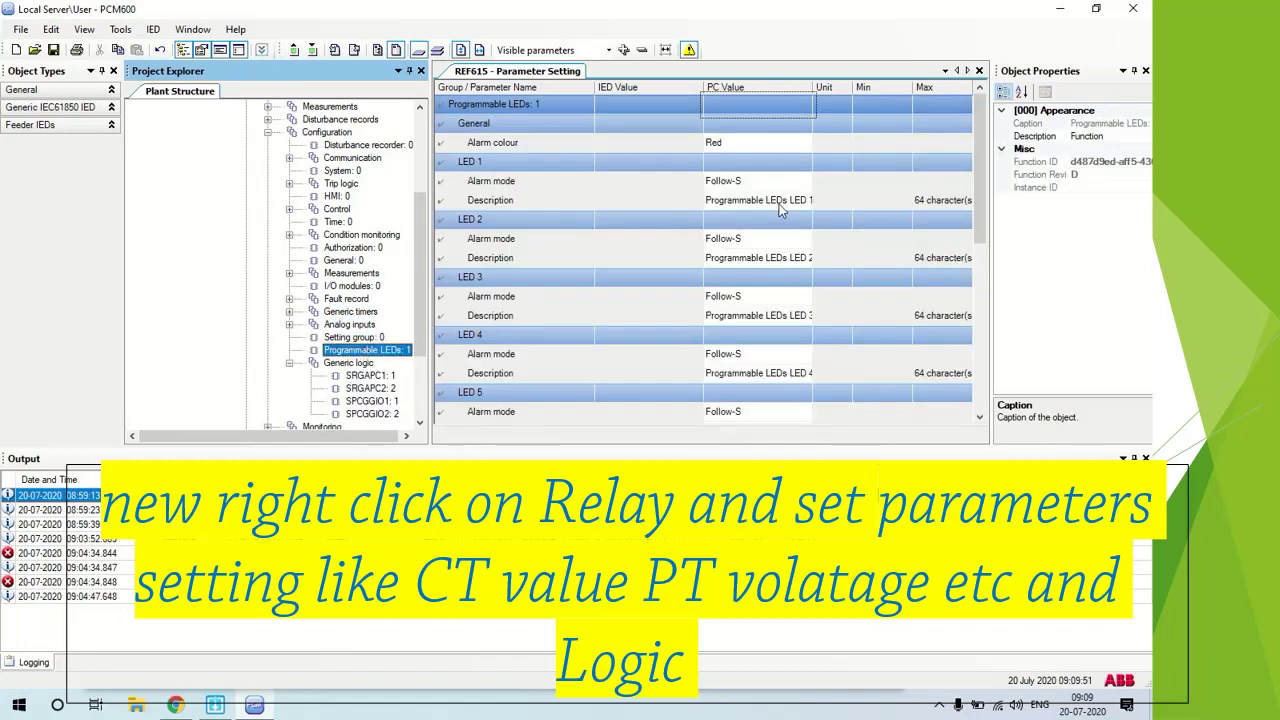
pyautogui.scroll(-2, 781, 209)
pyautogui.scroll(2, 770, 150)
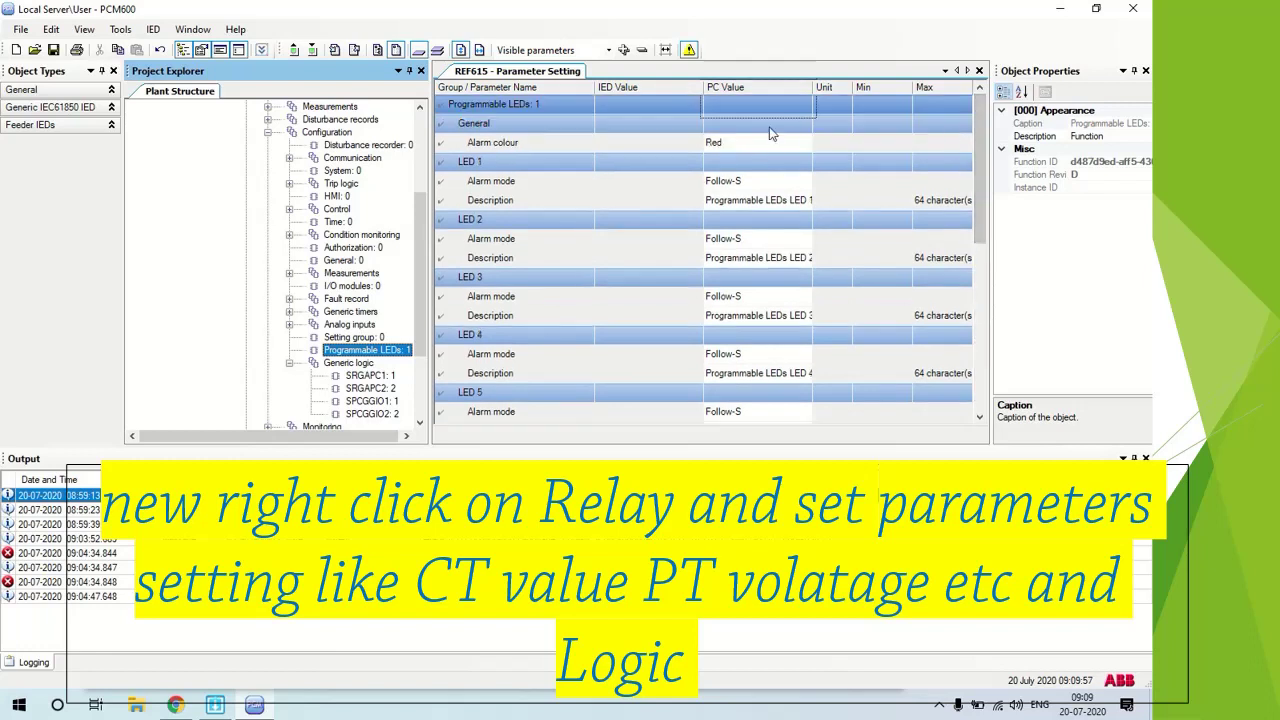
pyautogui.click(757, 145)
pyautogui.click(757, 146)
pyautogui.click(788, 183)
pyautogui.click(788, 190)
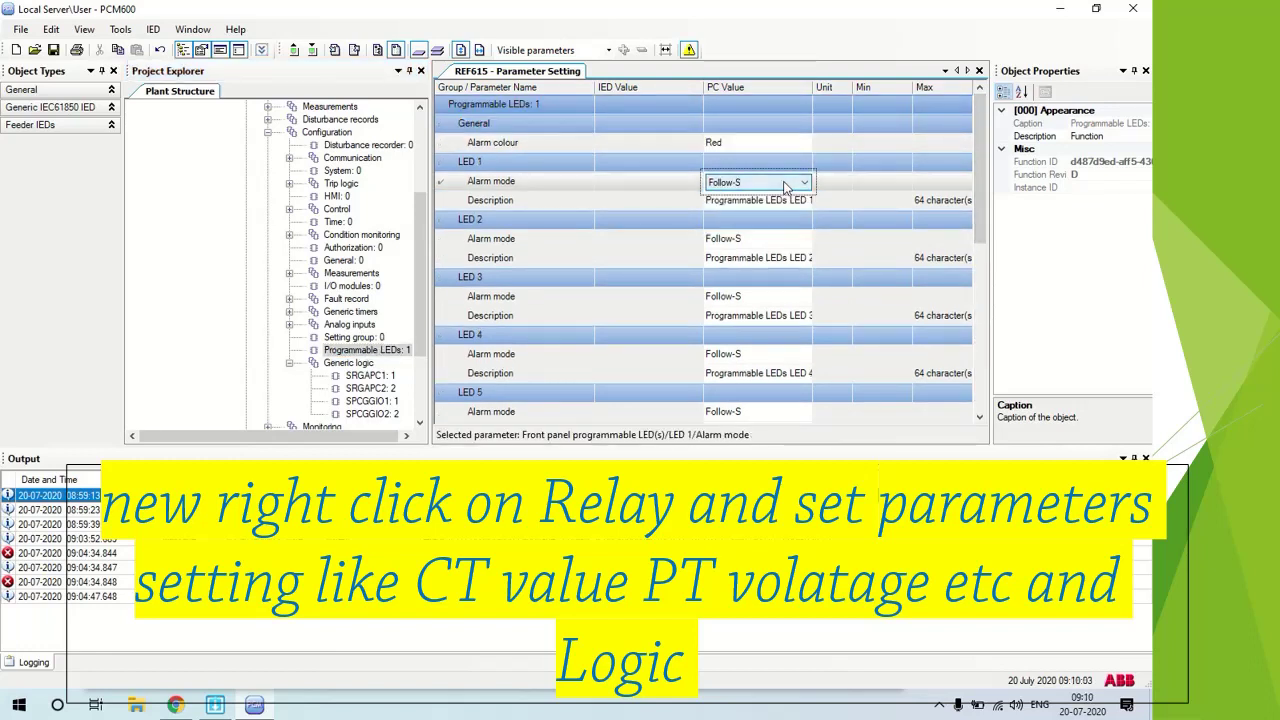
pyautogui.click(790, 199)
pyautogui.click(792, 240)
pyautogui.click(792, 240)
pyautogui.click(790, 253)
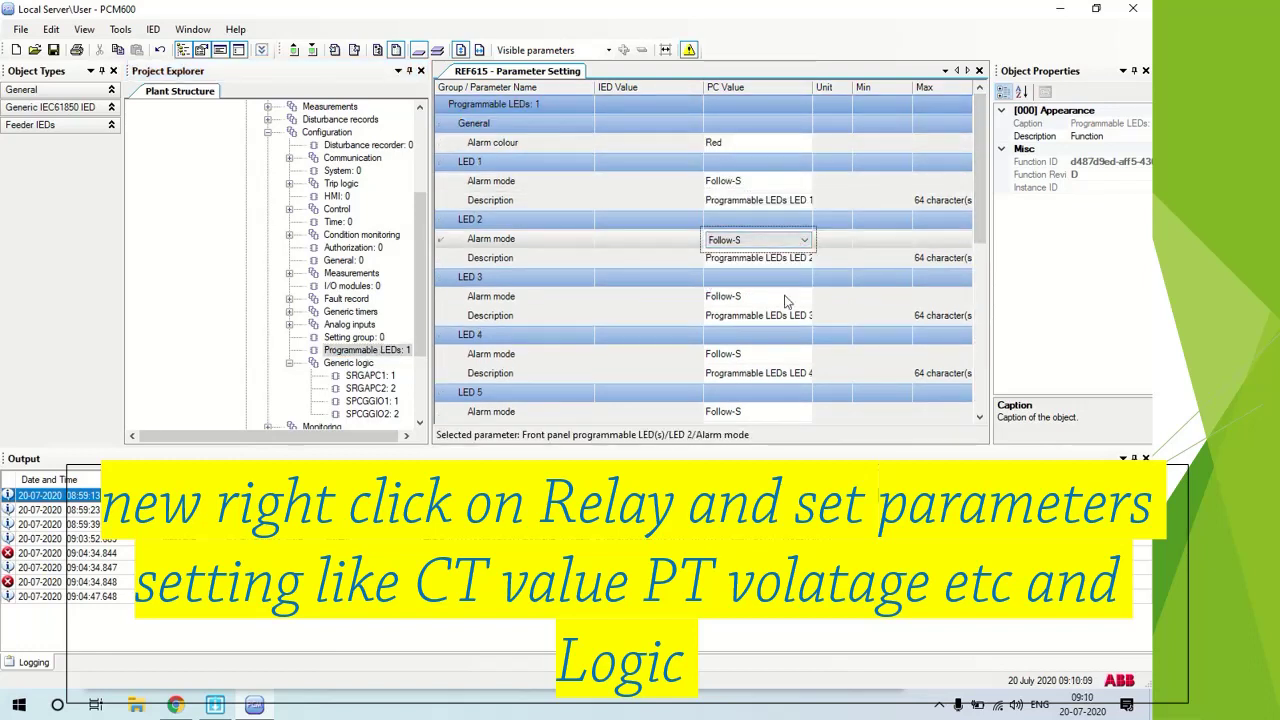
pyautogui.click(787, 298)
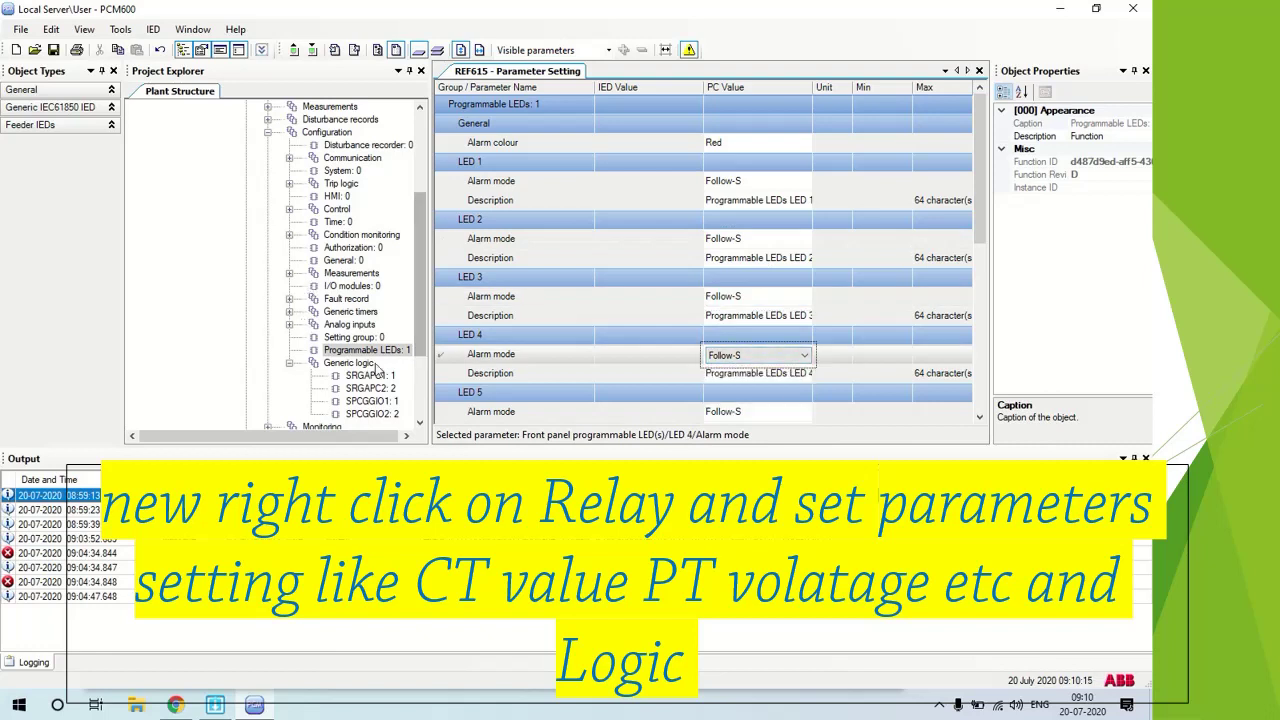
# - Look through the SRGAPC1 and SPCGGIO1 generic logic parameters and other configuration function groups
pyautogui.click(385, 376)
pyautogui.click(382, 401)
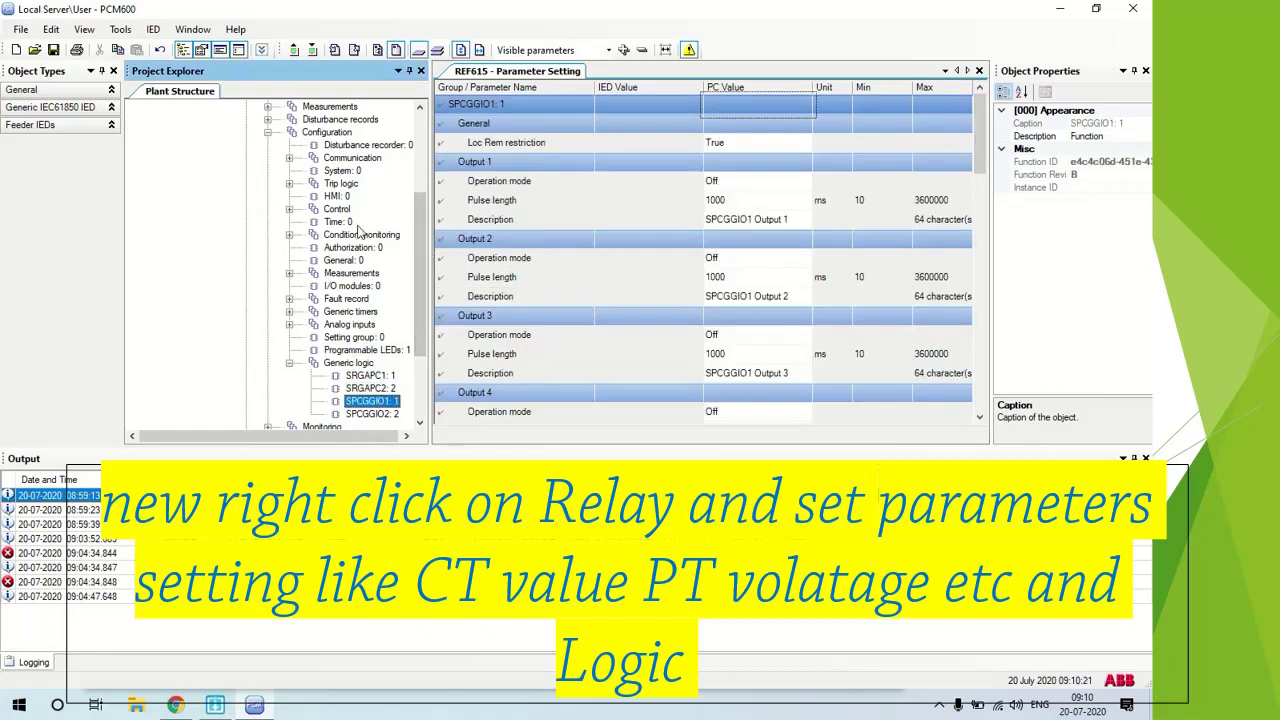
pyautogui.click(352, 273)
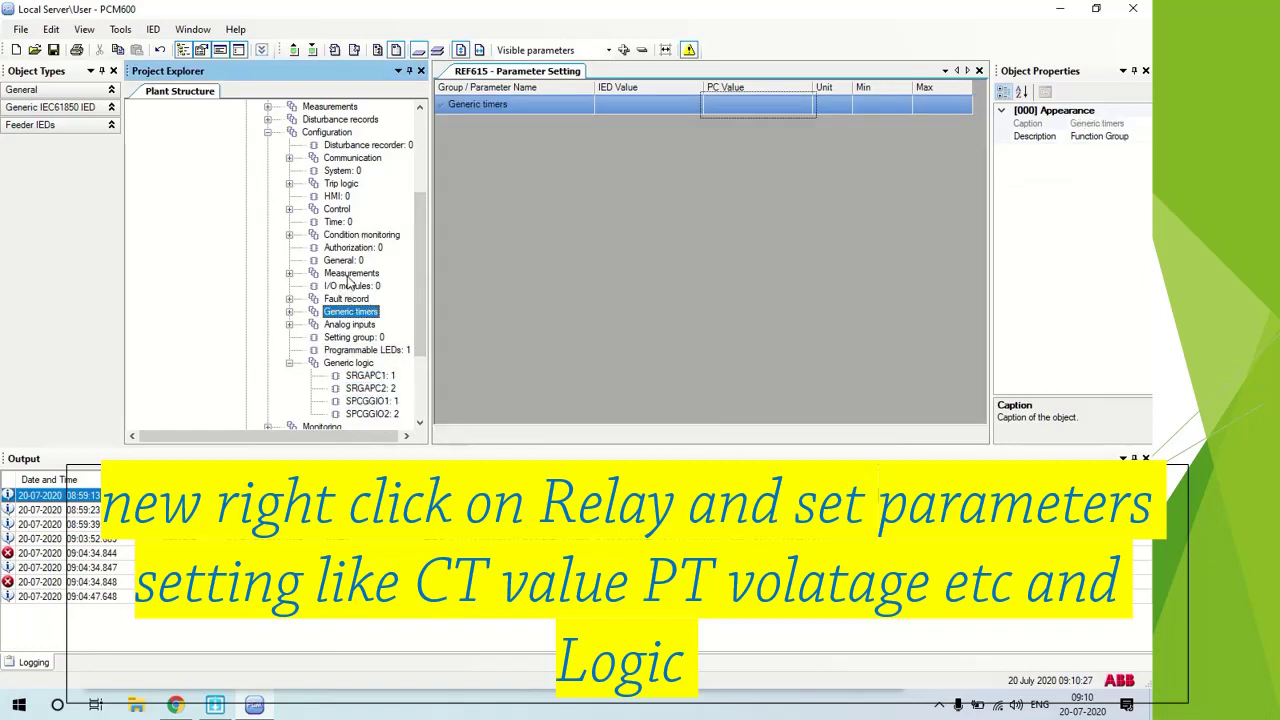
# - Examine the parameters of the configuration measurement functions, including CMMXU1, RESCMMXU1, RESVMMXU1 and VMMXU1, and the Operation options of RESCMMXU1
pyautogui.click(289, 273)
pyautogui.click(368, 286)
pyautogui.click(377, 298)
pyautogui.click(377, 311)
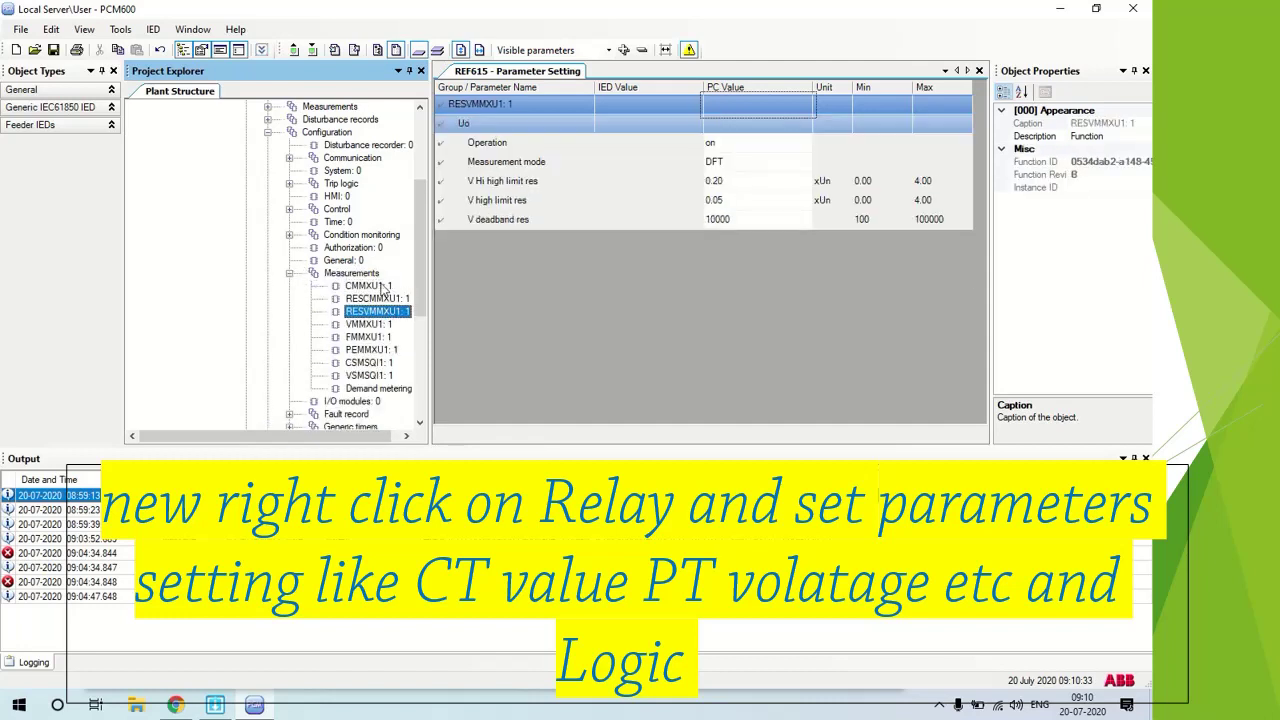
pyautogui.click(368, 286)
pyautogui.click(742, 148)
pyautogui.click(378, 298)
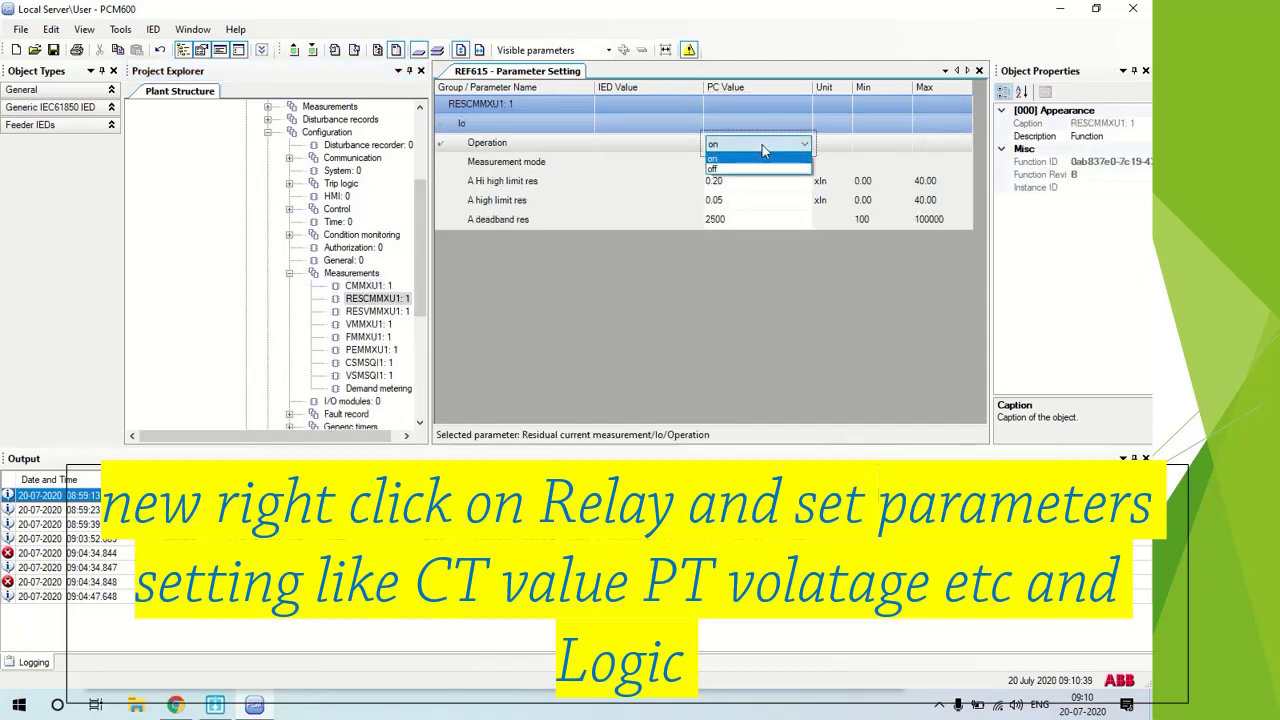
pyautogui.click(377, 311)
pyautogui.click(368, 324)
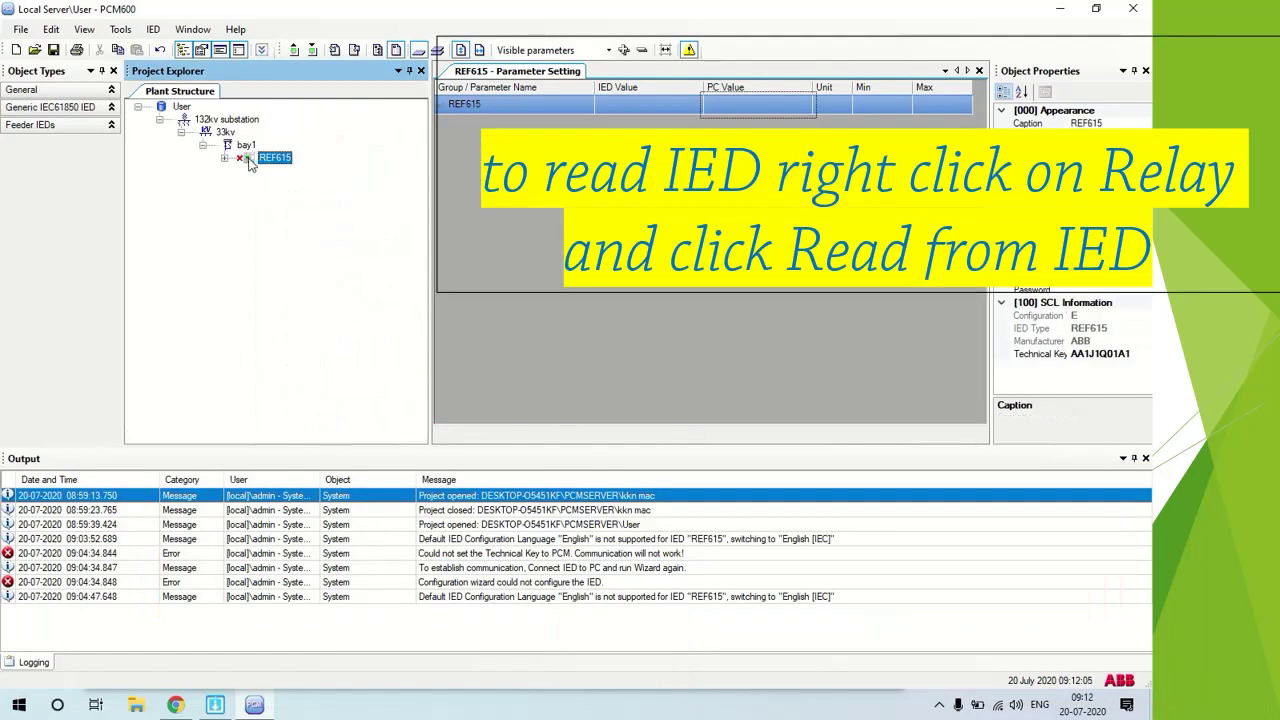
# - Try to read the data from the REF615 relay under bay1 into the project
pyautogui.rightClick(250, 163)
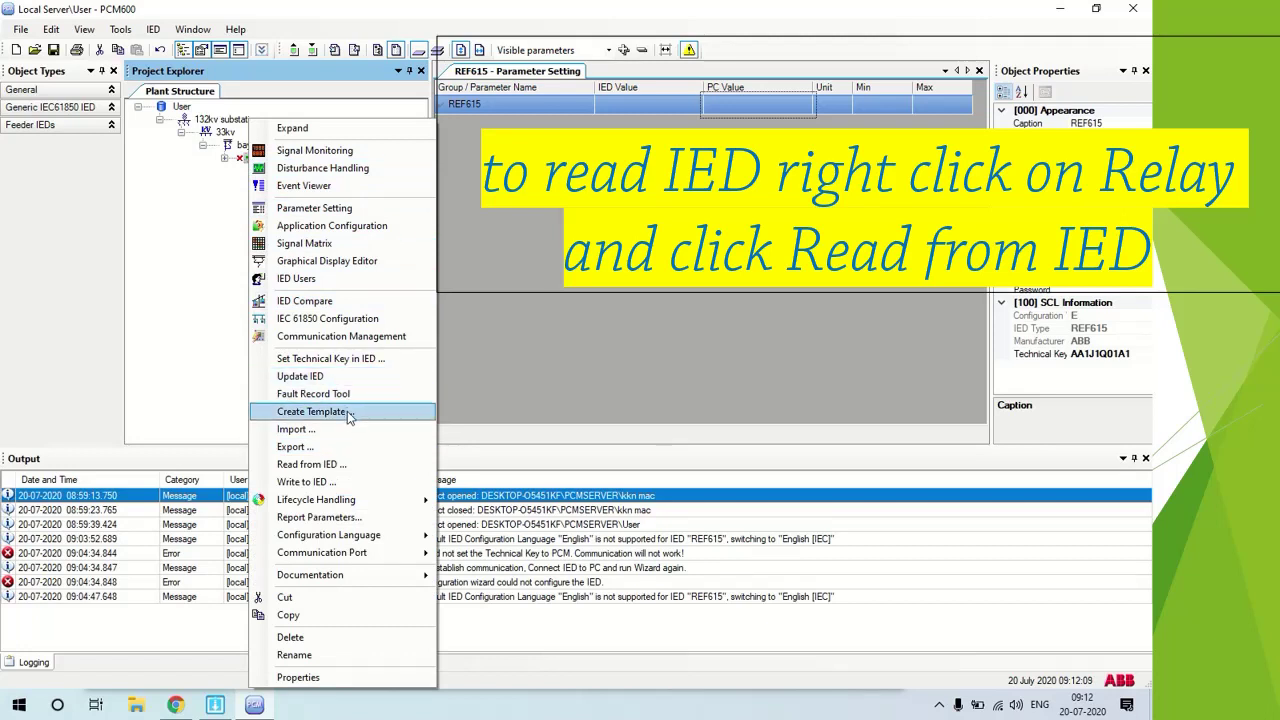
pyautogui.click(348, 467)
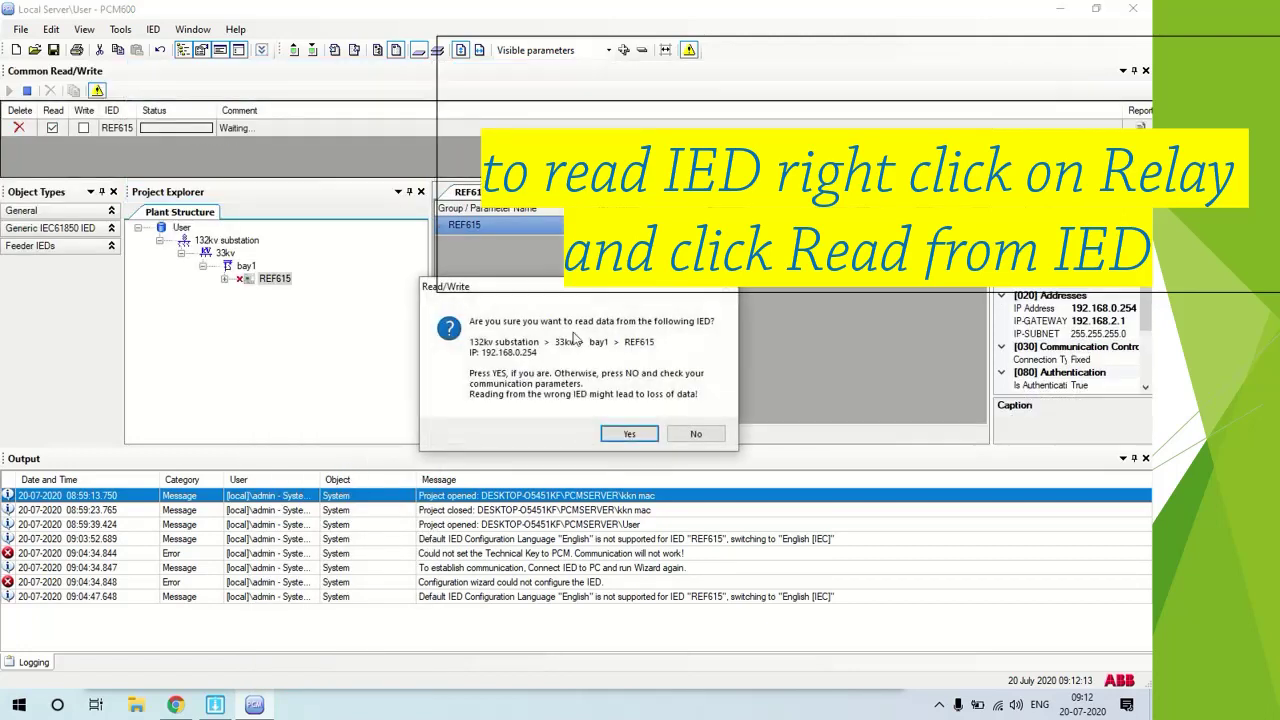
pyautogui.click(629, 431)
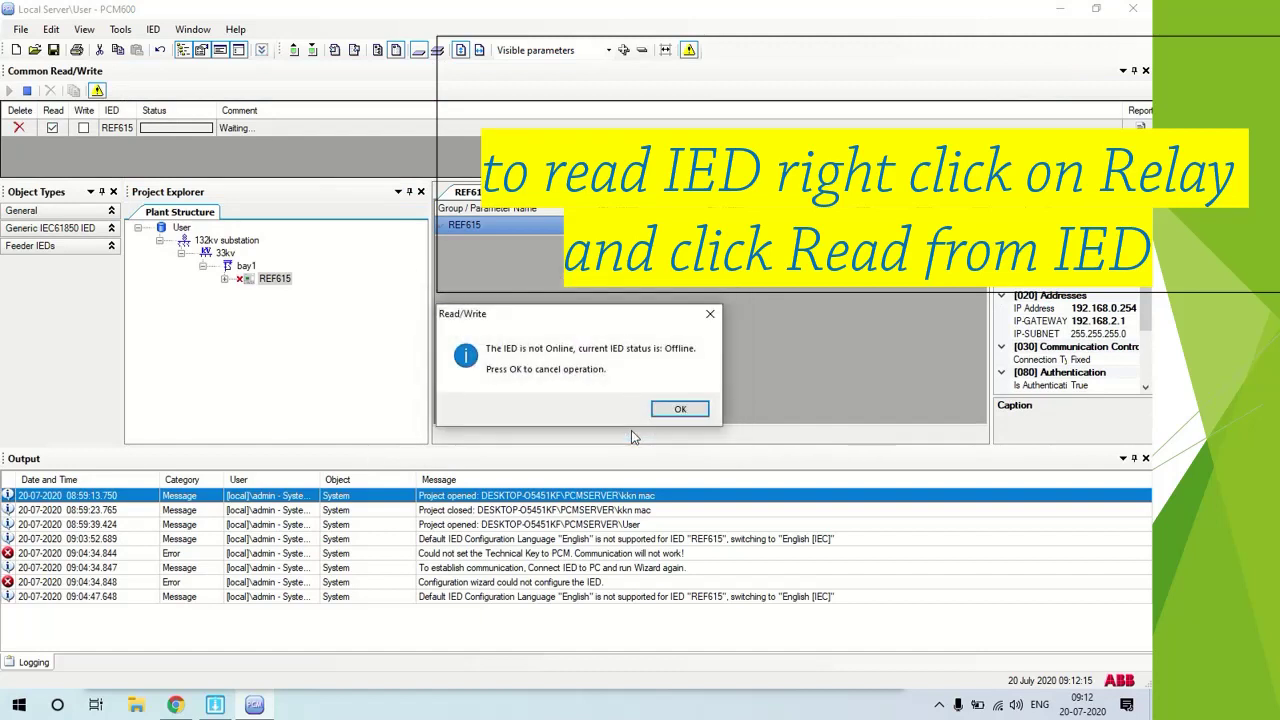
pyautogui.click(676, 410)
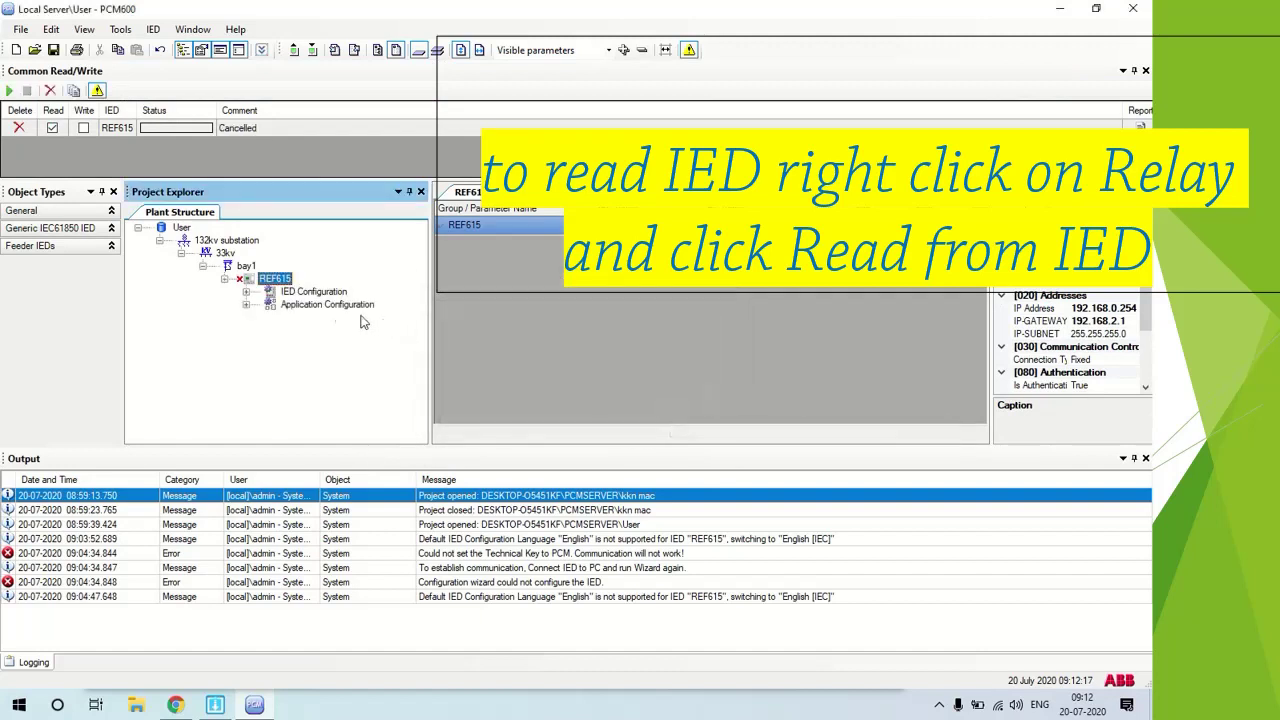
# - Export the REF615 relay under bay1 to the Desktop as a PCMI backup file named "ref 615 tf1 nhv"
pyautogui.rightClick(268, 285)
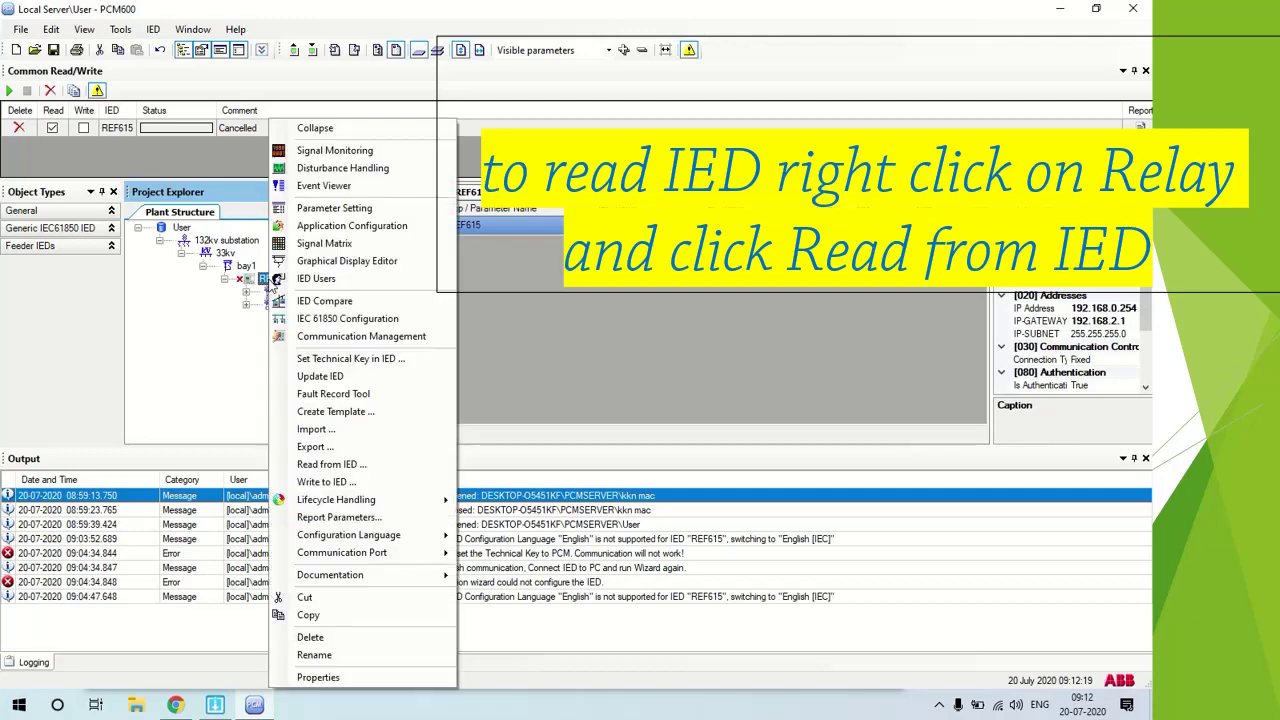
pyautogui.click(346, 447)
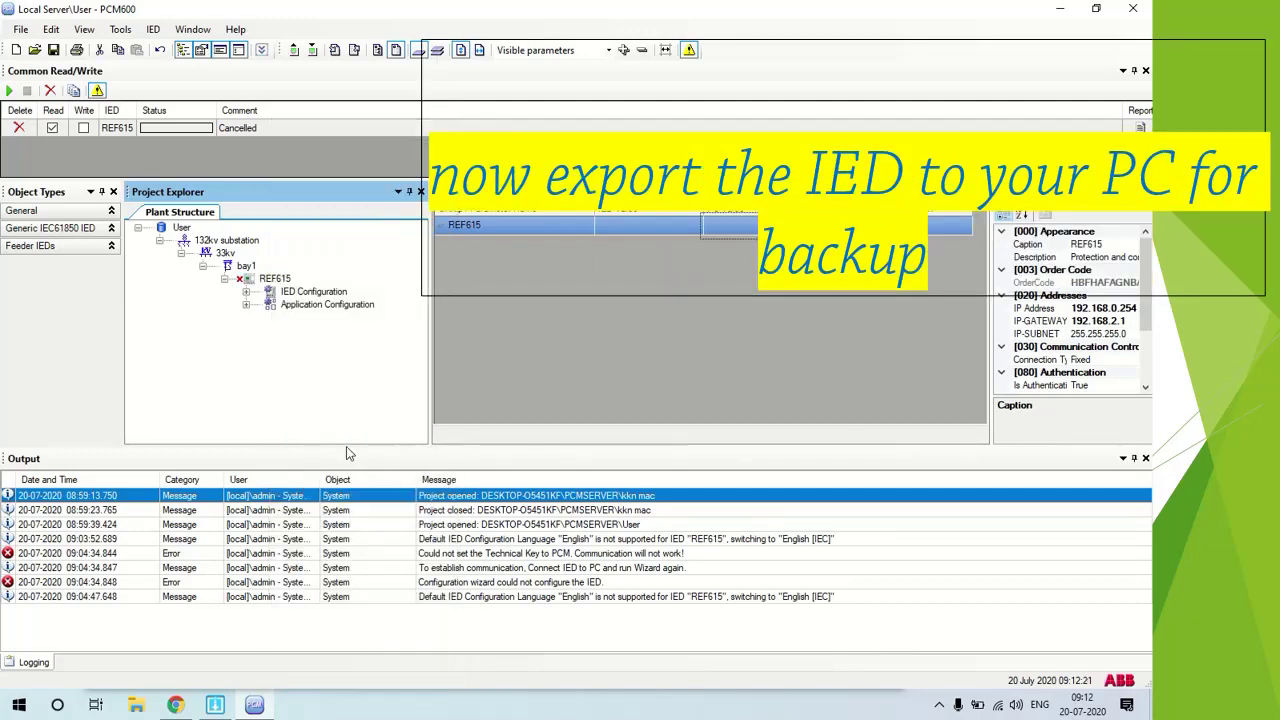
pyautogui.click(55, 156)
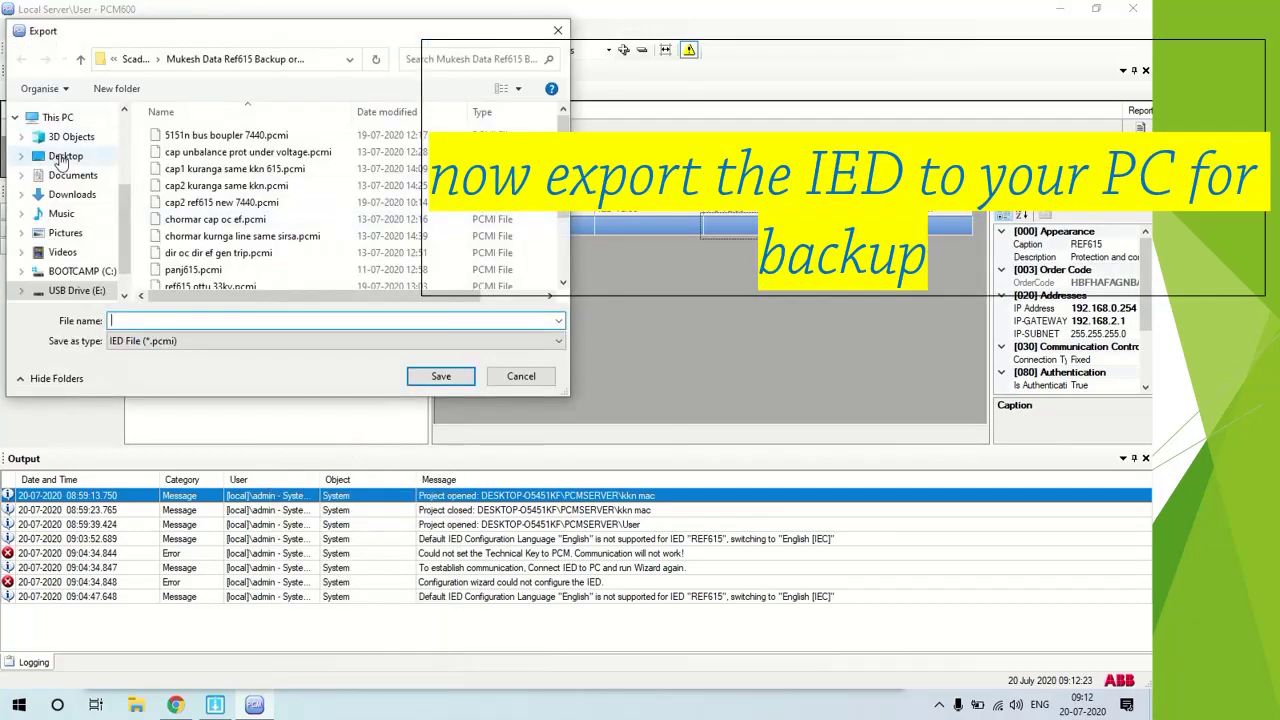
pyautogui.click(161, 320)
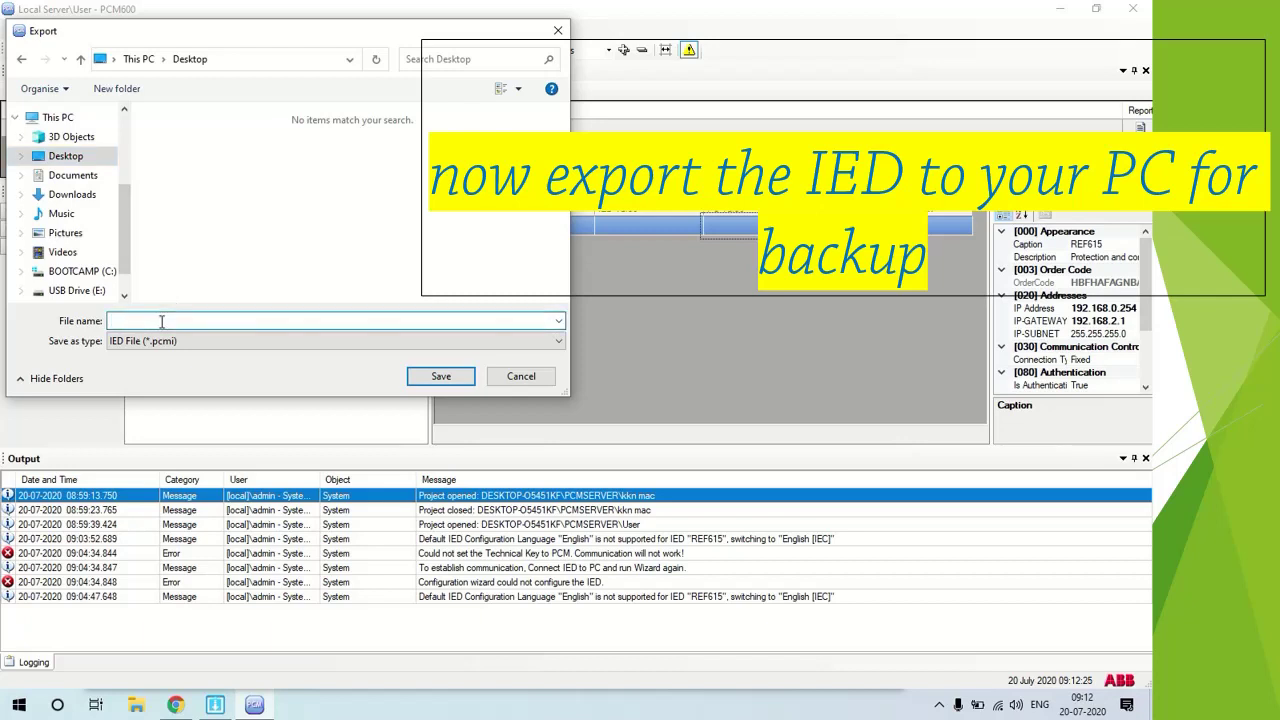
pyautogui.write('ref 615 tf1 nhv')
pyautogui.press('Return')
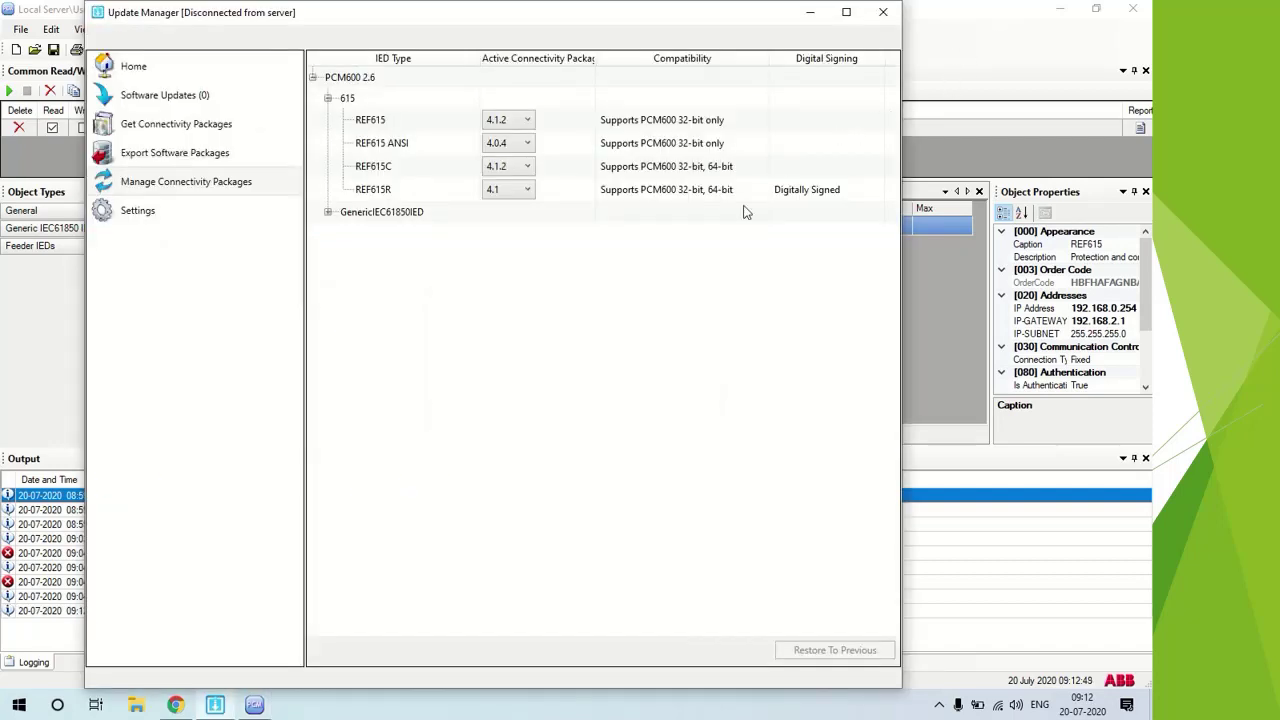
# - Clear the open windows by closing Update Manager and the web browser, and check the exported backup file on the desktop
pyautogui.click(887, 12)
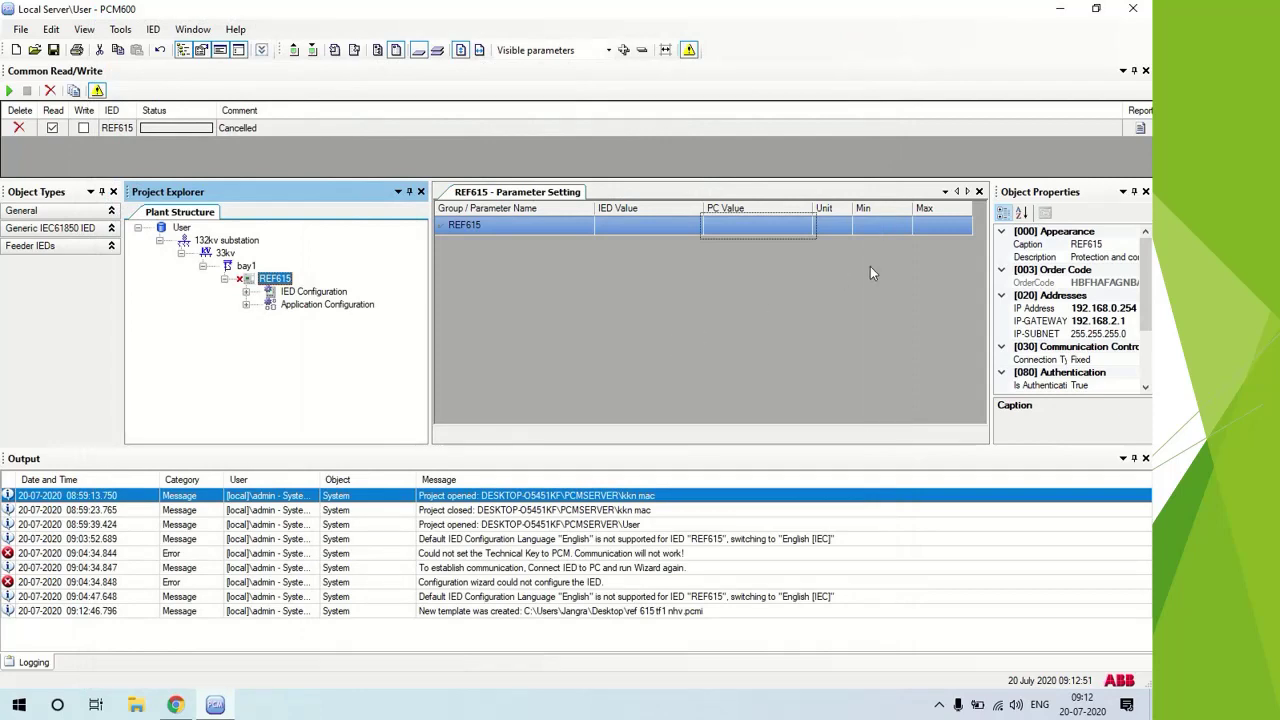
pyautogui.click(1060, 8)
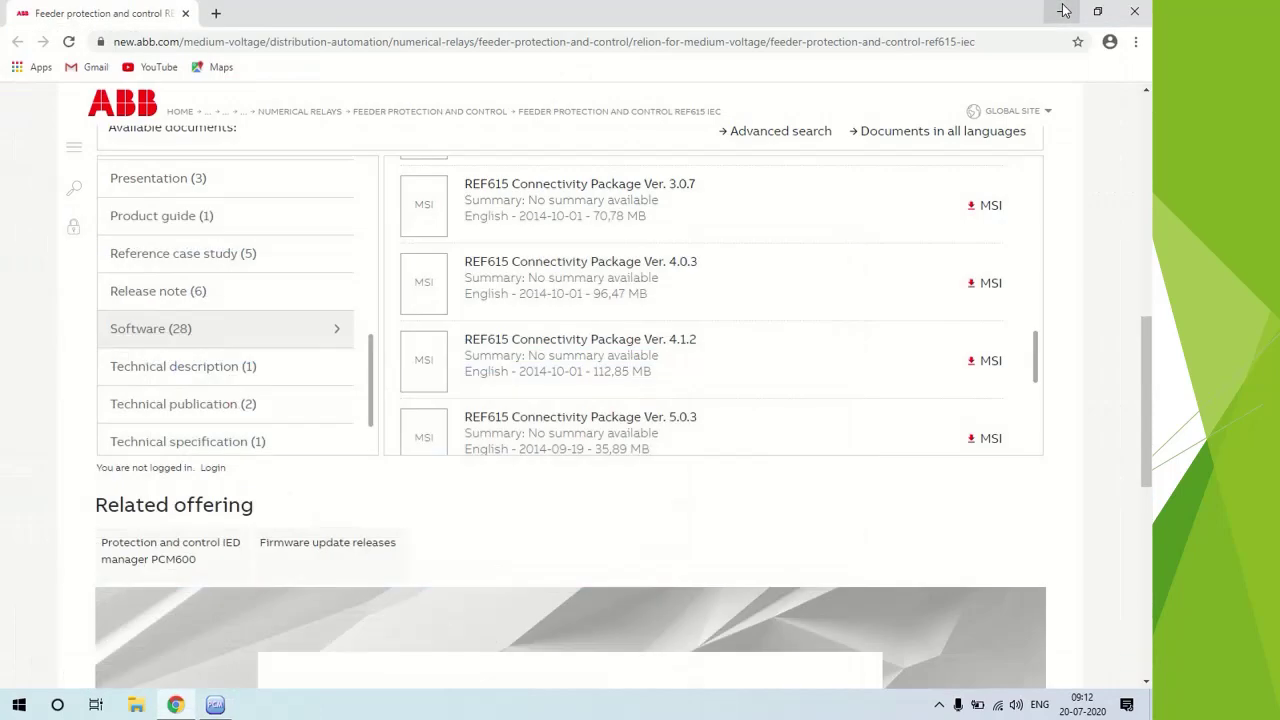
pyautogui.click(1134, 11)
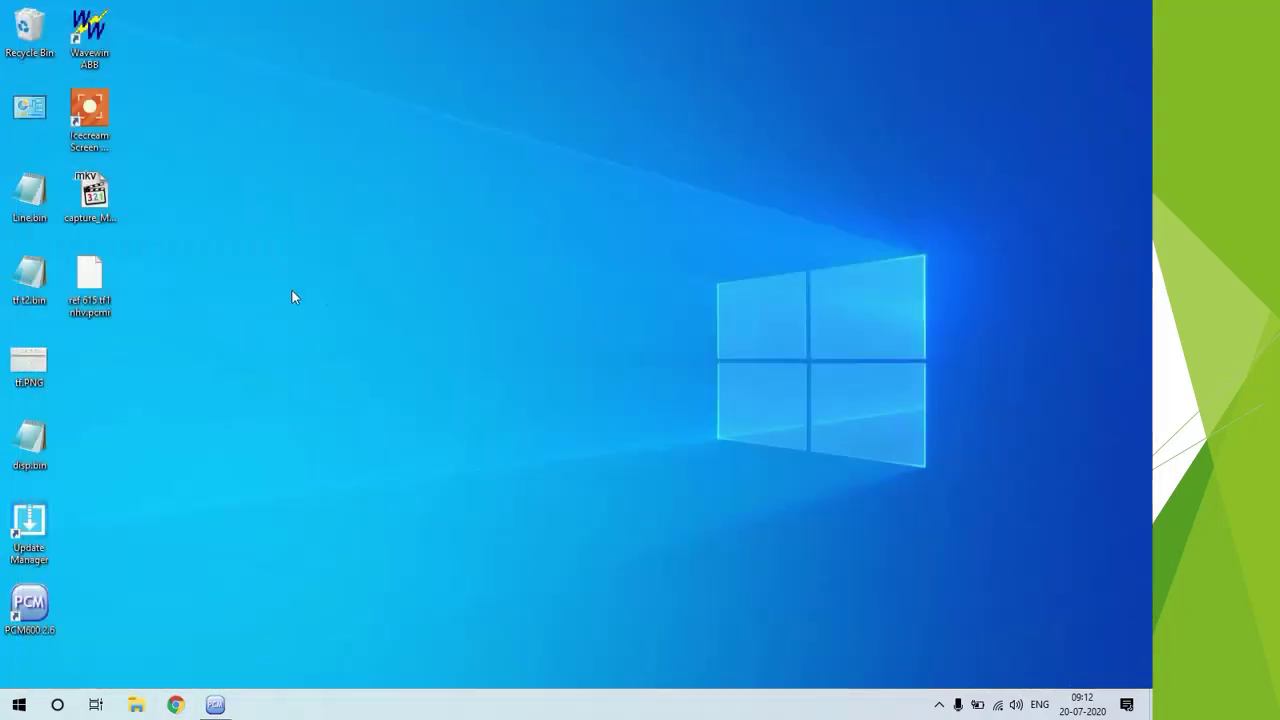
pyautogui.click(101, 273)
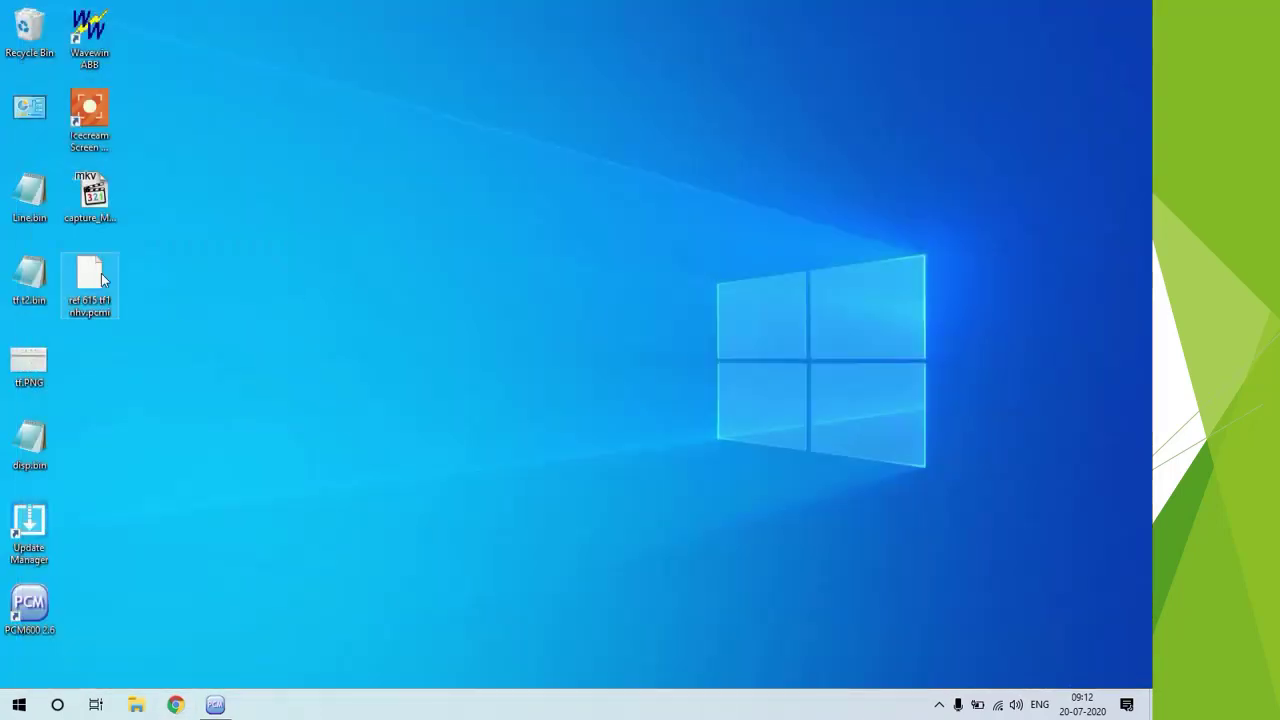
# - Switch back to PCM600 and import the backup file "ref 615 tf1 nhv.pcmi" from the Desktop into bay1
pyautogui.click(215, 705)
pyautogui.click(246, 267)
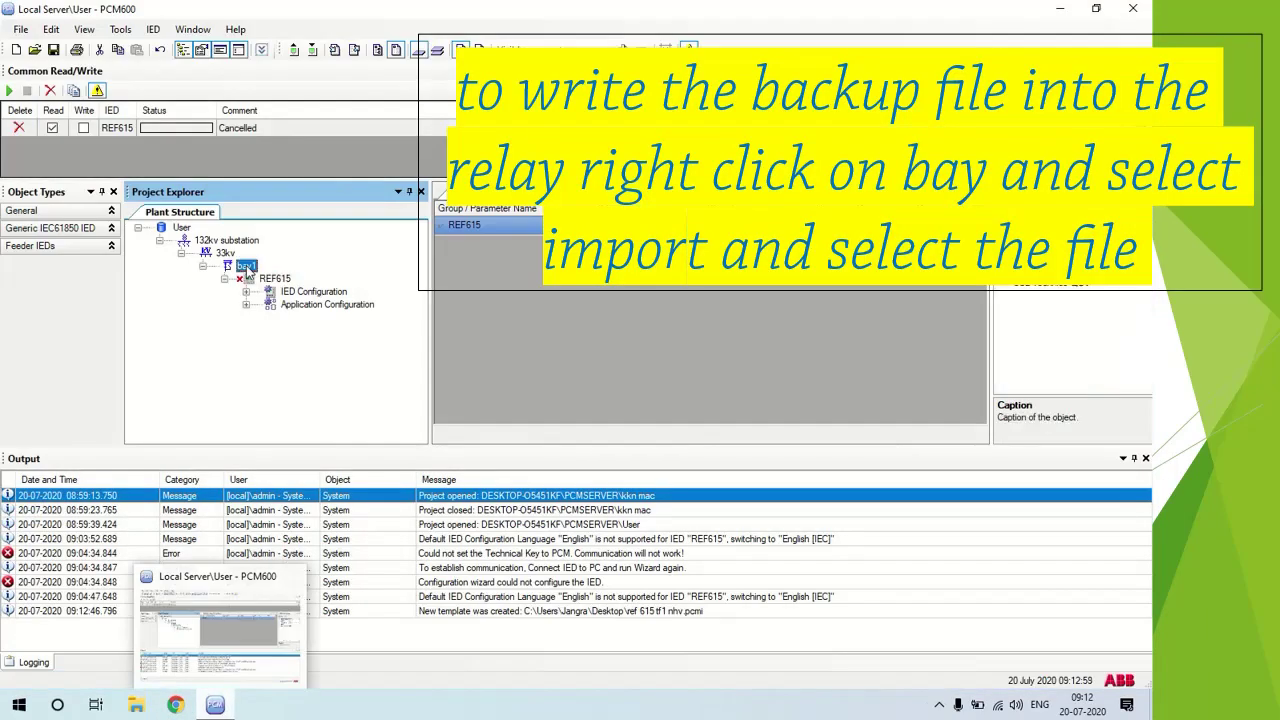
pyautogui.rightClick(246, 270)
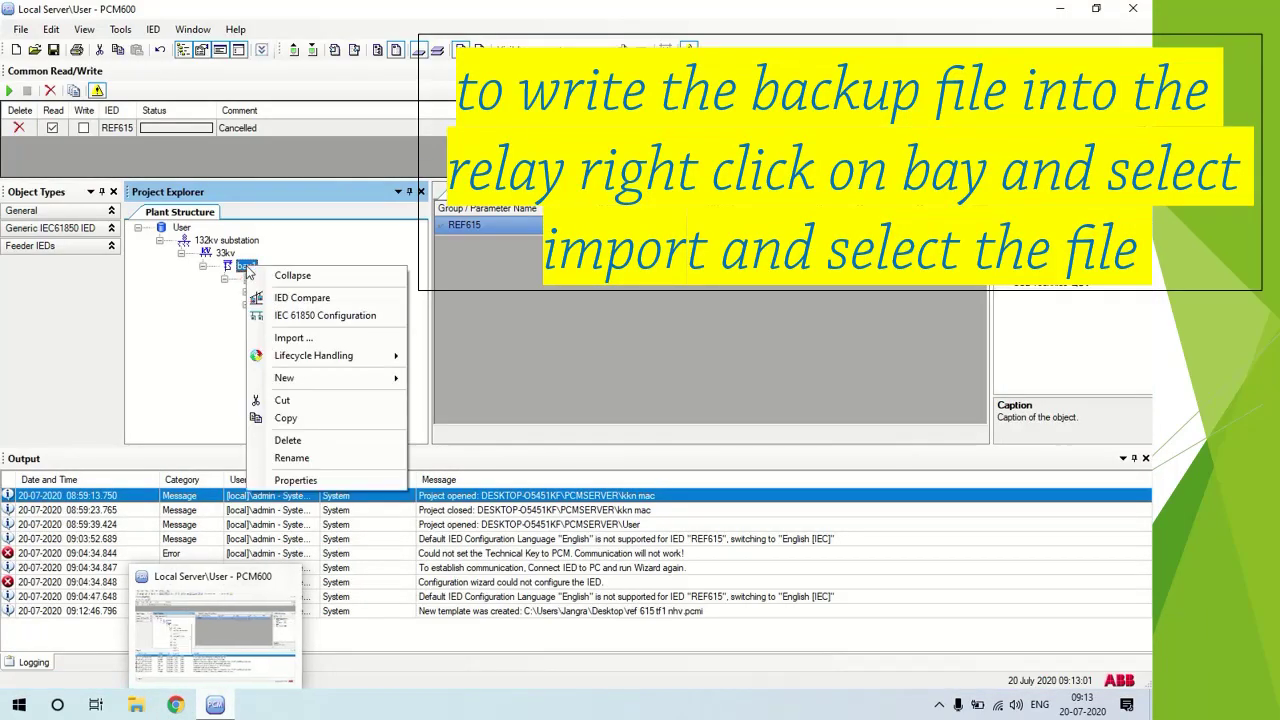
pyautogui.click(340, 348)
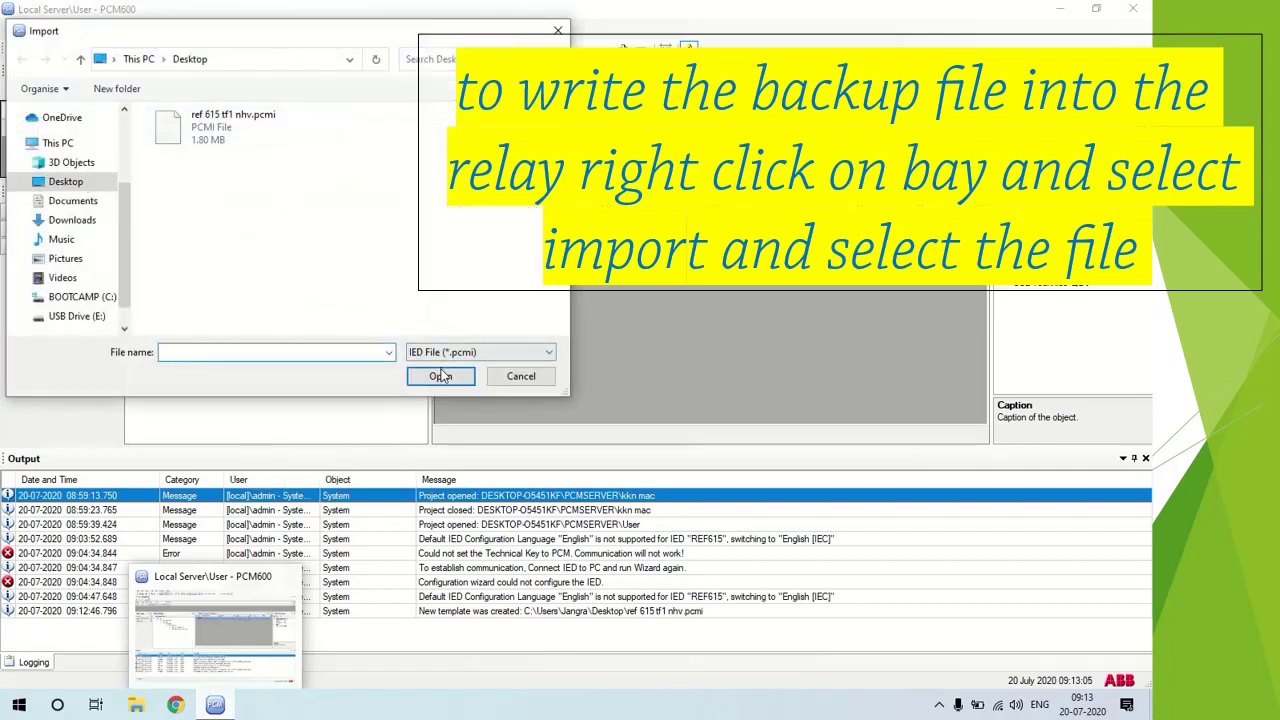
pyautogui.doubleClick(228, 128)
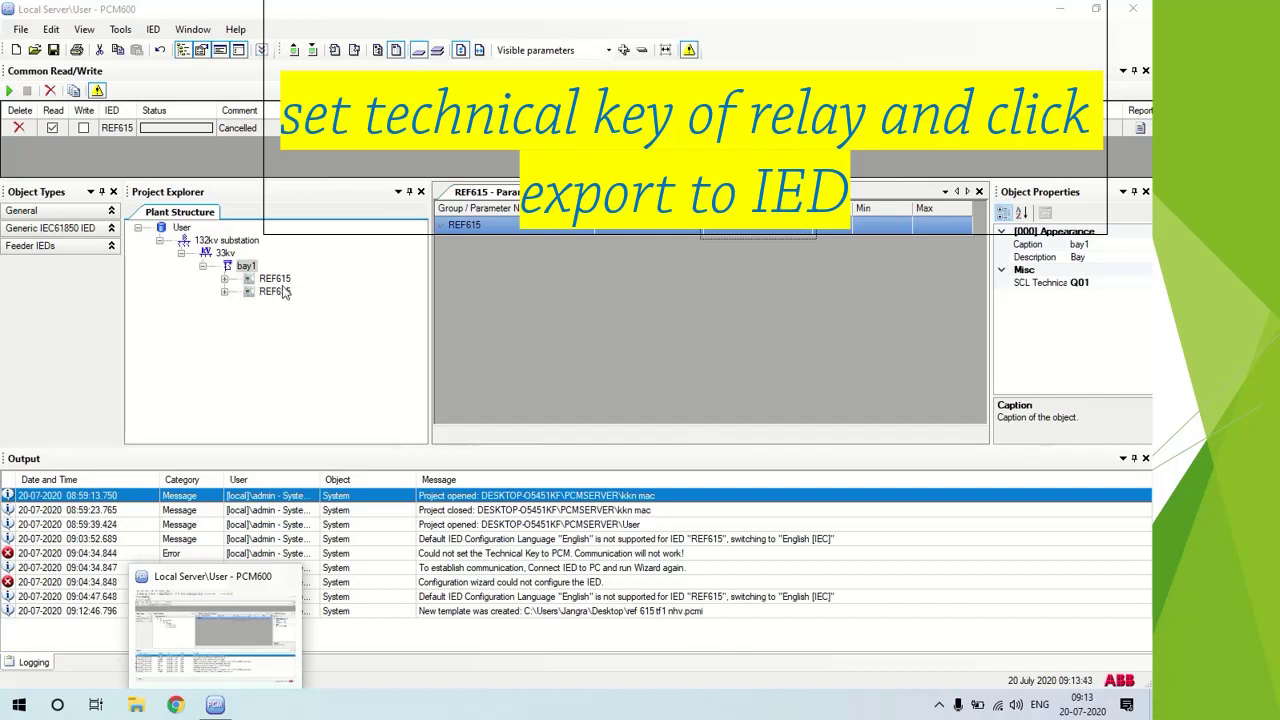
# - Check the two REF615 relays under bay1 and close PCM600 without saving the parameter setting changes
pyautogui.click(270, 291)
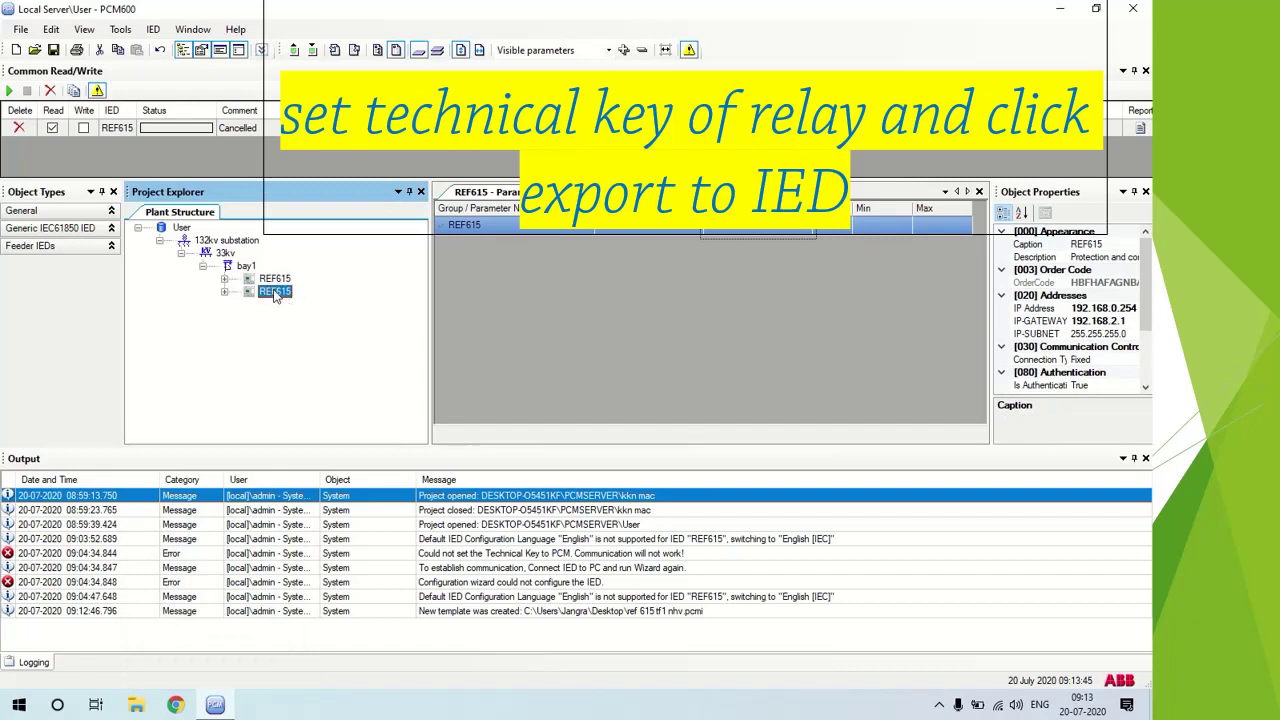
pyautogui.click(275, 279)
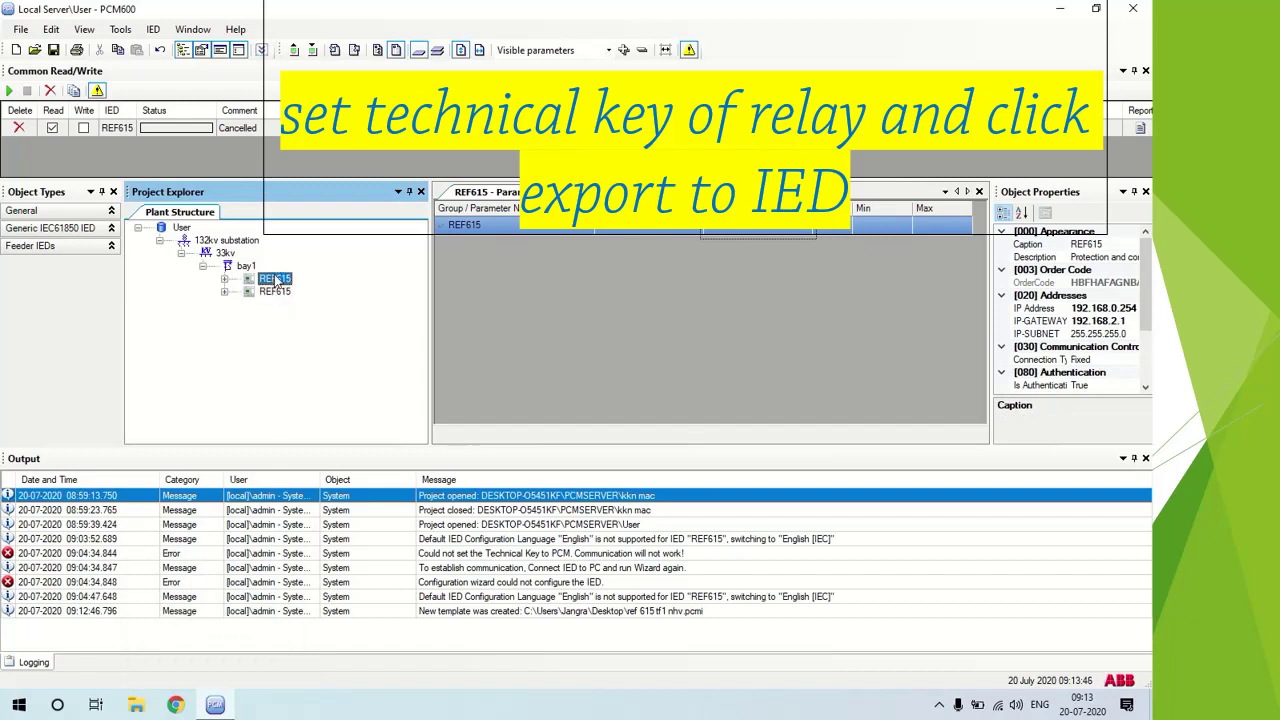
pyautogui.click(1135, 8)
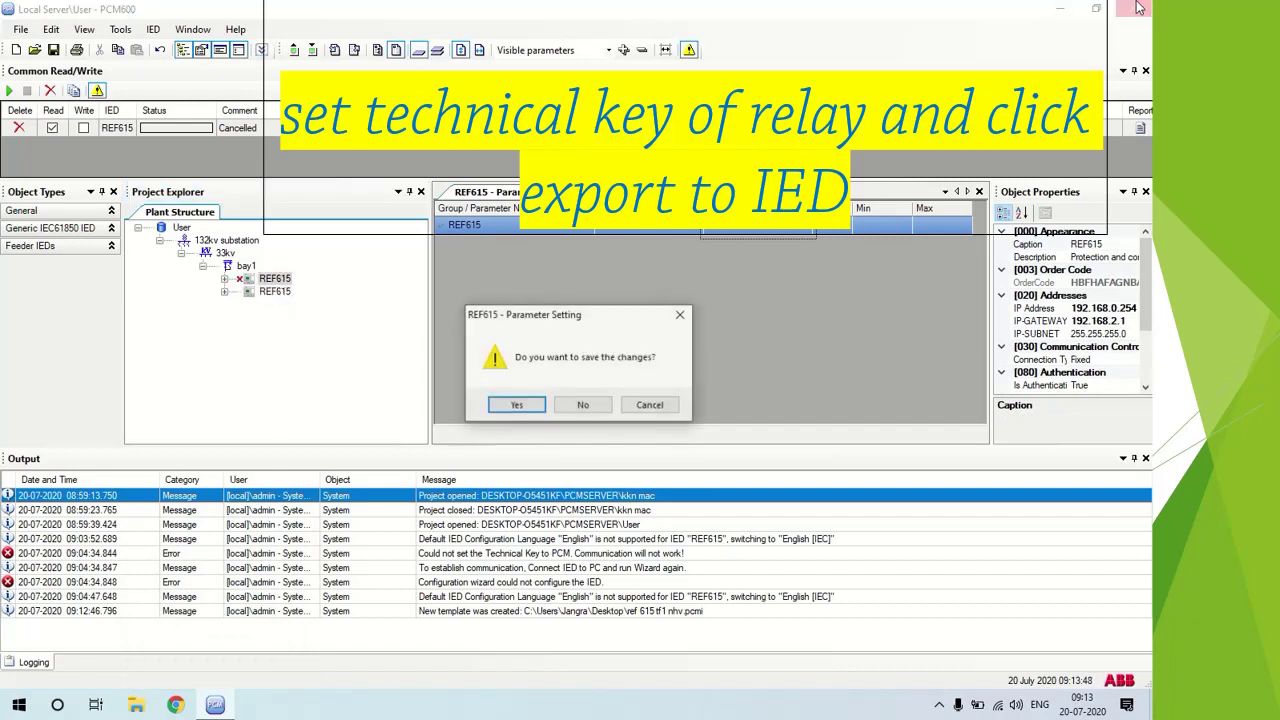
pyautogui.click(580, 405)
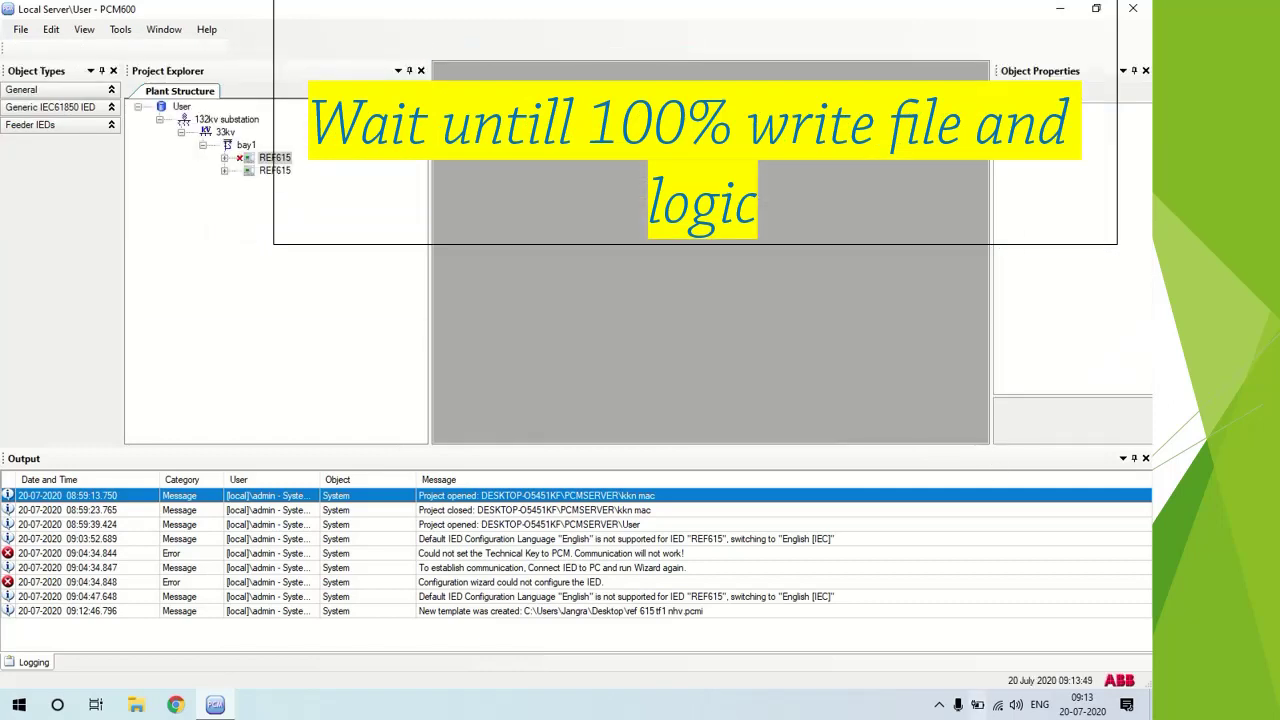
pyautogui.click(939, 705)
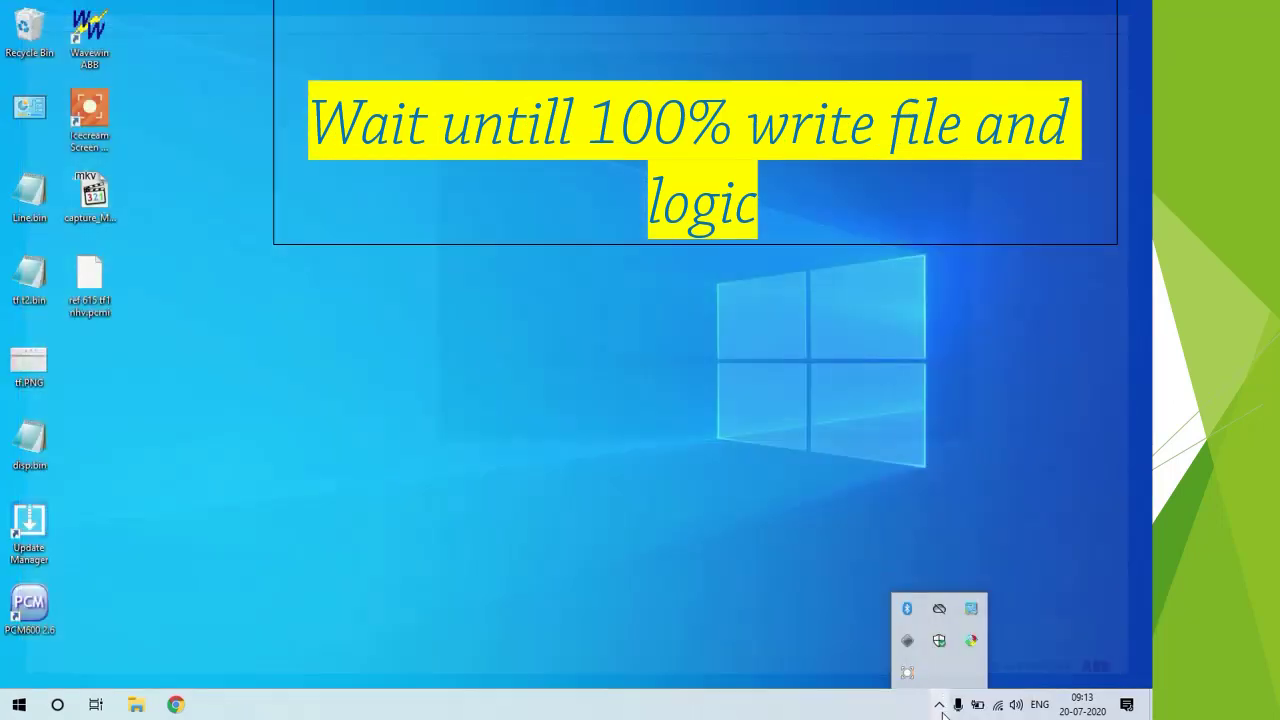
pyautogui.click(907, 672)
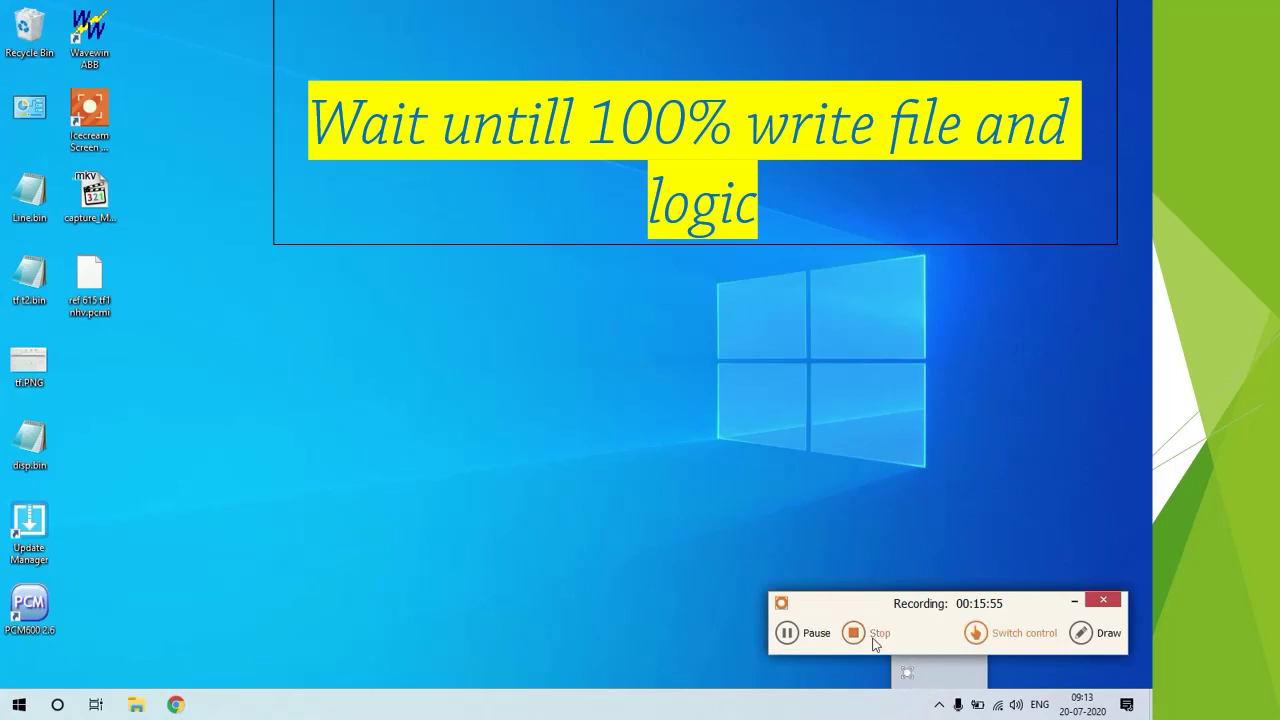
pyautogui.click(875, 640)
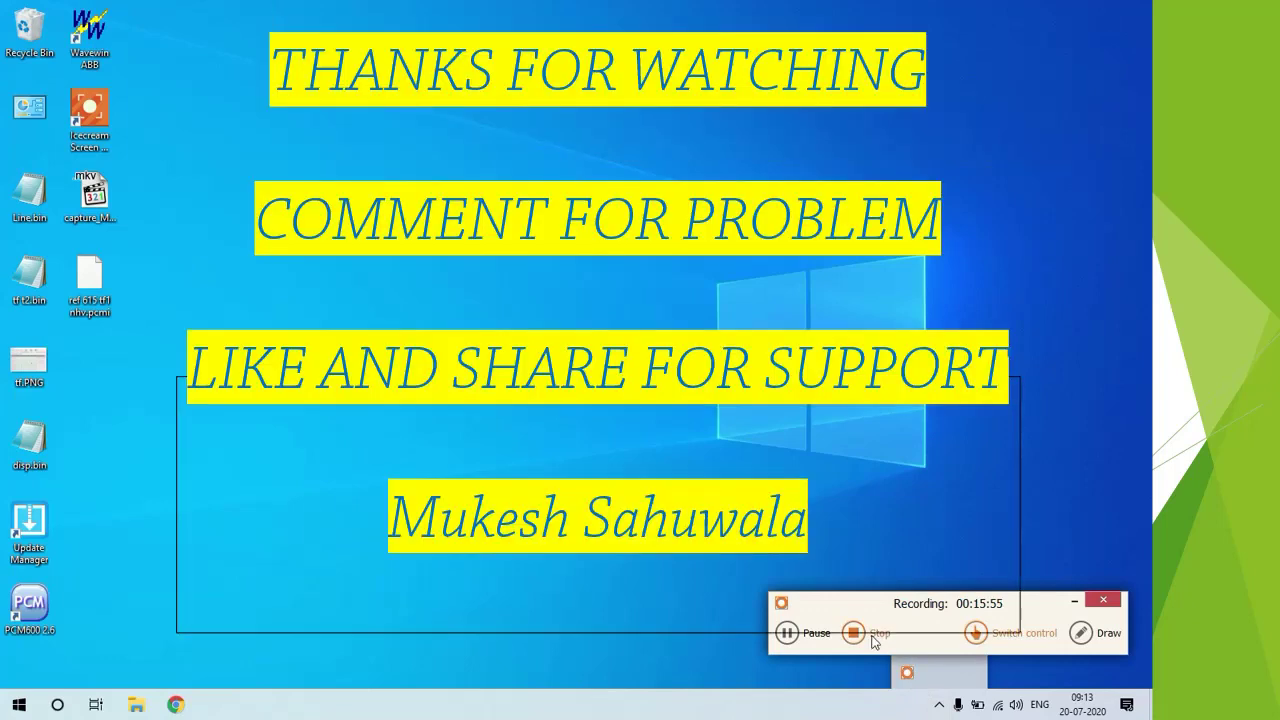